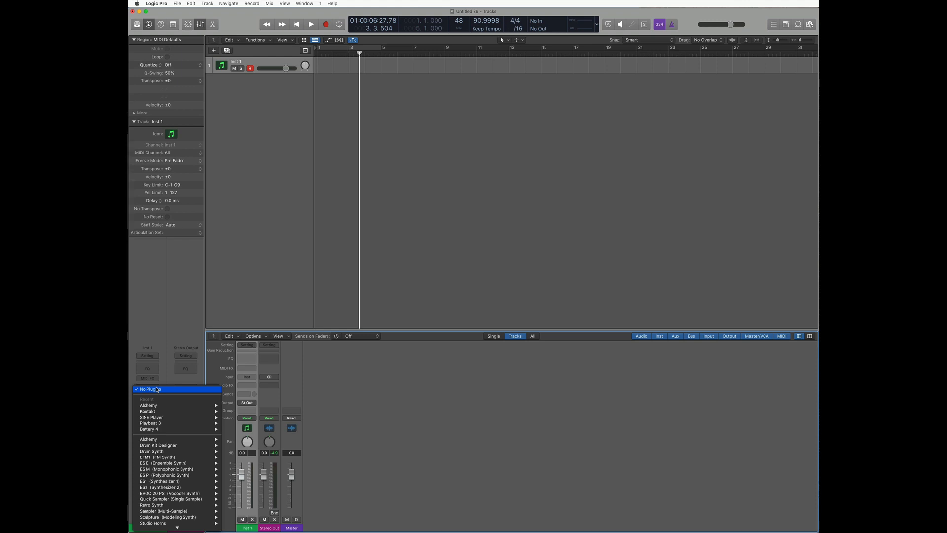
# Step: Insert Drum Machine Designer as the instrument on the Inst 1 channel strip
pyautogui.scroll(-5, 173, 444)
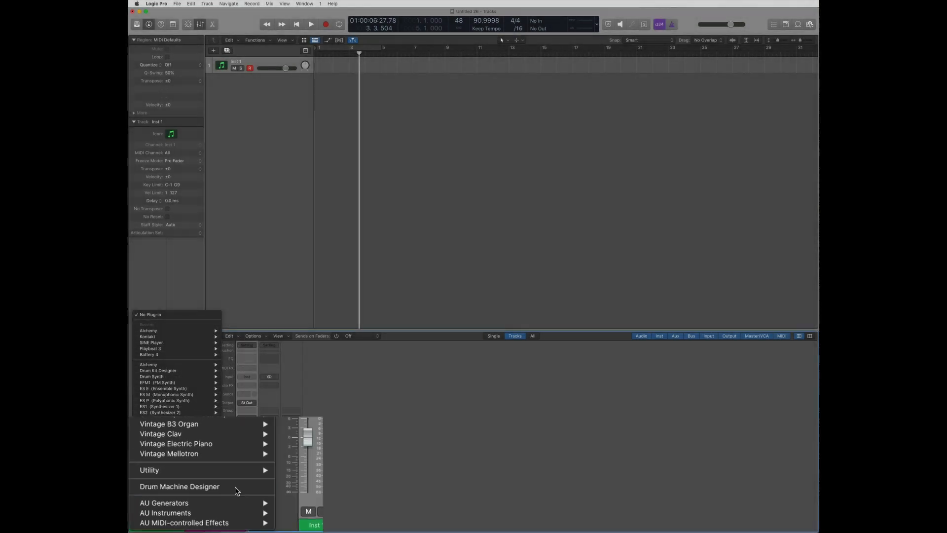
pyautogui.click(235, 486)
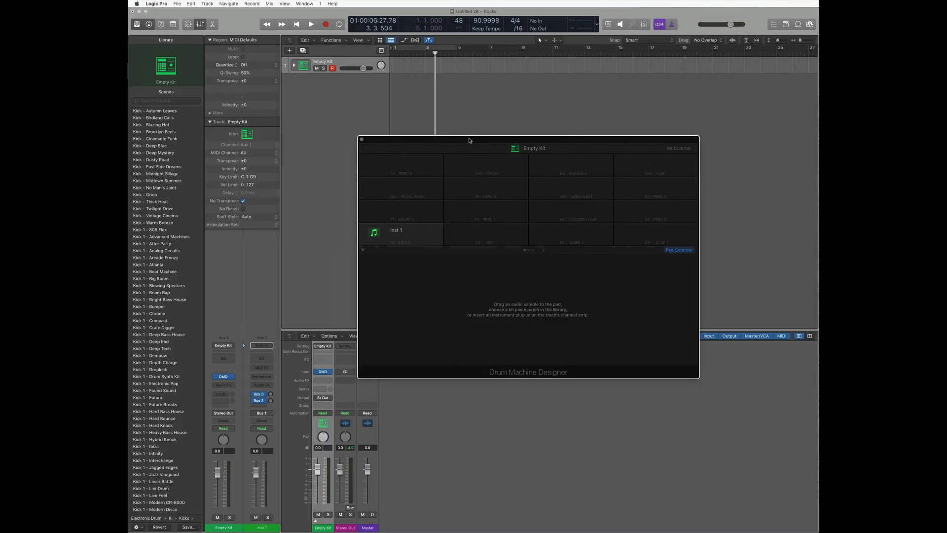
pyautogui.moveTo(468, 140); pyautogui.dragTo(480, 137)
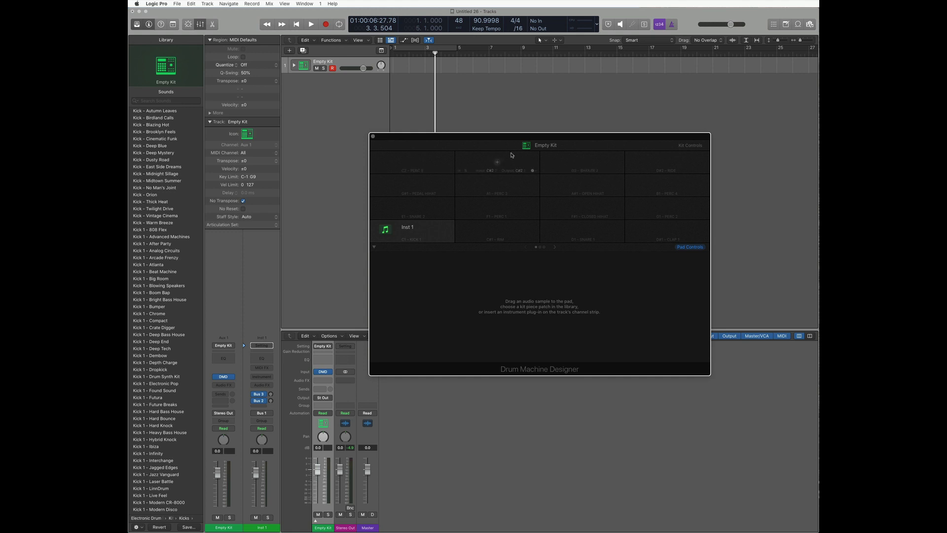
# Step: Browse the library sounds offered for the kick, snare, percussion, rim and crash pads of the empty kit
pyautogui.scroll(-2, 143, 299)
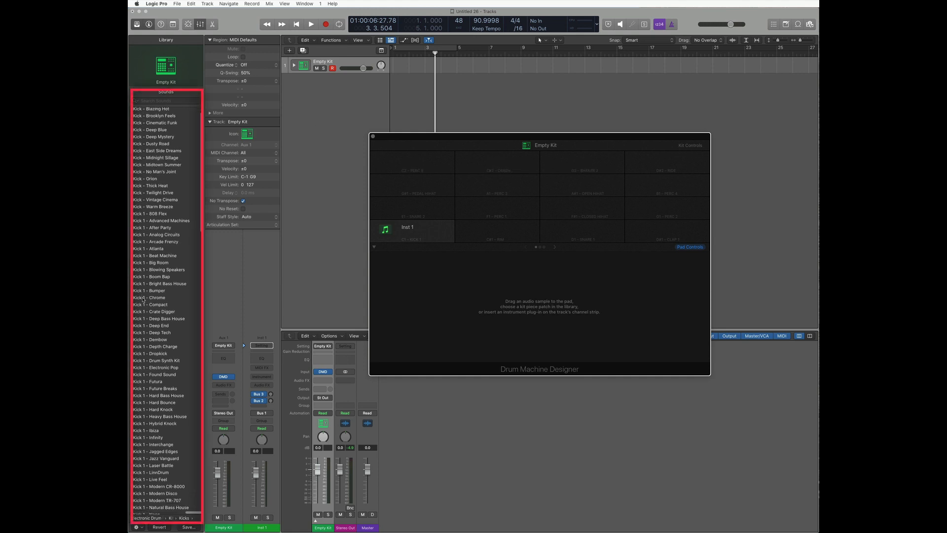
pyautogui.scroll(-20, 143, 299)
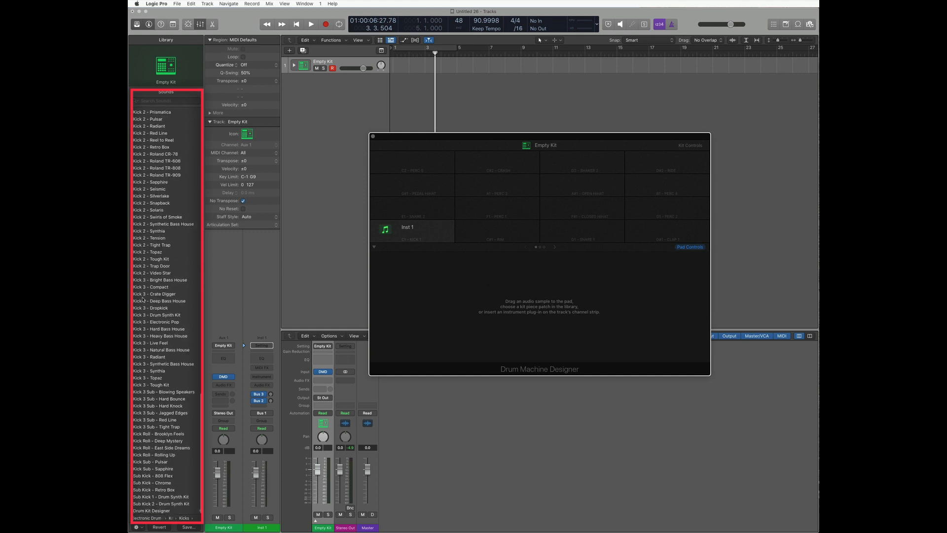
pyautogui.scroll(20, 143, 299)
pyautogui.click(419, 205)
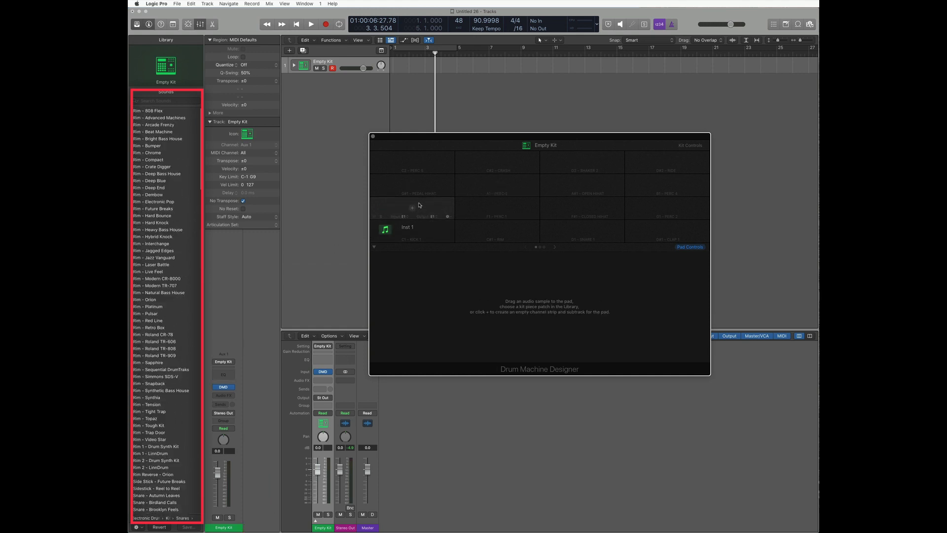
pyautogui.scroll(-20, 154, 233)
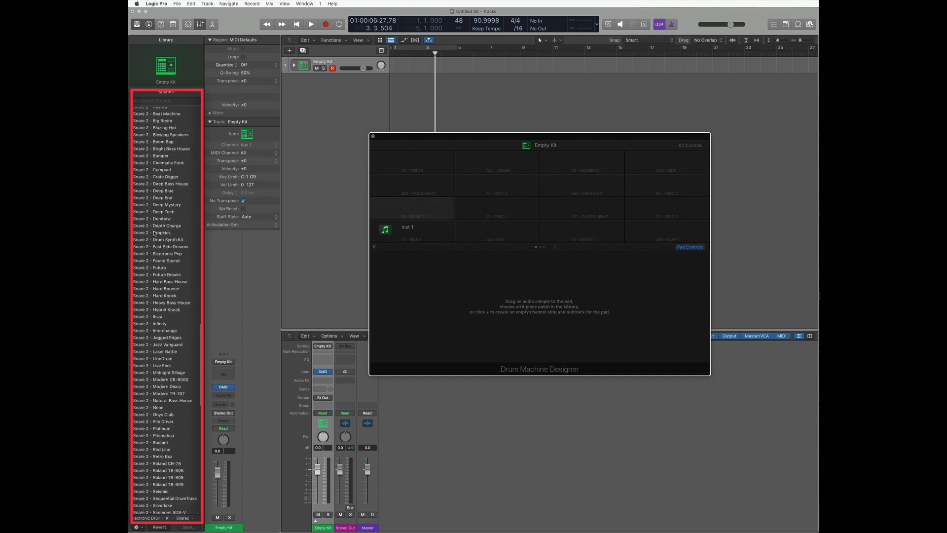
pyautogui.scroll(20, 154, 234)
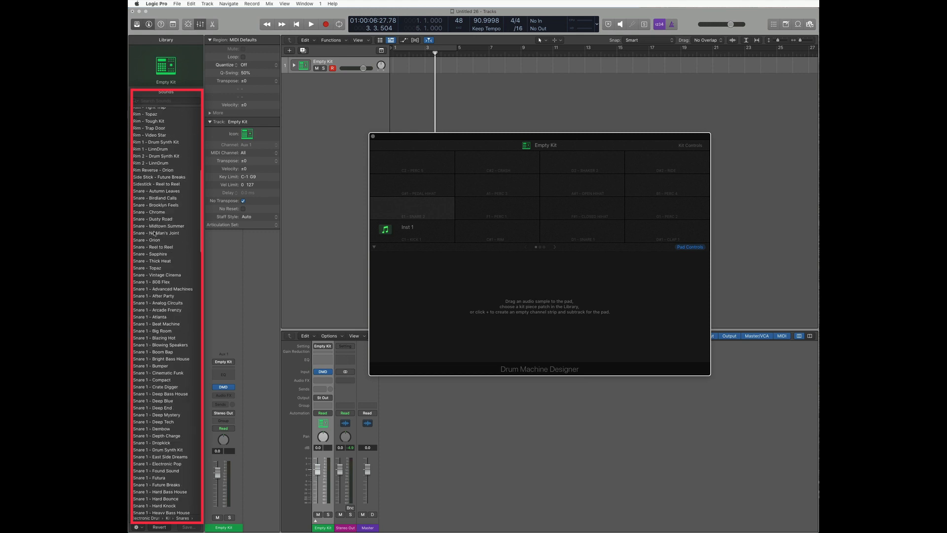
pyautogui.click(512, 210)
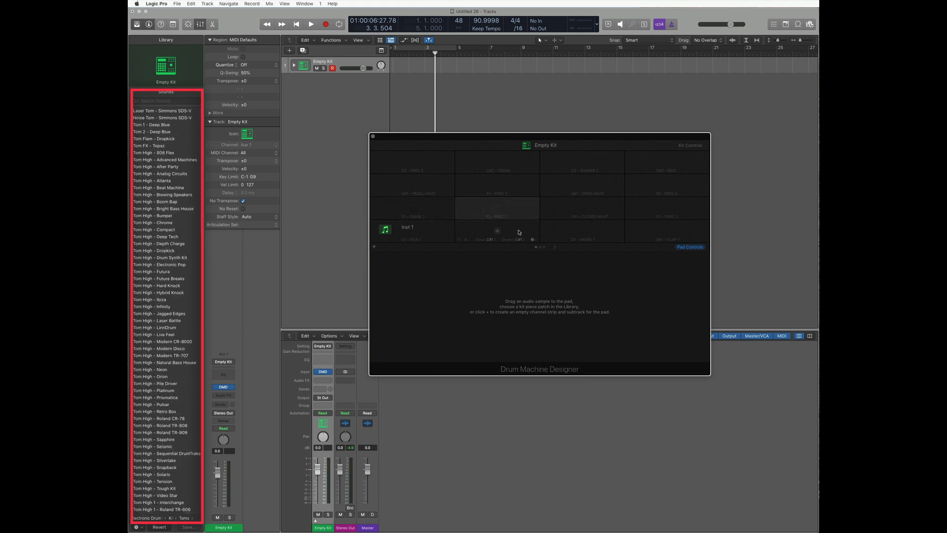
pyautogui.click(515, 231)
pyautogui.click(505, 187)
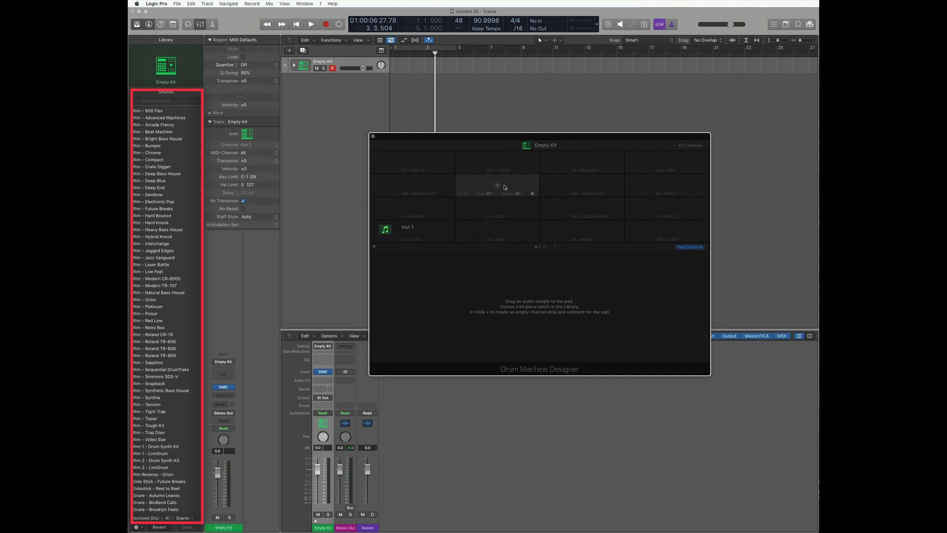
pyautogui.click(498, 163)
# Step: Audition several library hi-hats on the pedal hi-hat pad, ending with Hi-Hat - Jagged Edges
pyautogui.click(412, 186)
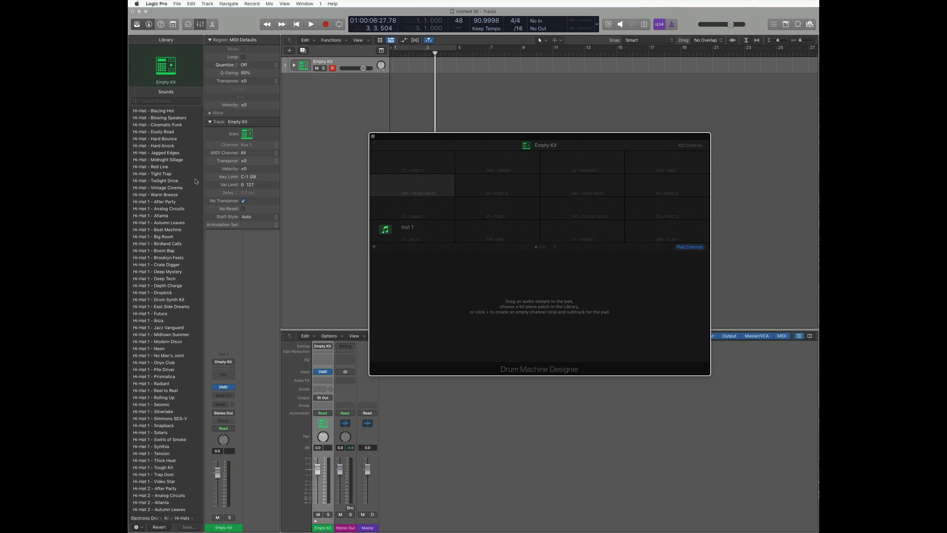
pyautogui.click(158, 159)
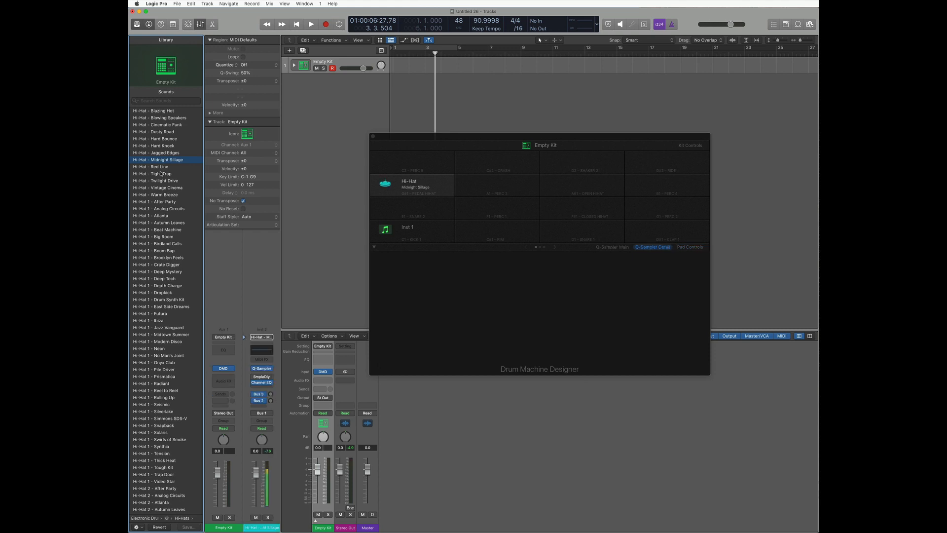
pyautogui.click(160, 173)
pyautogui.click(161, 187)
pyautogui.click(165, 201)
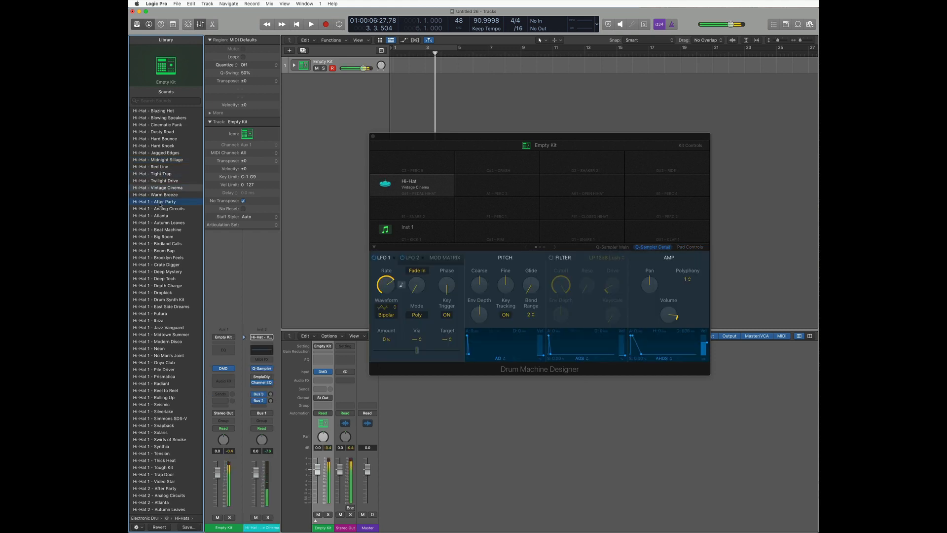
pyautogui.click(163, 216)
pyautogui.click(164, 229)
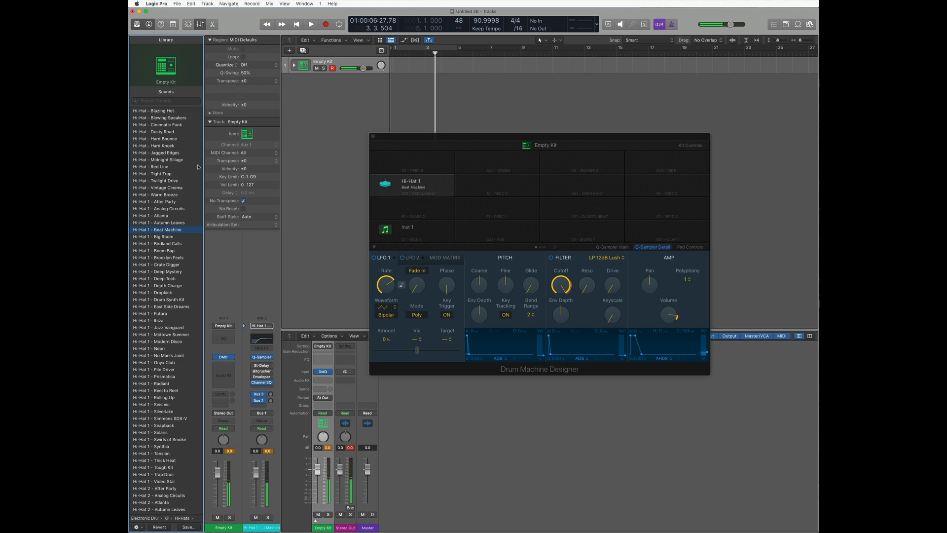
pyautogui.click(161, 153)
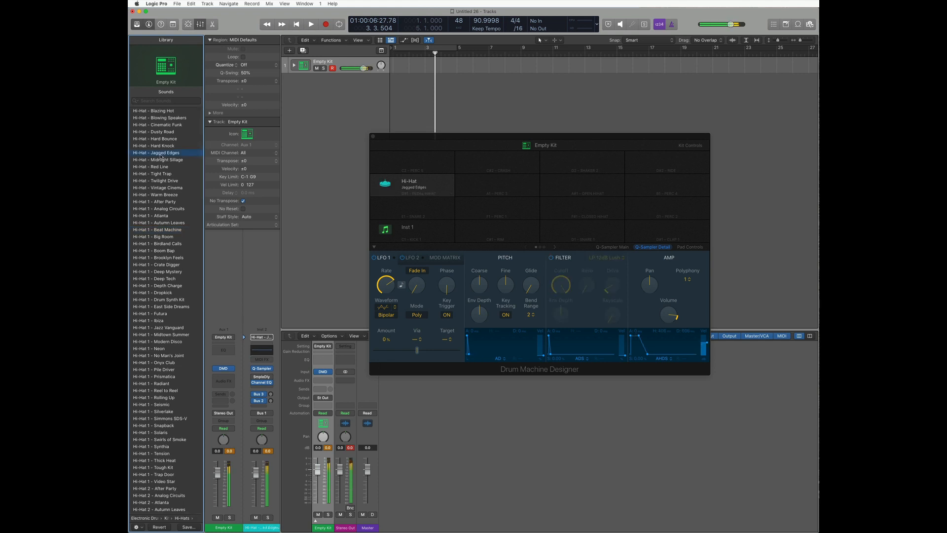
# Step: Reposition the Drum Machine Designer window and show the hi-hat's waveform in the Q-Sampler Main view
pyautogui.moveTo(548, 140); pyautogui.dragTo(463, 85)
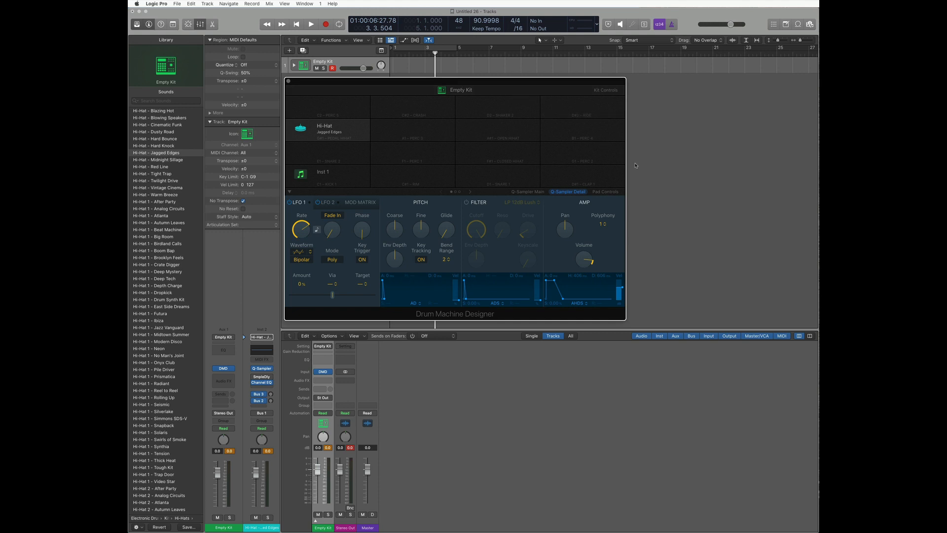
pyautogui.click(528, 192)
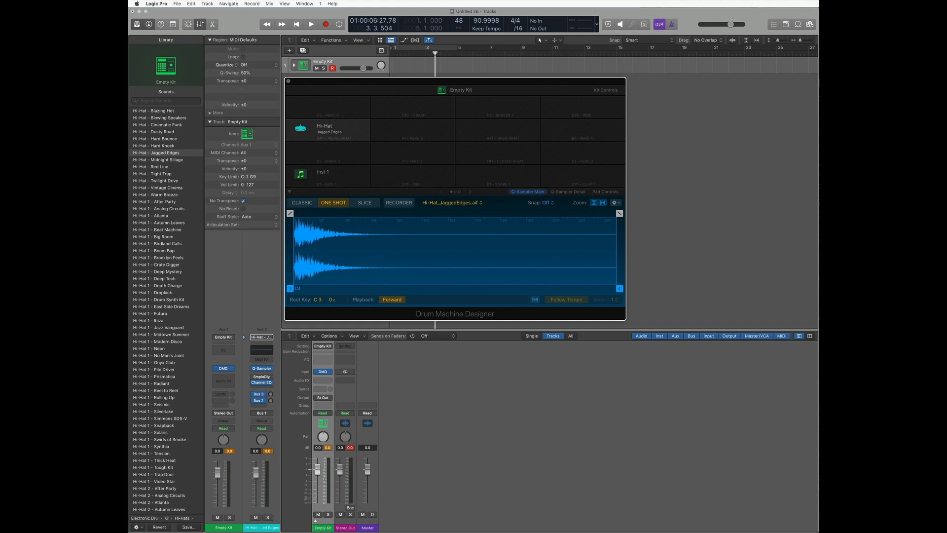
# Step: Switch to Finder and load CHH_Alesis_HR16A_14.wav from the Alesis_HR16A folder onto the closed hi-hat pad (F#1)
pyautogui.press('super+Tab')
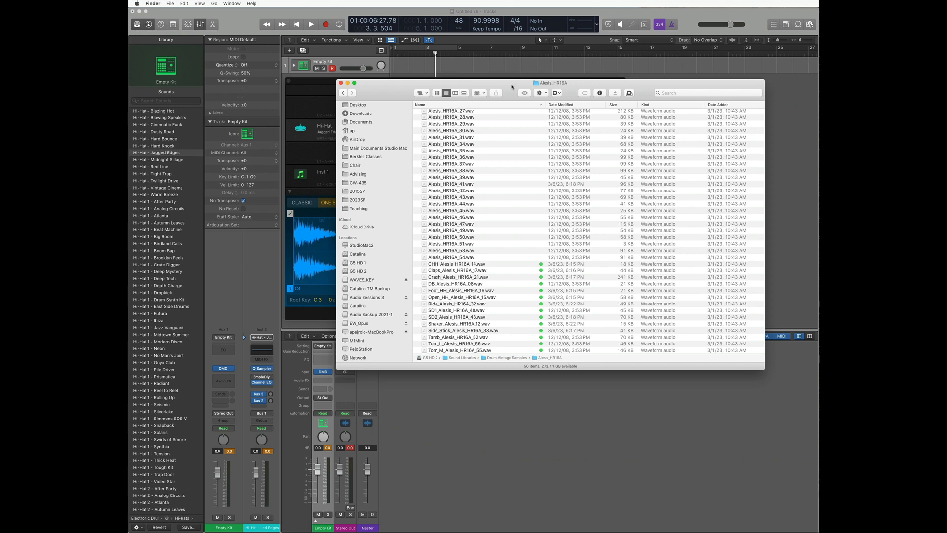
pyautogui.moveTo(513, 86); pyautogui.dragTo(799, 57)
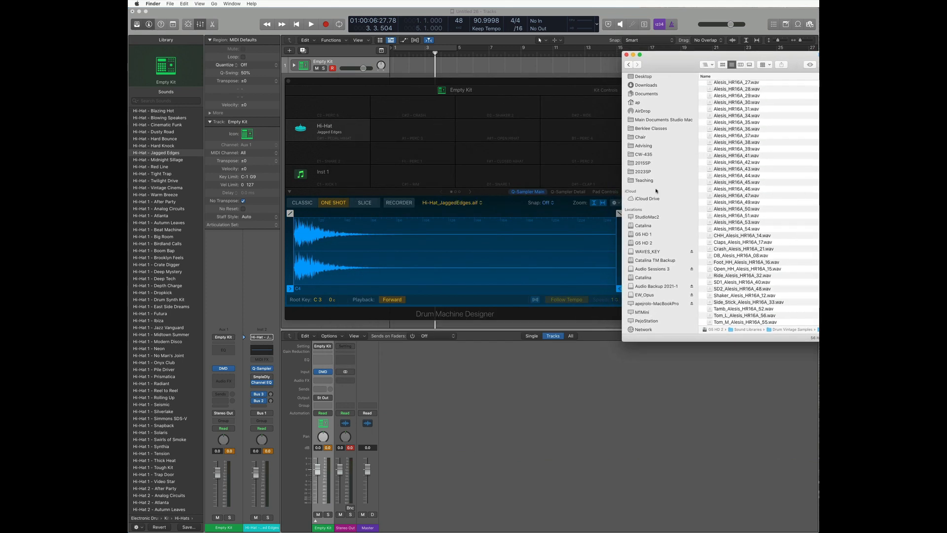
pyautogui.click(709, 236)
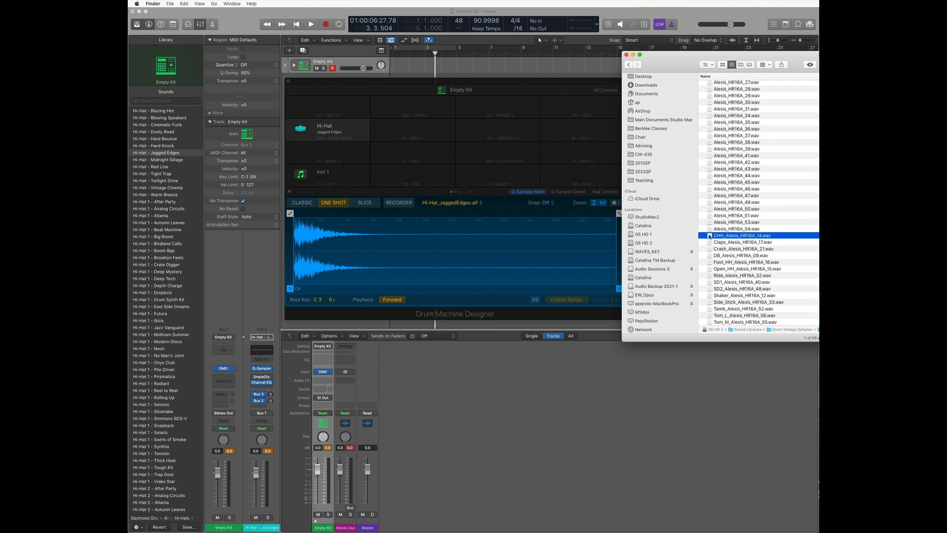
pyautogui.moveTo(711, 236); pyautogui.dragTo(522, 156)
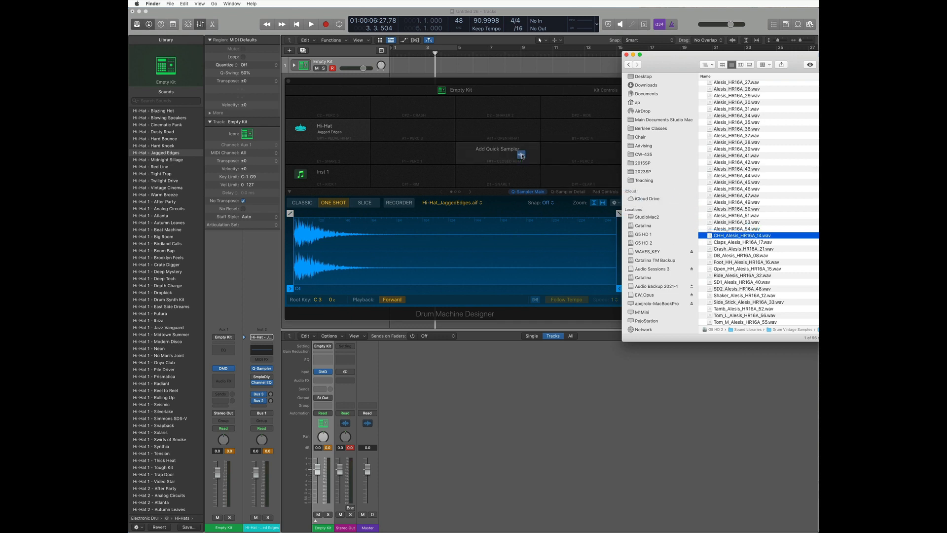
pyautogui.click(522, 157)
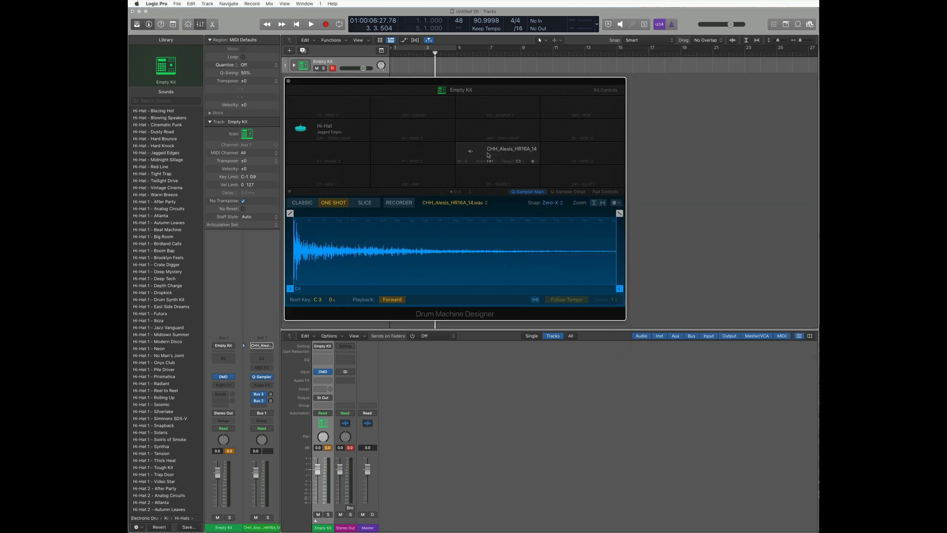
# Step: Load Claps_Alesis_HR16A_17.wav from the Finder folder onto the Clap 1 pad (D#1)
pyautogui.press('super+Tab')
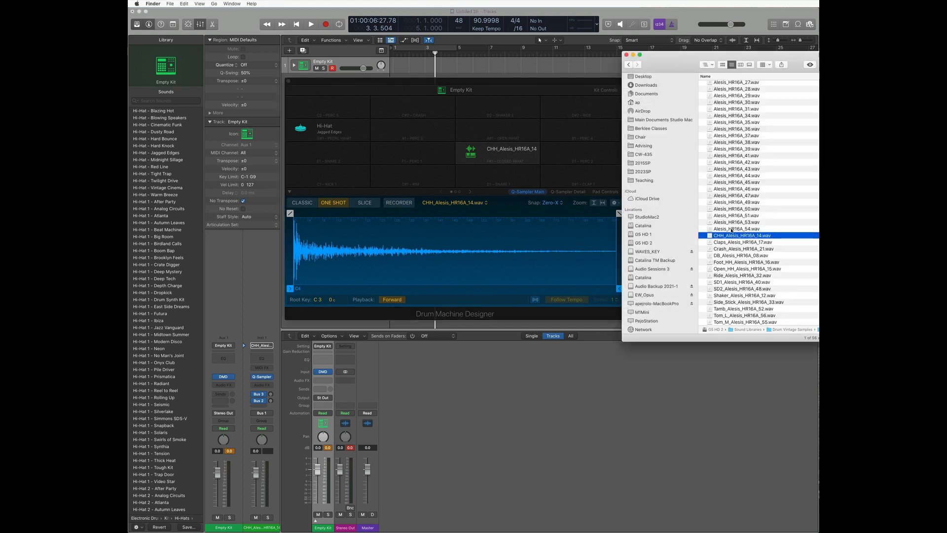
pyautogui.click(709, 243)
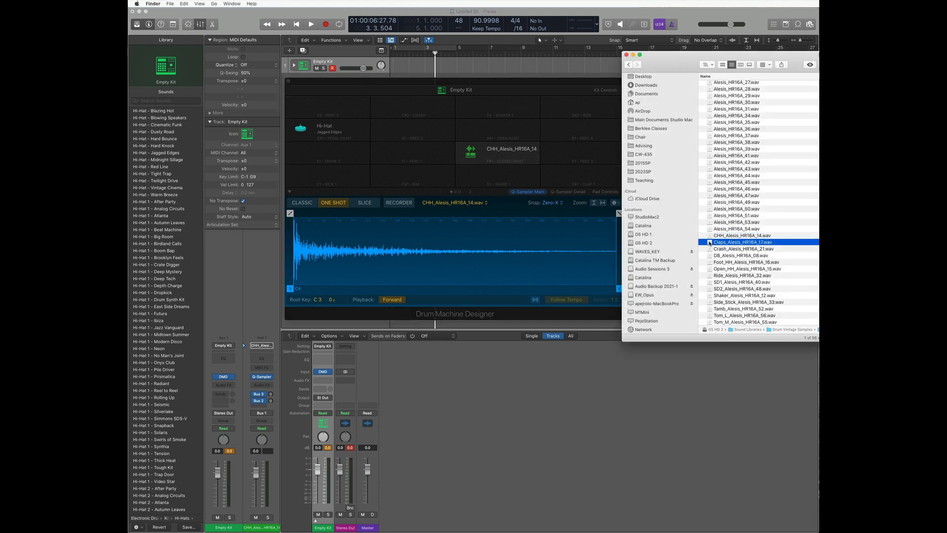
pyautogui.moveTo(709, 243); pyautogui.dragTo(598, 176)
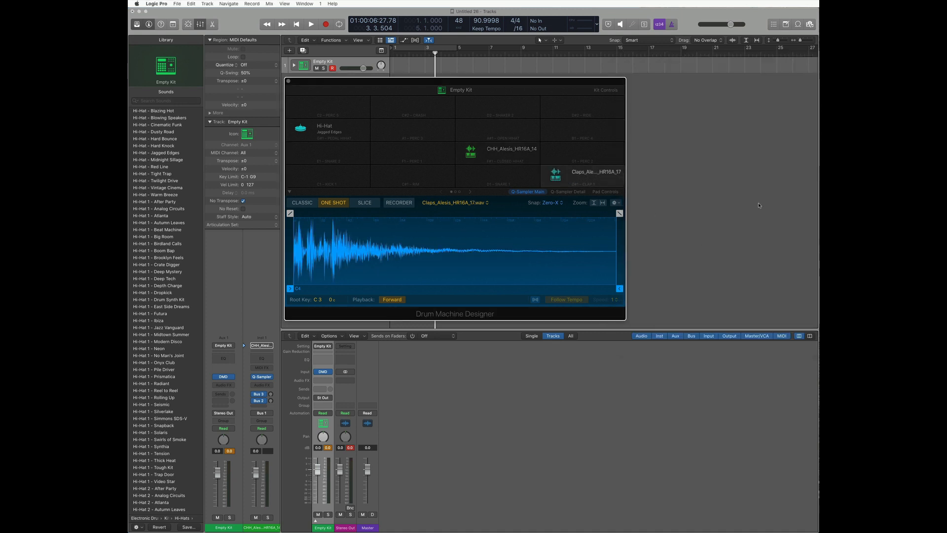
# Step: Load Crash_Alesis_HR16A_21.wav from the Finder folder onto the crash pad (C#2)
pyautogui.press('super+Tab')
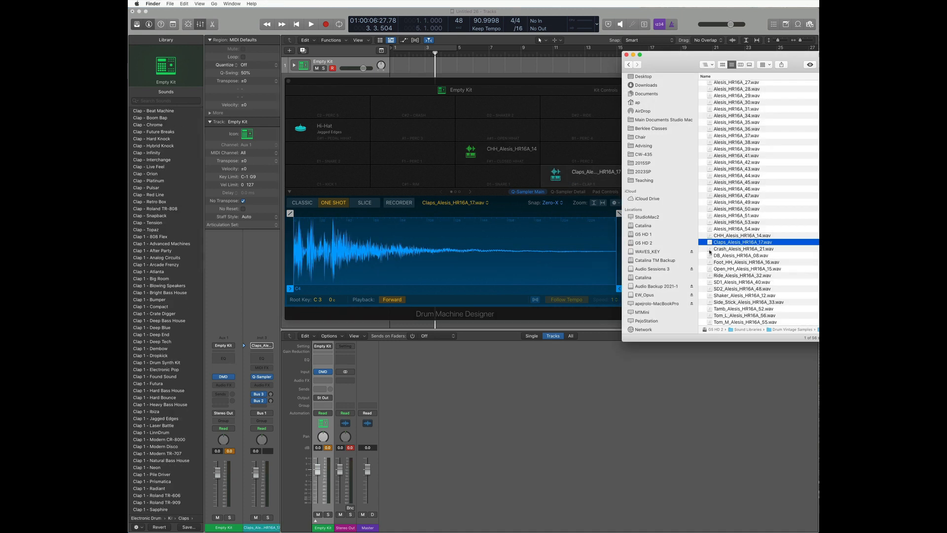
pyautogui.click(710, 249)
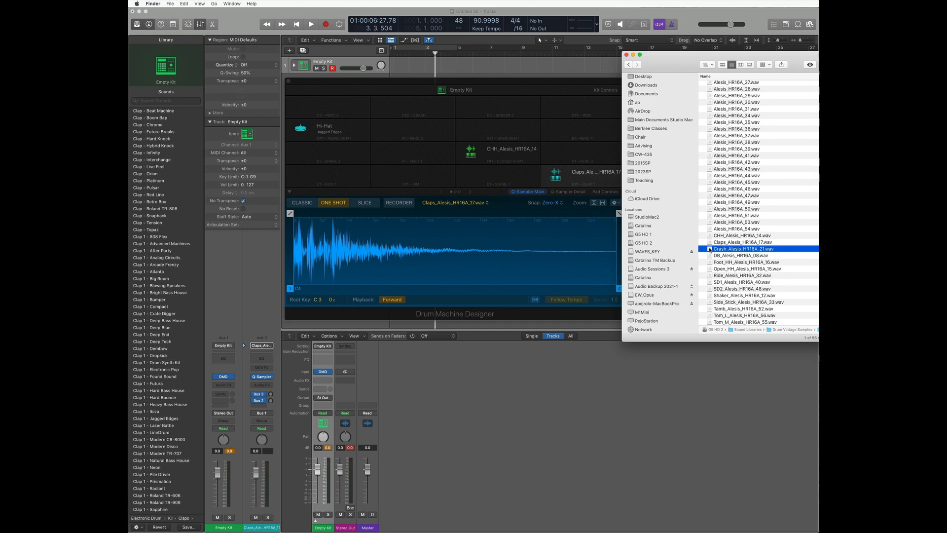
pyautogui.moveTo(709, 249); pyautogui.dragTo(429, 106)
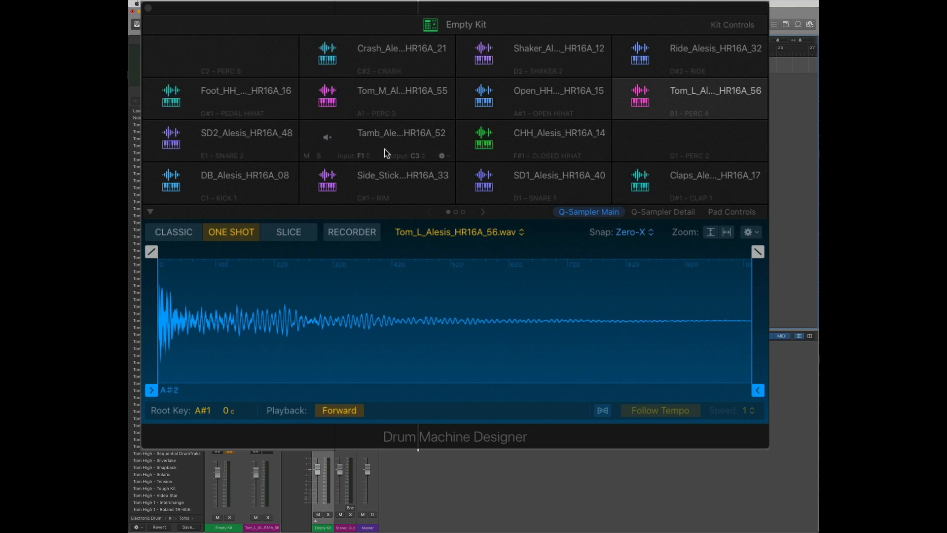
# Step: Examine the Classic, One Shot and Recorder modes for the DB_Alesis_HR16A_08 kick sample, ending on One Shot
pyautogui.click(231, 177)
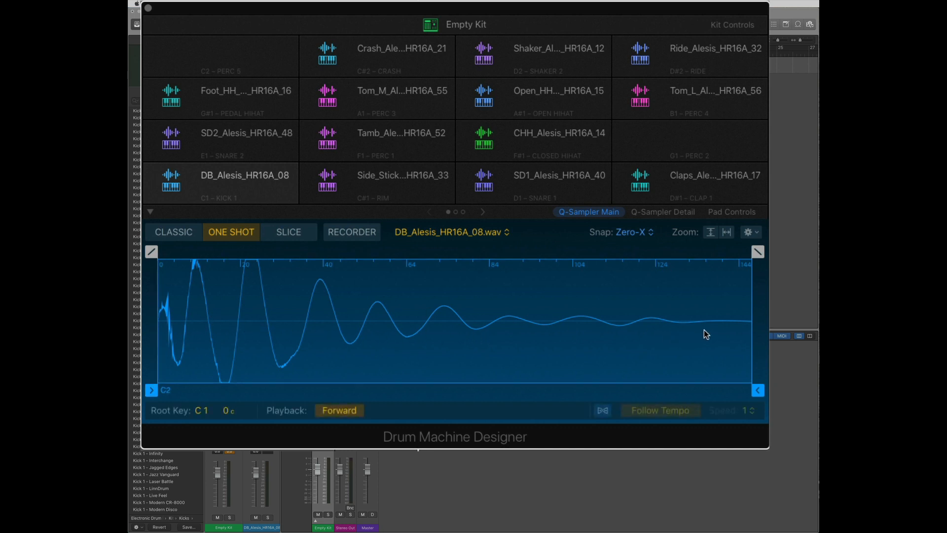
pyautogui.click(171, 232)
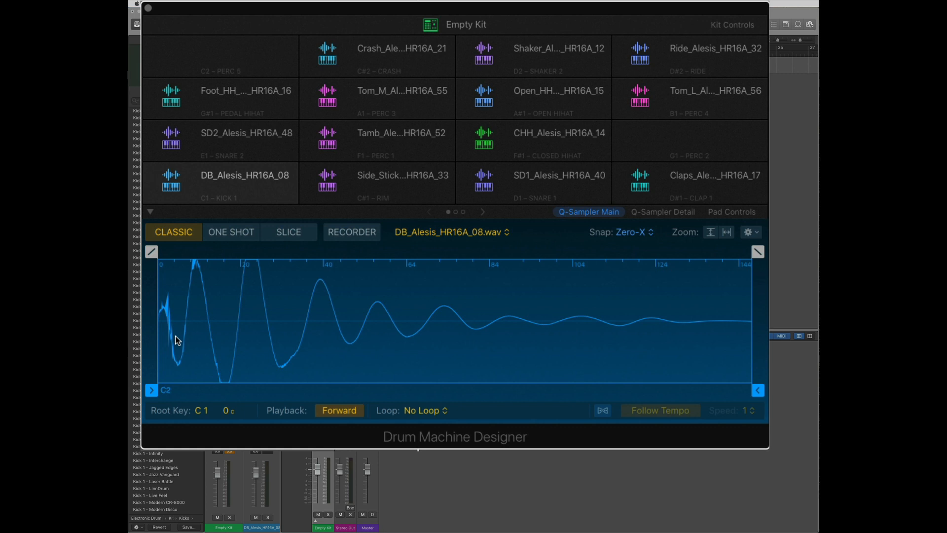
pyautogui.click(233, 236)
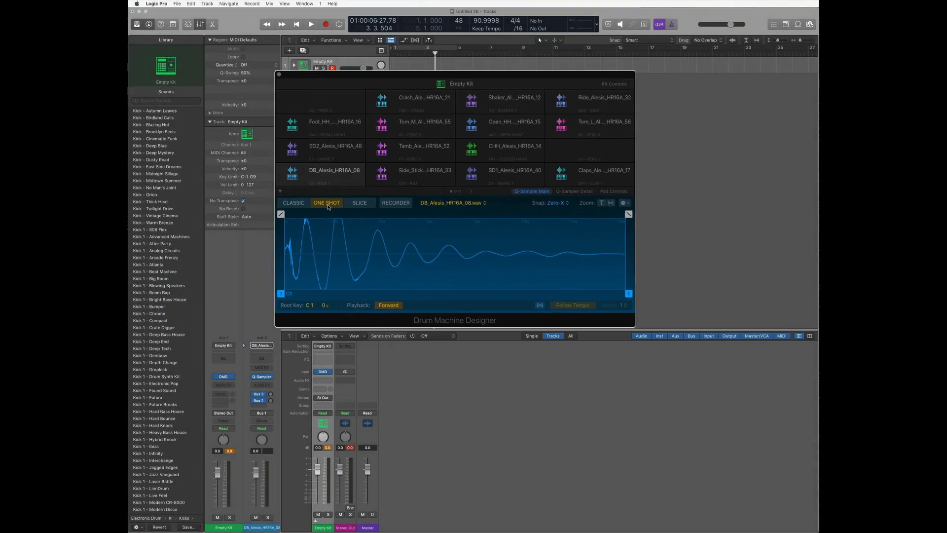
pyautogui.click(404, 204)
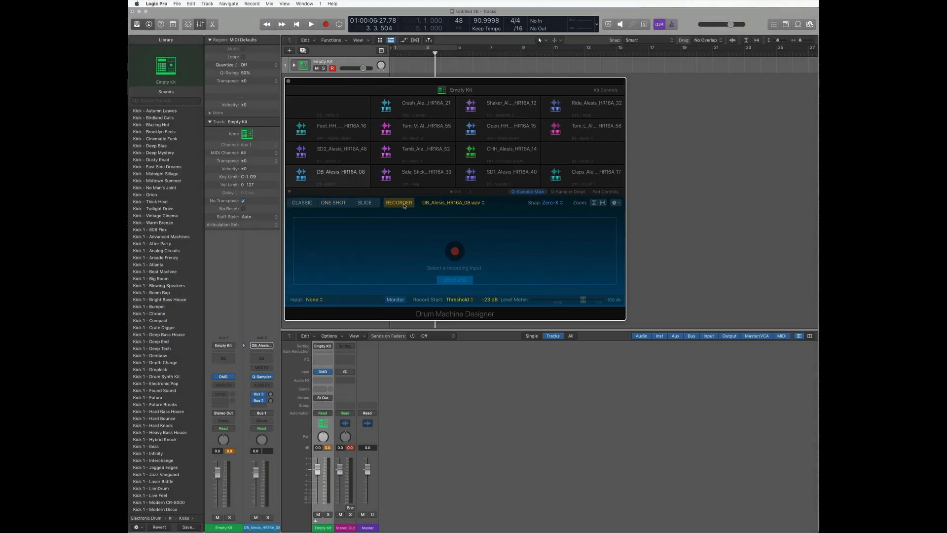
pyautogui.click(334, 204)
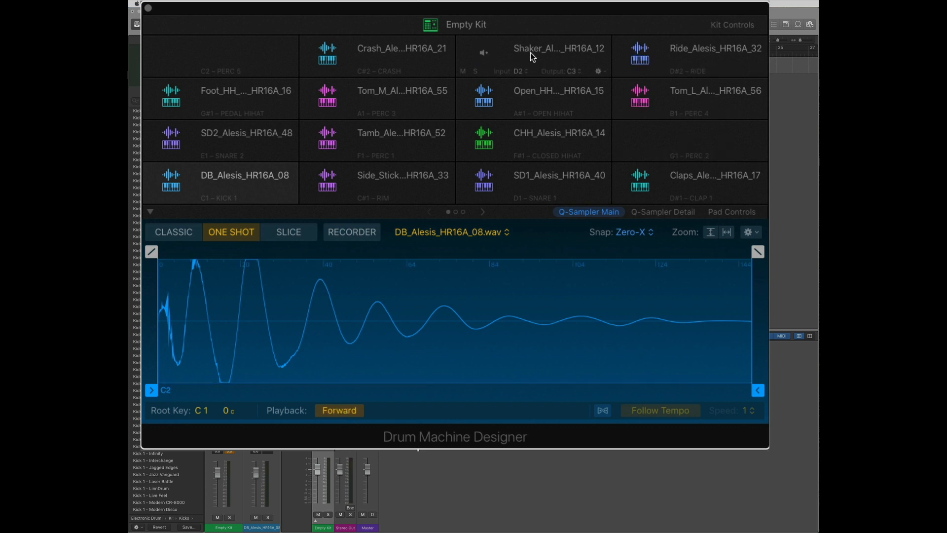
# Step: Audition the crash pad's sample with its playback direction set to Reverse
pyautogui.click(398, 50)
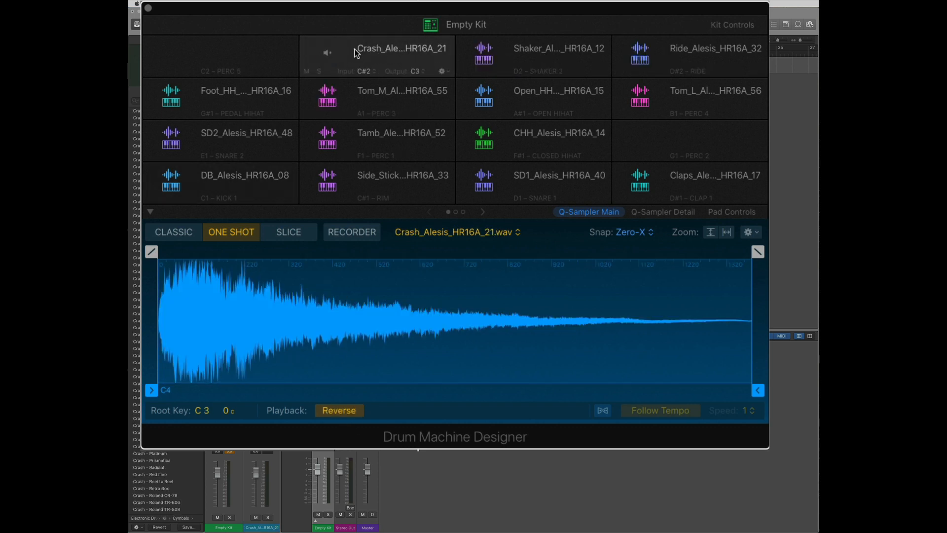
pyautogui.click(325, 53)
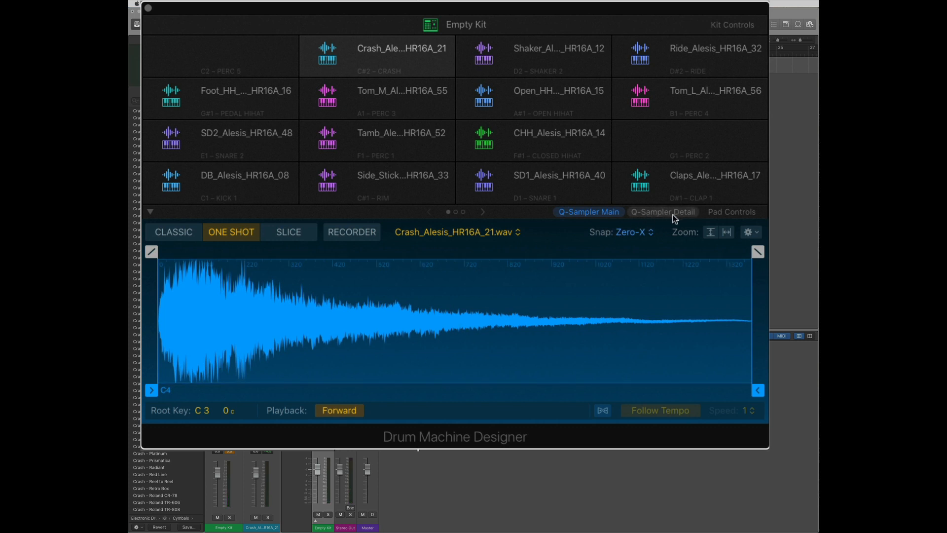
# Step: Show the detailed Quick Sampler controls for the Kick 1 pad and audition its sample with the coarse pitch set to -3
pyautogui.click(659, 212)
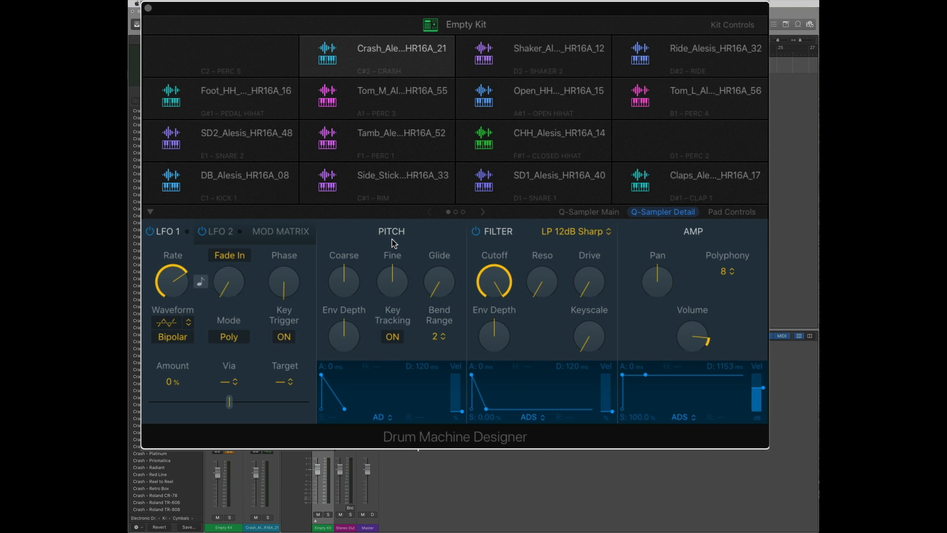
pyautogui.click(217, 178)
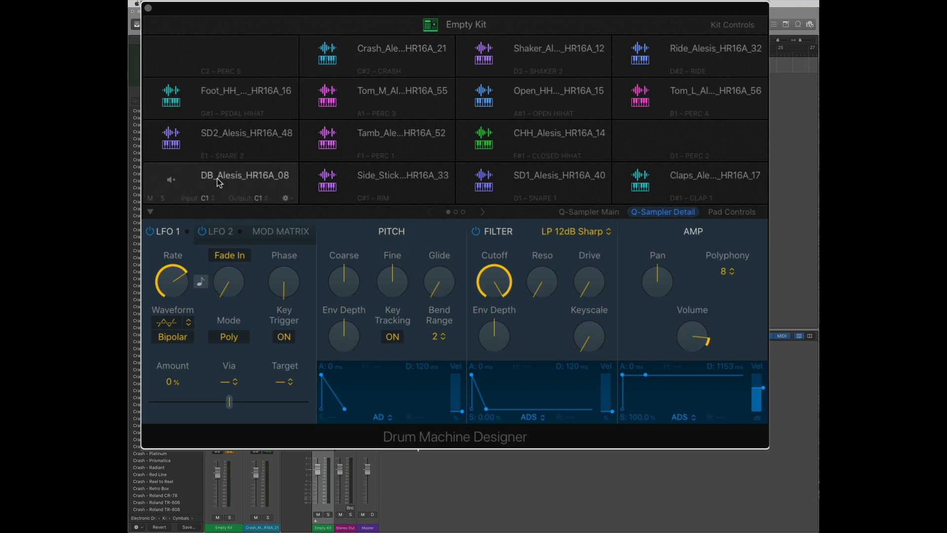
pyautogui.click(171, 182)
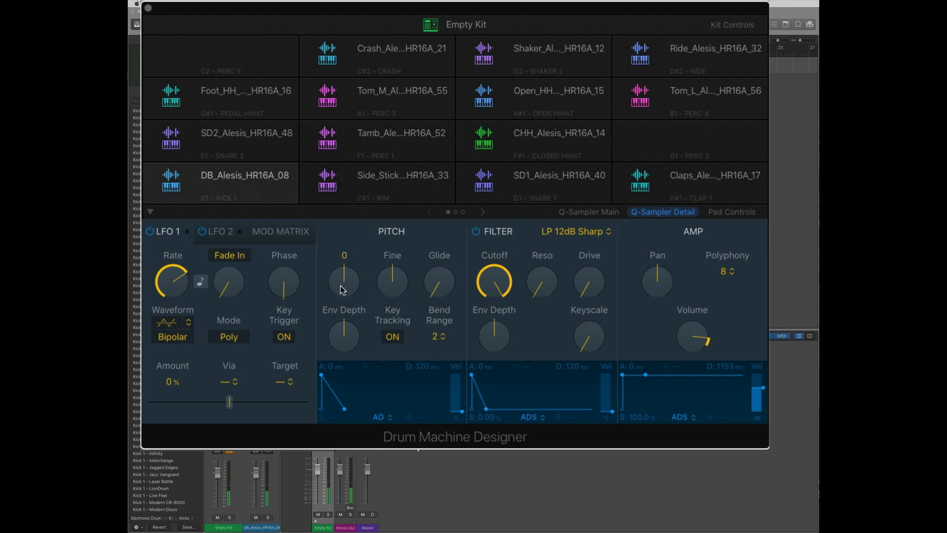
pyautogui.moveTo(344, 285); pyautogui.dragTo(333, 304)
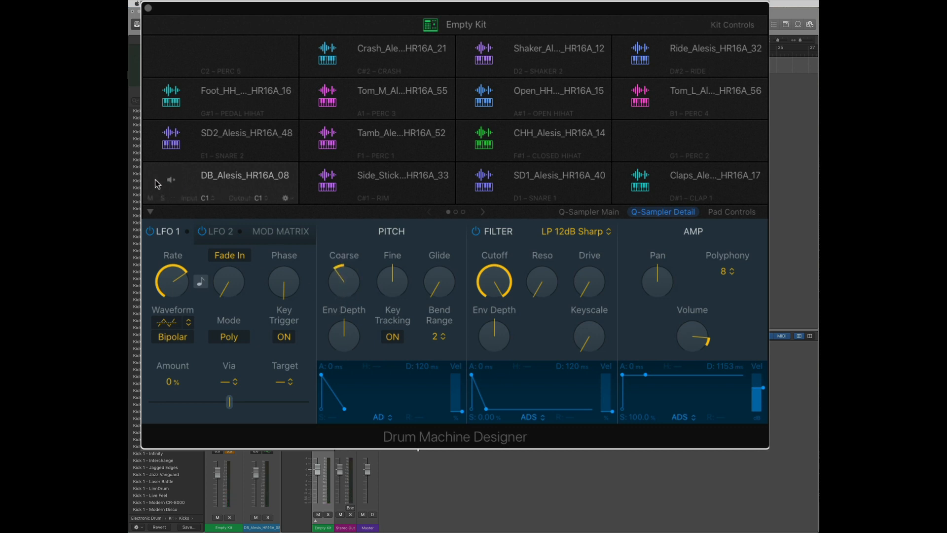
pyautogui.click(172, 180)
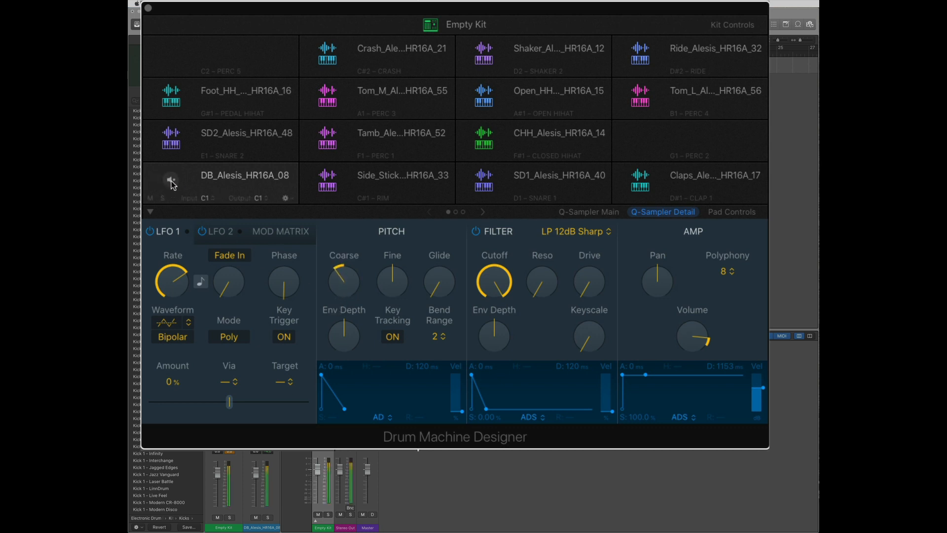
pyautogui.moveTo(348, 296); pyautogui.dragTo(353, 284)
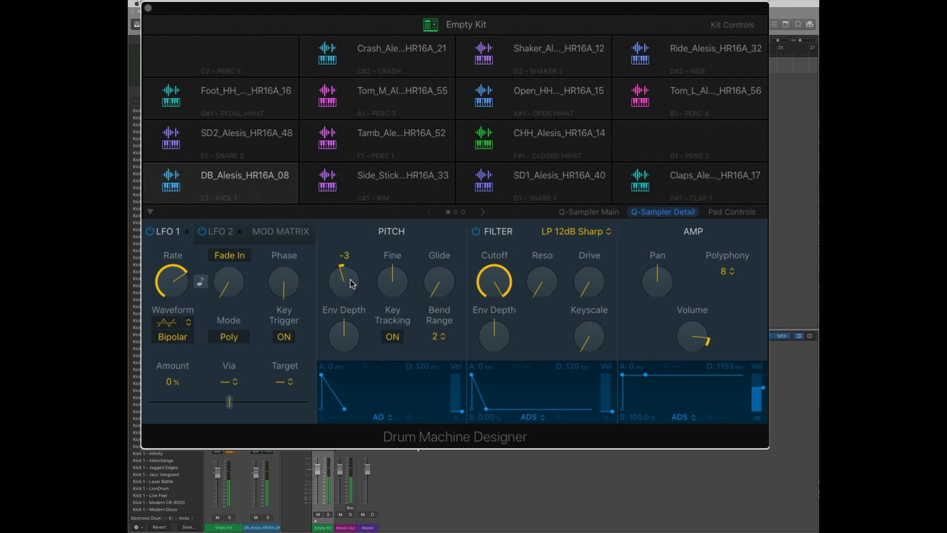
pyautogui.click(176, 182)
# Step: Audition the crash pad with a lower filter cutoff, restore the cutoff to 100% and switch the pad's filter off
pyautogui.click(587, 236)
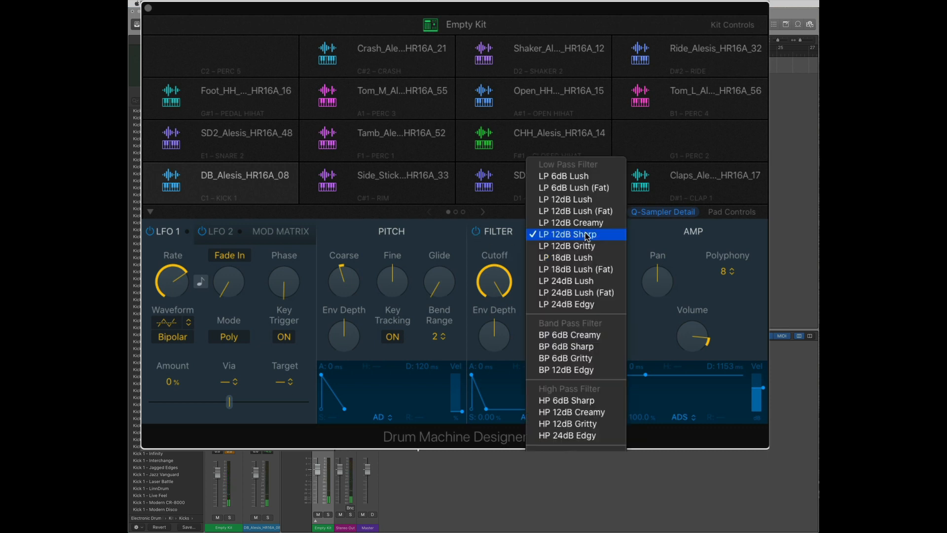
pyautogui.click(509, 247)
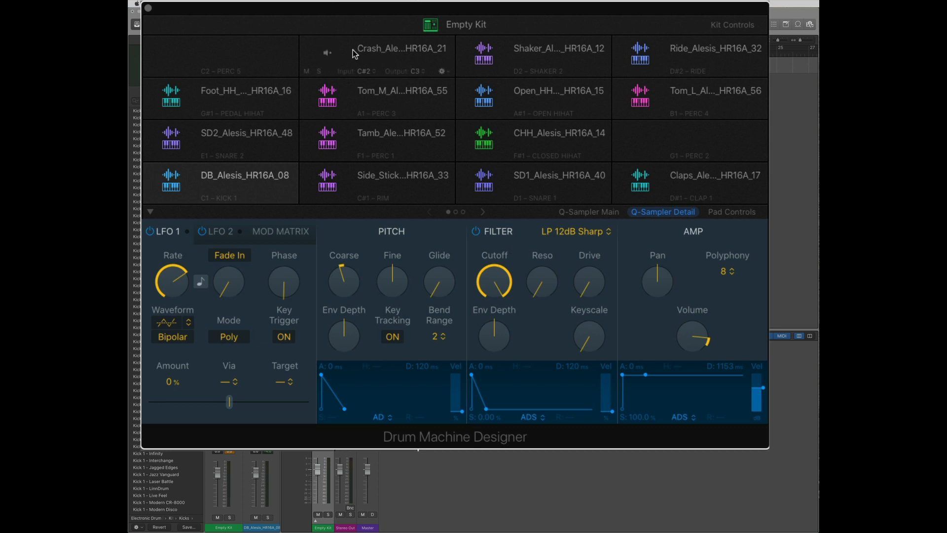
pyautogui.click(369, 57)
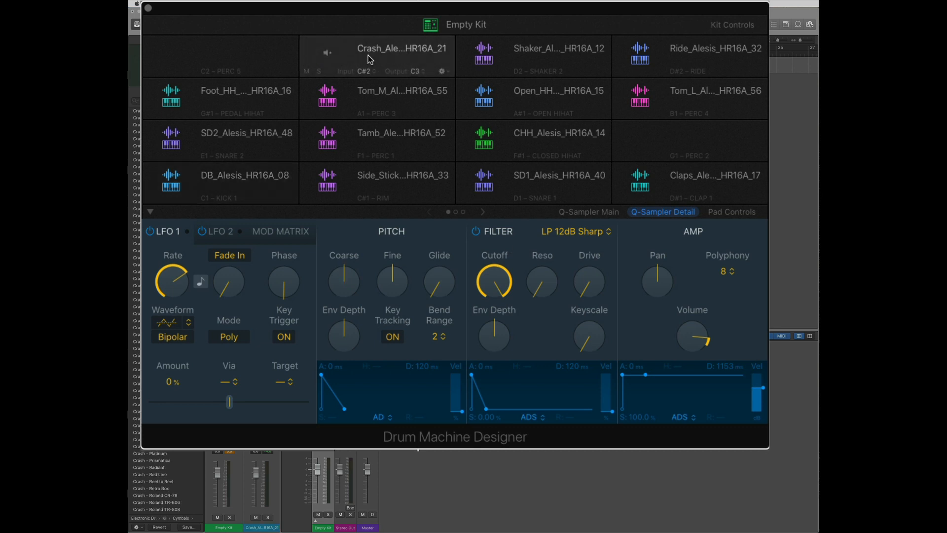
pyautogui.click(328, 54)
pyautogui.moveTo(494, 280); pyautogui.dragTo(492, 330)
pyautogui.moveTo(362, 100)
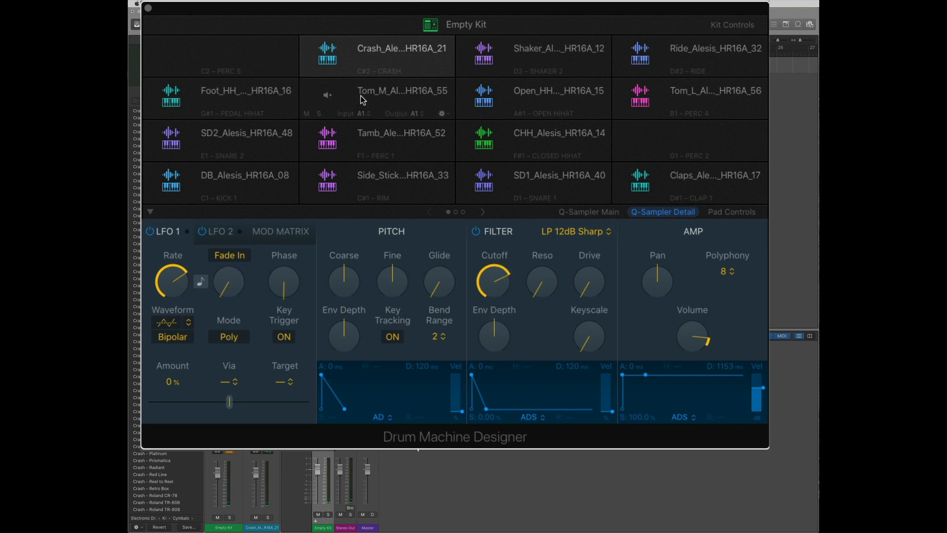
pyautogui.click(328, 52)
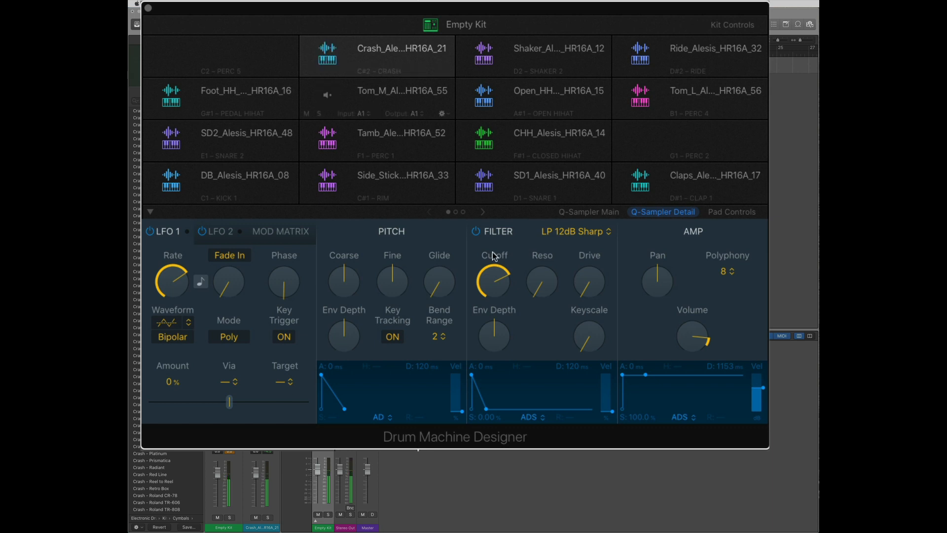
pyautogui.moveTo(494, 284); pyautogui.dragTo(503, 220)
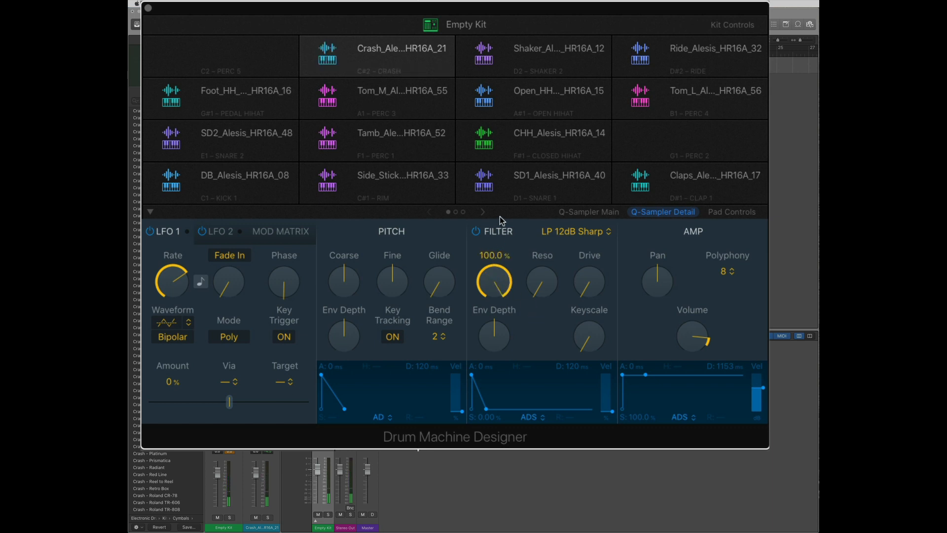
pyautogui.click(477, 231)
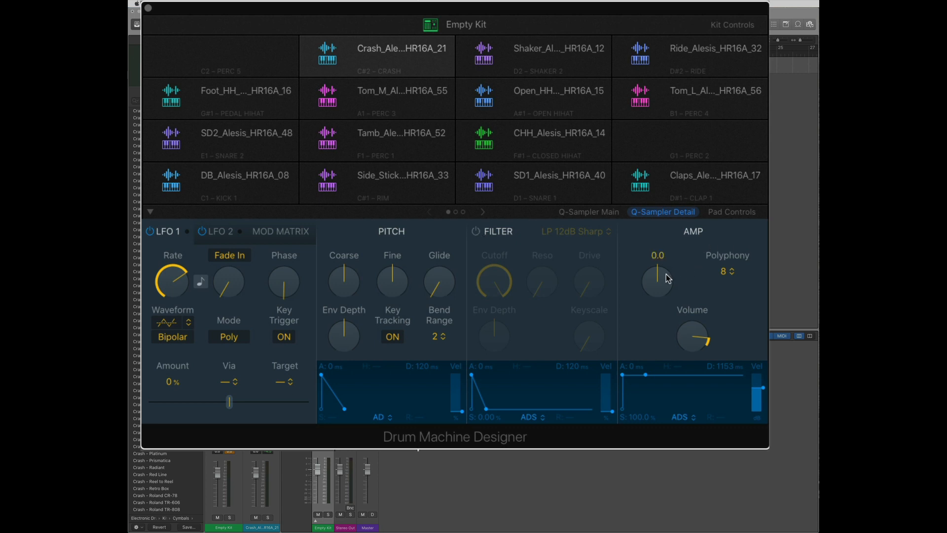
# Step: Pan the closed hi-hat pad (CHH_Alesis_HR16A_14) slightly to the right
pyautogui.moveTo(323, 163)
pyautogui.click(242, 183)
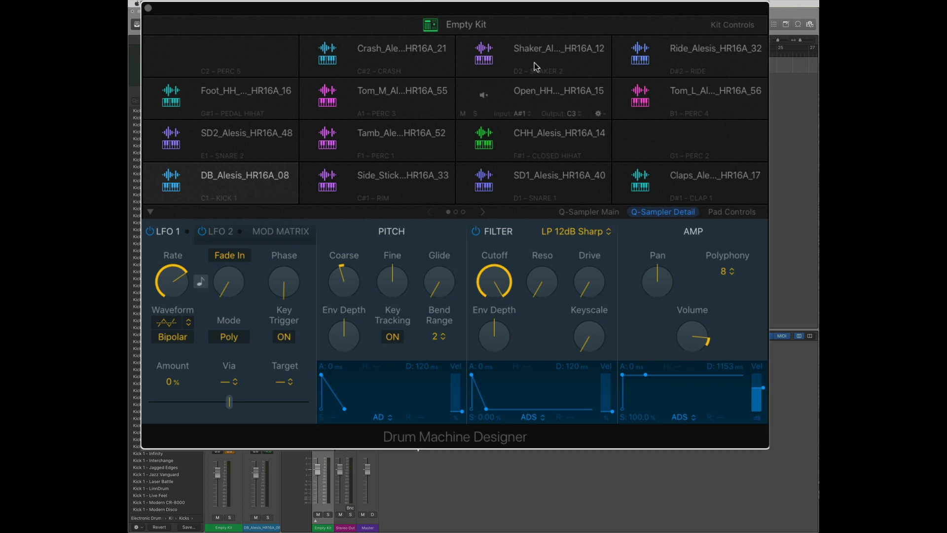
pyautogui.moveTo(371, 192)
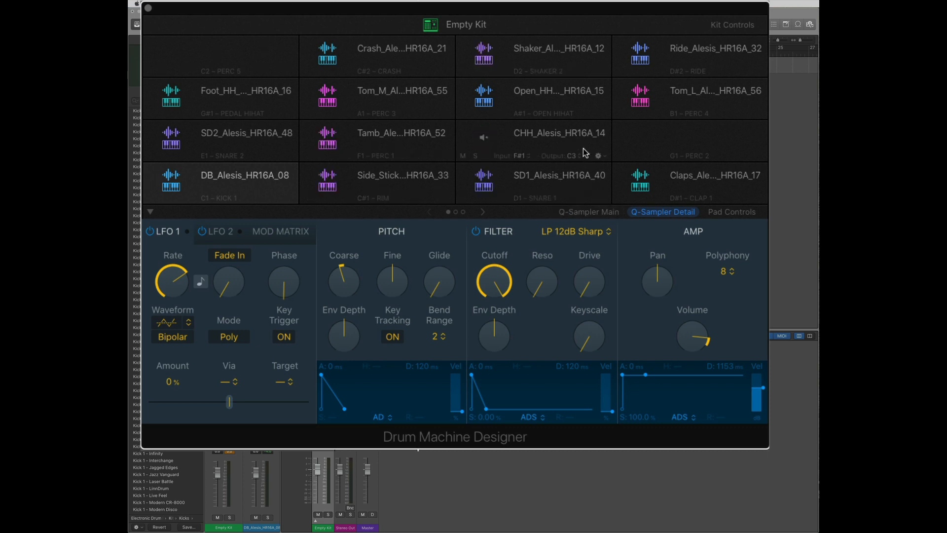
pyautogui.click(585, 153)
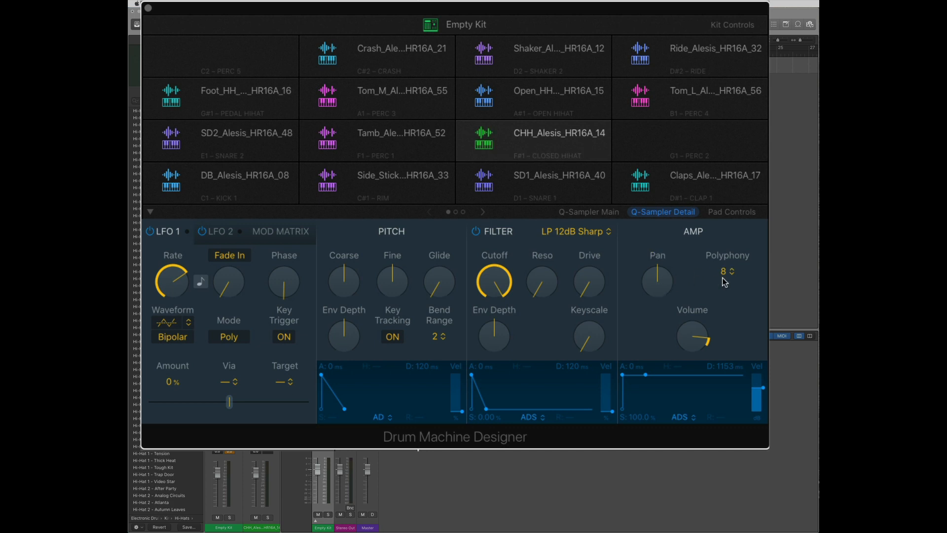
pyautogui.moveTo(660, 281)
pyautogui.moveTo(659, 285)
pyautogui.mouseDown()
pyautogui.moveTo(661, 266)
pyautogui.moveTo(653, 292)
pyautogui.moveTo(659, 273)
pyautogui.mouseUp()
# Step: Assign the pedal hi-hat pad (G#1) to exclusive group 1
pyautogui.click(532, 101)
pyautogui.click(250, 102)
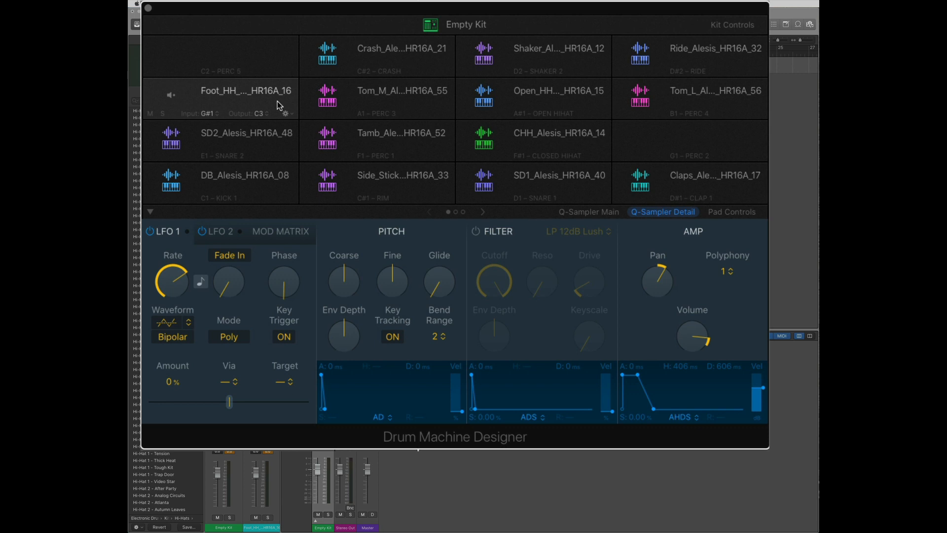
pyautogui.click(285, 114)
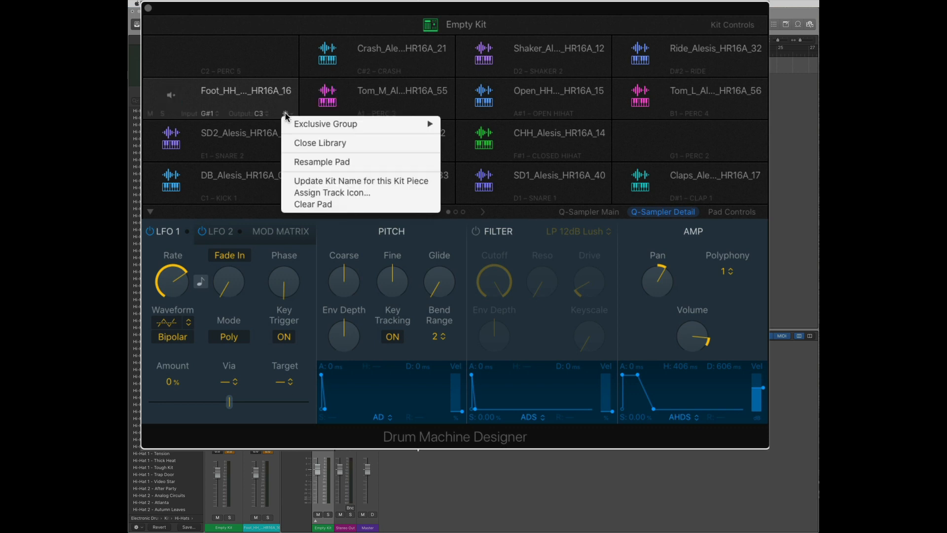
pyautogui.click(255, 92)
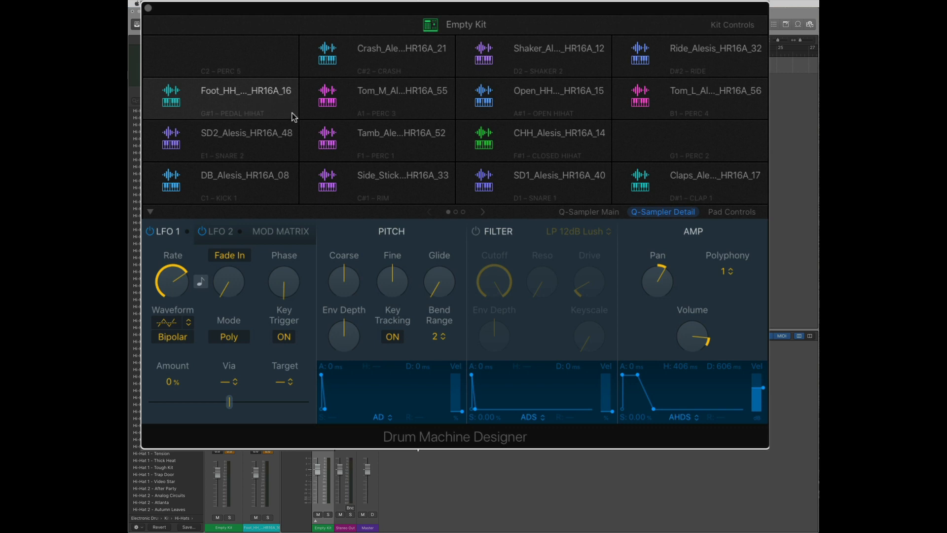
pyautogui.moveTo(261, 116)
pyautogui.click(291, 116)
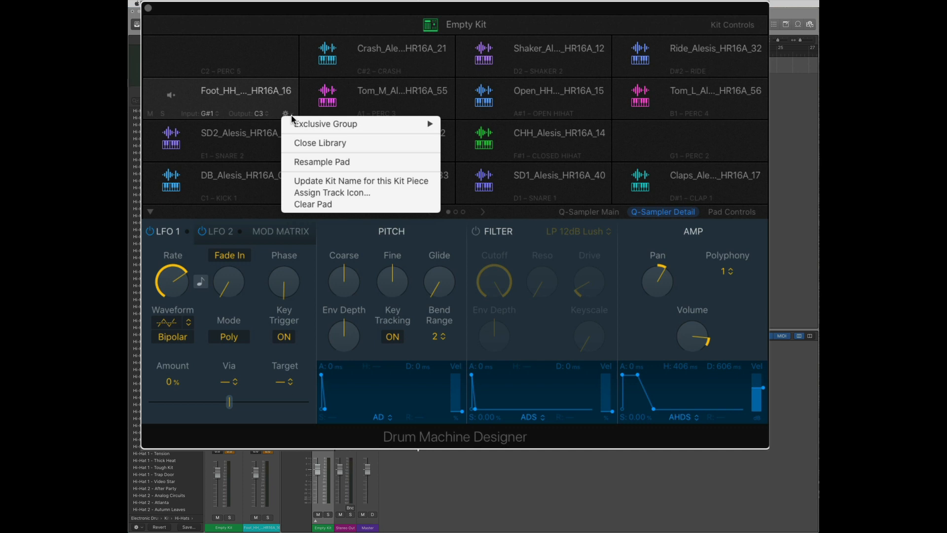
pyautogui.moveTo(315, 126)
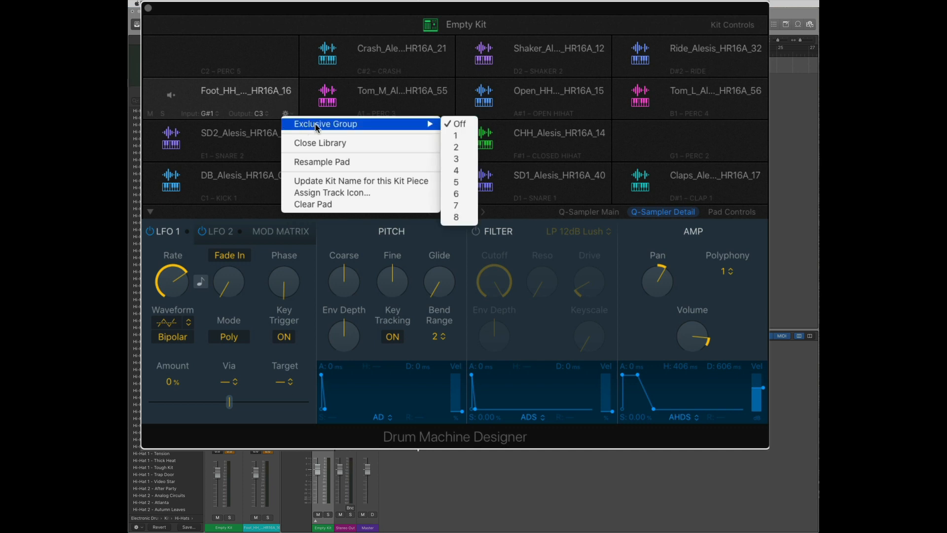
pyautogui.click(463, 137)
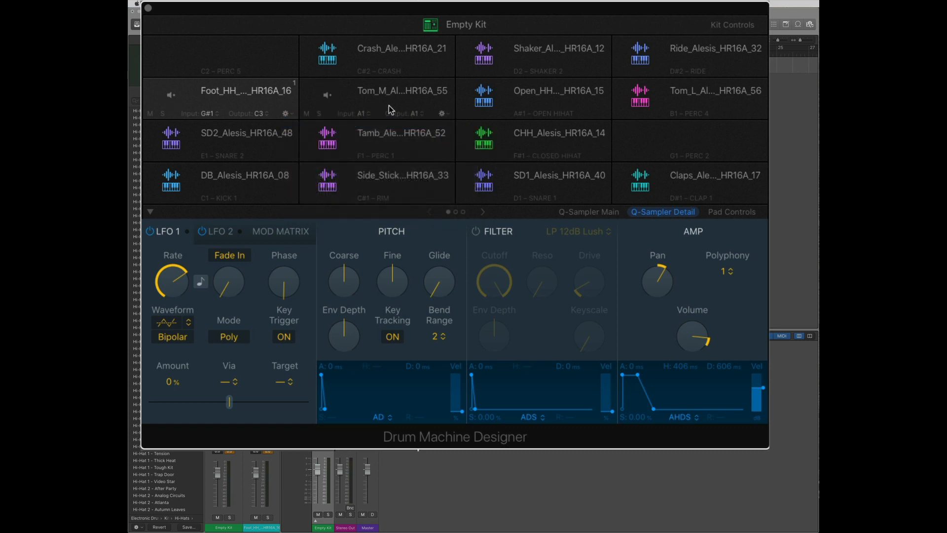
# Step: Add the open hi-hat (A#1) and closed hi-hat (F#1) pads to exclusive group 1
pyautogui.click(599, 113)
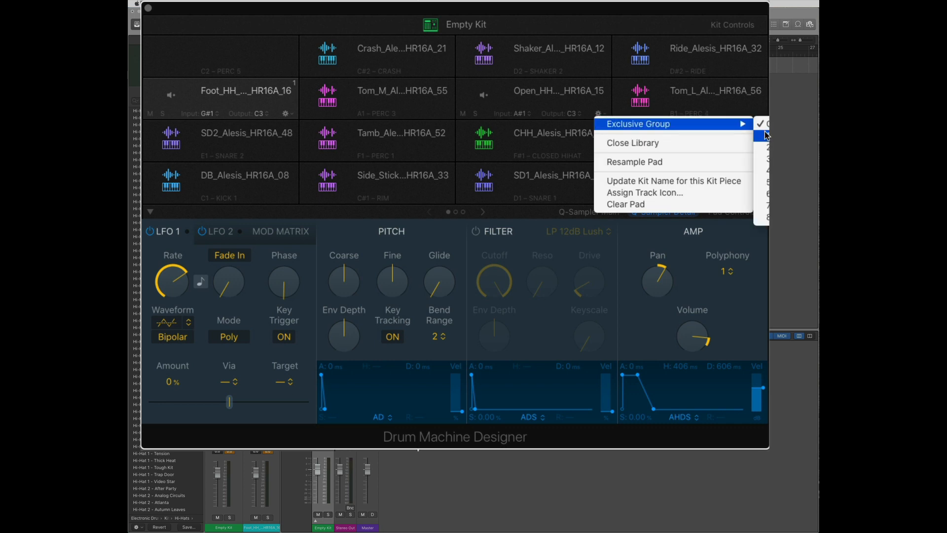
pyautogui.click(767, 136)
pyautogui.moveTo(603, 143)
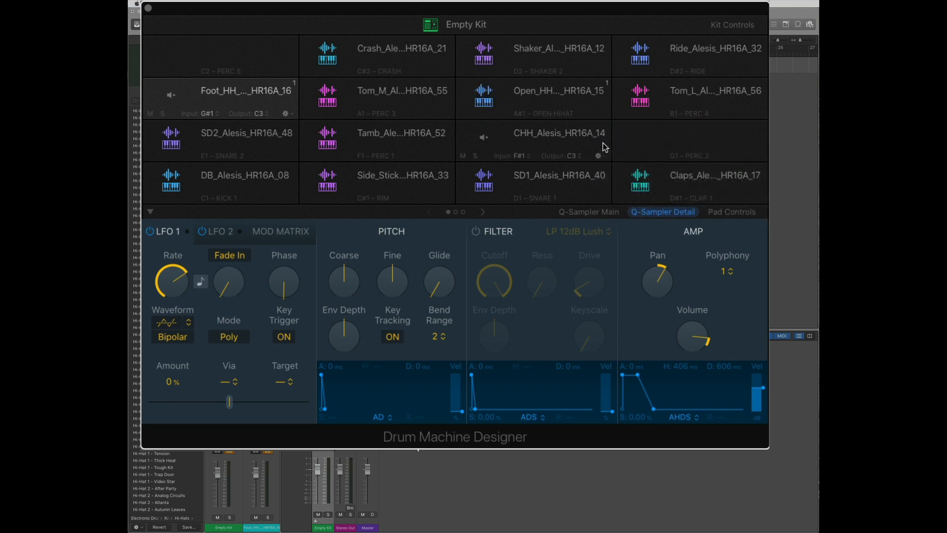
pyautogui.click(598, 156)
pyautogui.moveTo(620, 167)
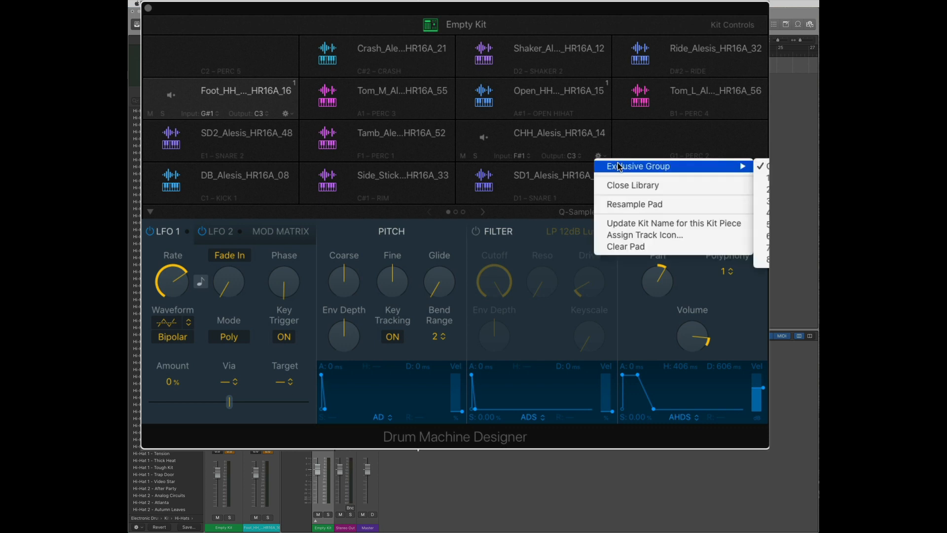
pyautogui.click(766, 178)
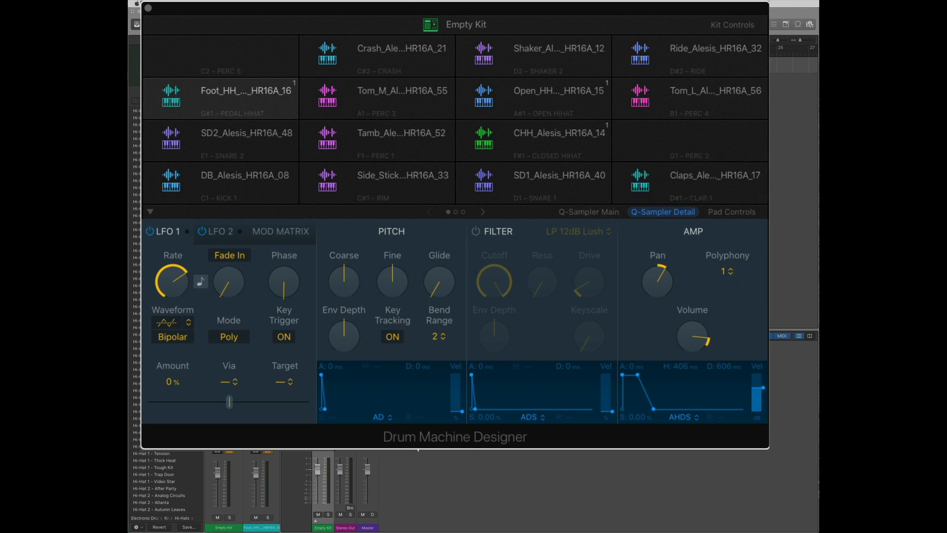
# Step: Audition the open hi-hat and review the exclusive group options of the pedal hi-hat pad without changing them
pyautogui.click(484, 96)
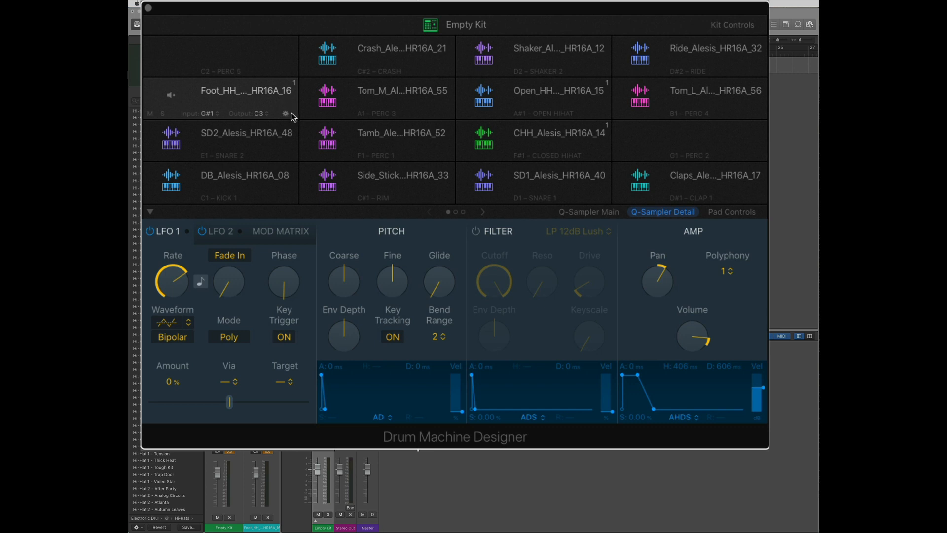
pyautogui.click(286, 114)
pyautogui.moveTo(329, 129)
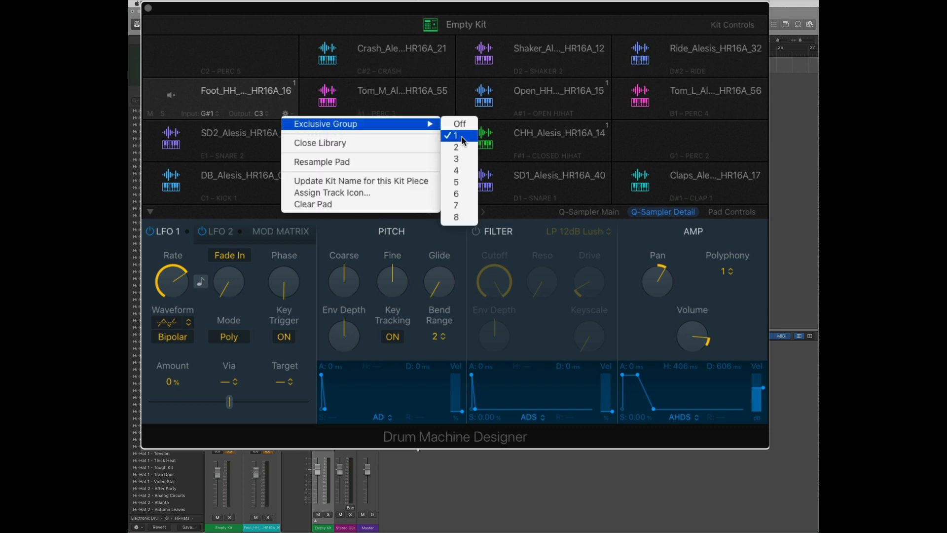
pyautogui.click(267, 57)
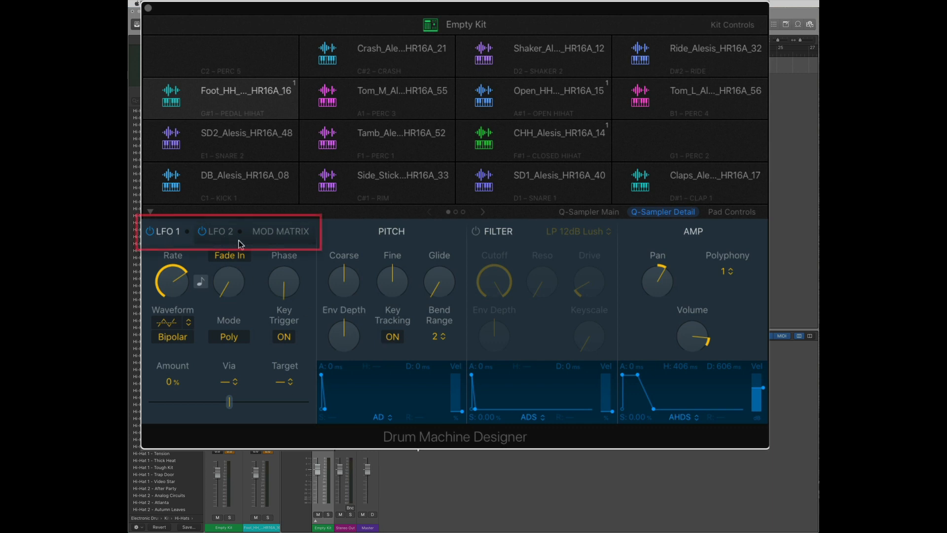
# Step: Examine the modulation matrix and the LFO 1 rate control for the pedal hi-hat pad
pyautogui.click(263, 235)
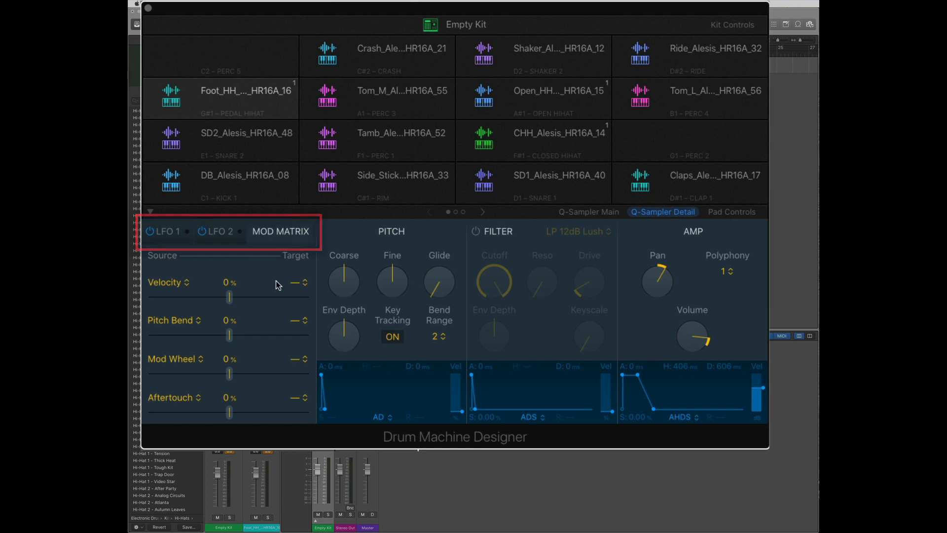
pyautogui.click(170, 233)
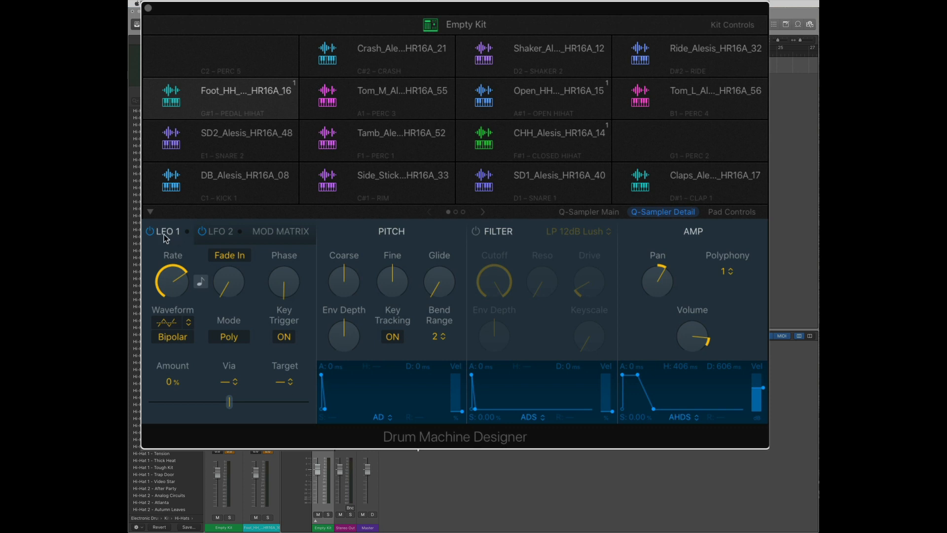
pyautogui.moveTo(175, 269)
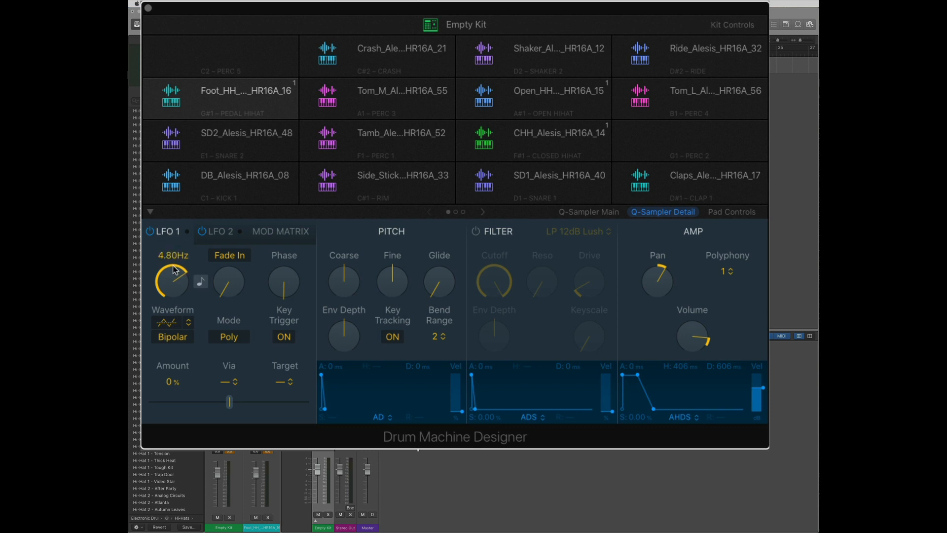
# Step: Route LFO 1 to Pitch in the pedal hi-hat pad's fourth modulation matrix slot and raise the modulation amount
pyautogui.click(266, 235)
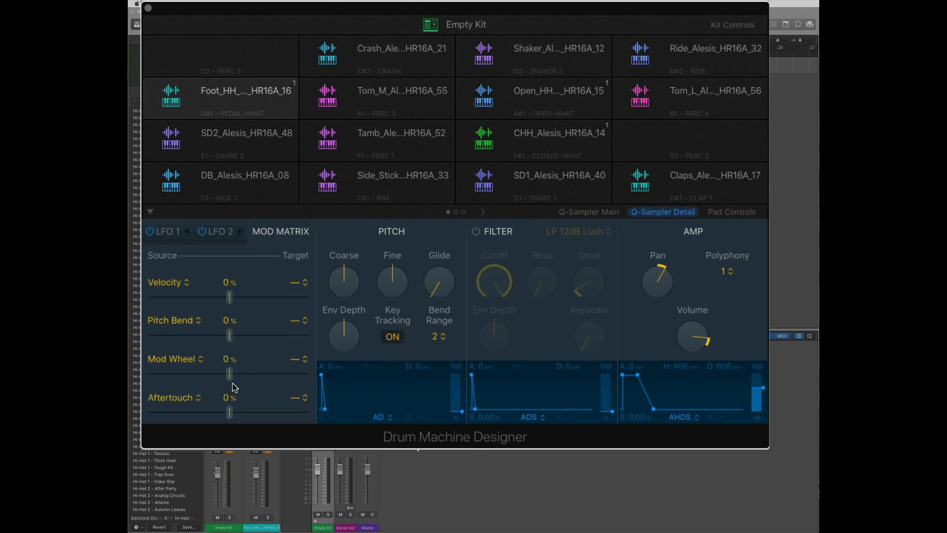
pyautogui.click(199, 399)
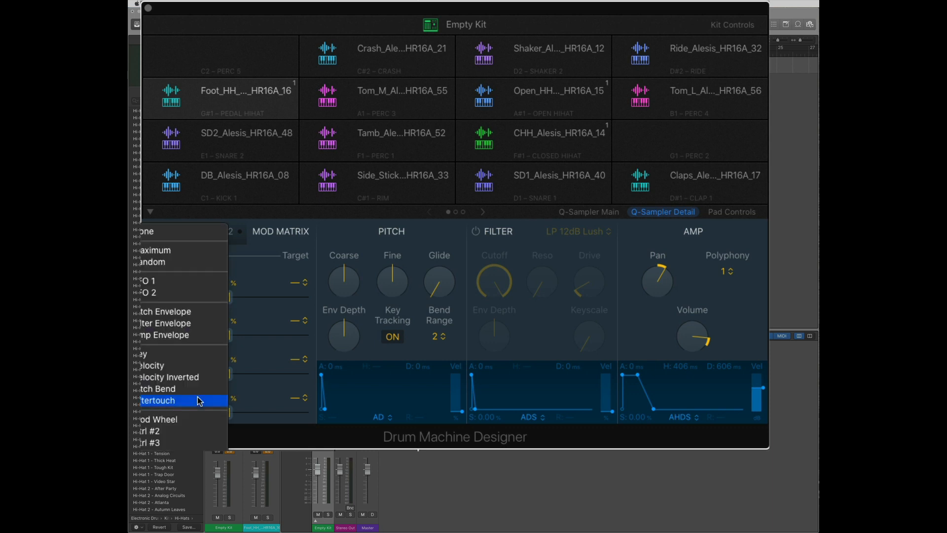
pyautogui.click(165, 283)
pyautogui.click(304, 398)
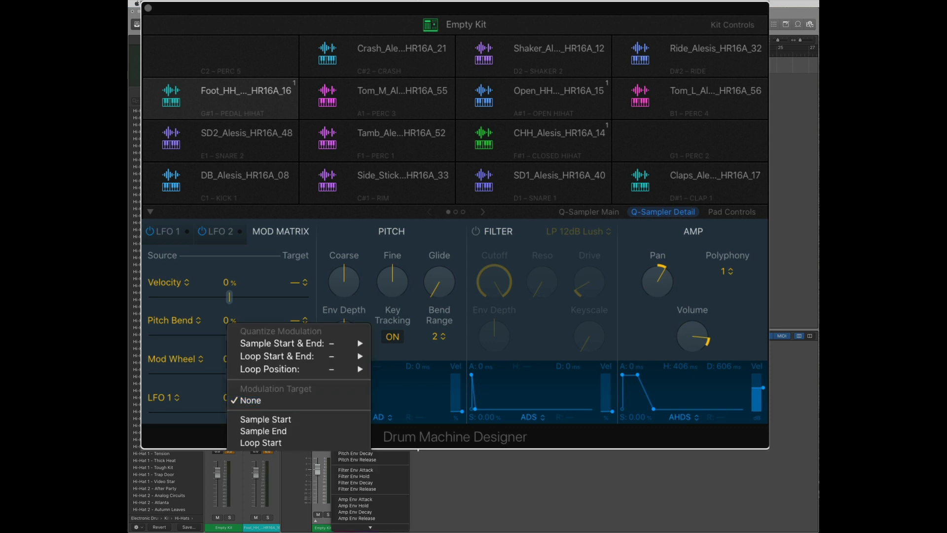
pyautogui.click(252, 485)
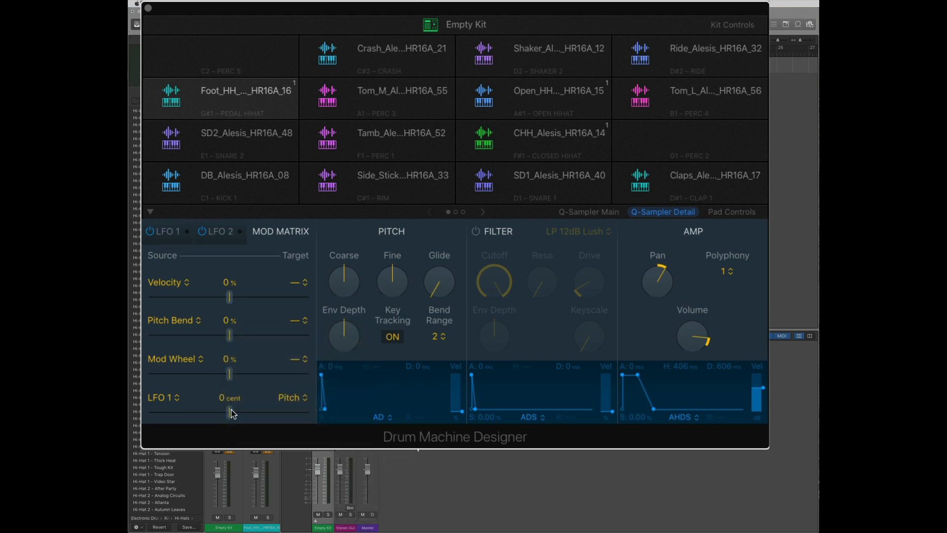
pyautogui.moveTo(233, 413); pyautogui.dragTo(241, 418)
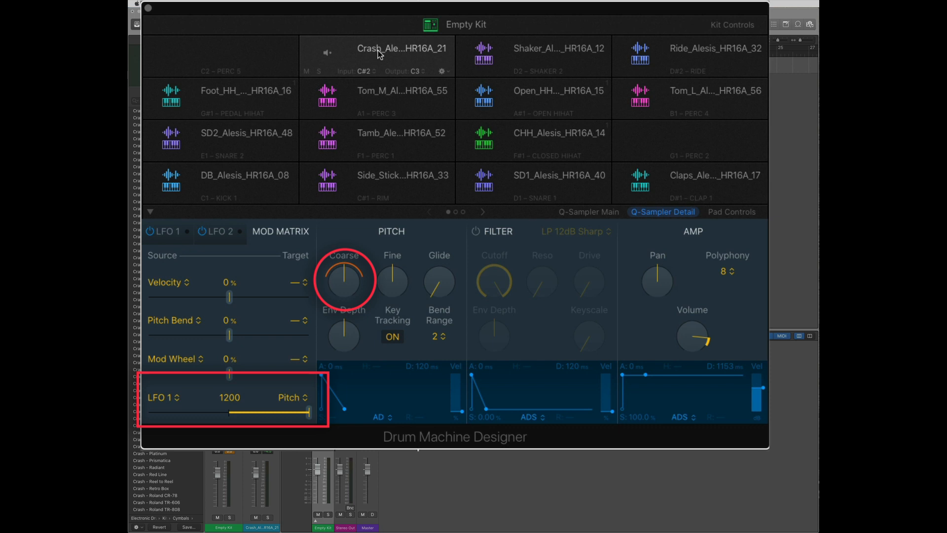
# Step: Audition the crash pad and review the available sources and targets of its Mod Wheel modulation slot without changing them
pyautogui.click(327, 54)
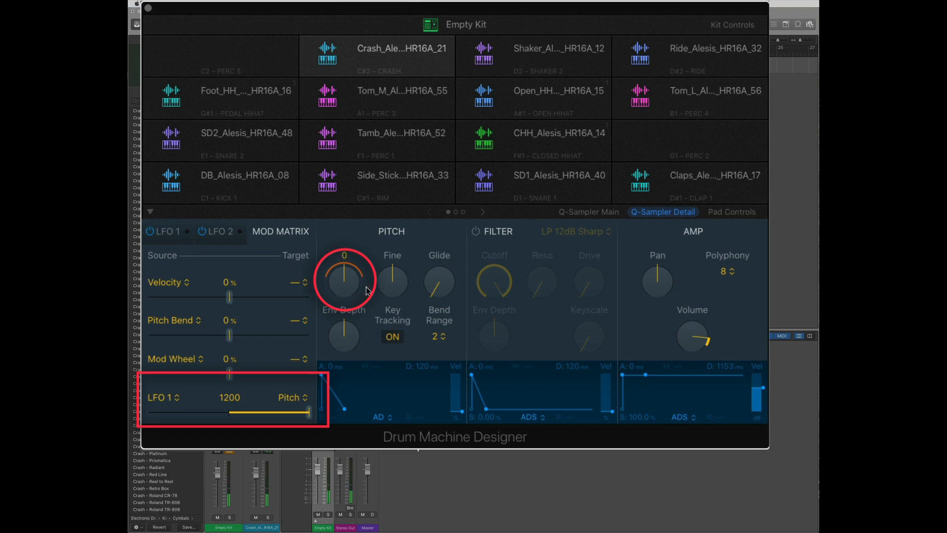
pyautogui.moveTo(374, 54)
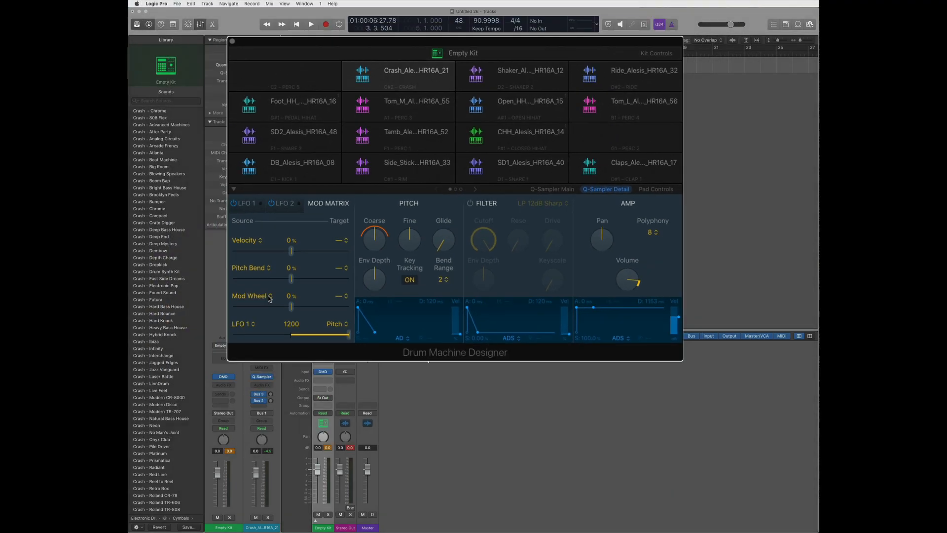
pyautogui.click(197, 363)
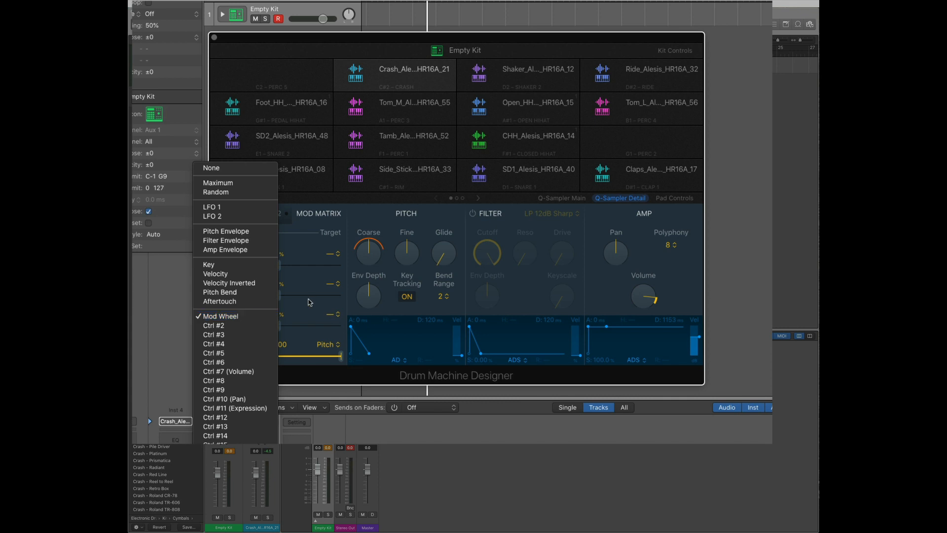
pyautogui.click(326, 295)
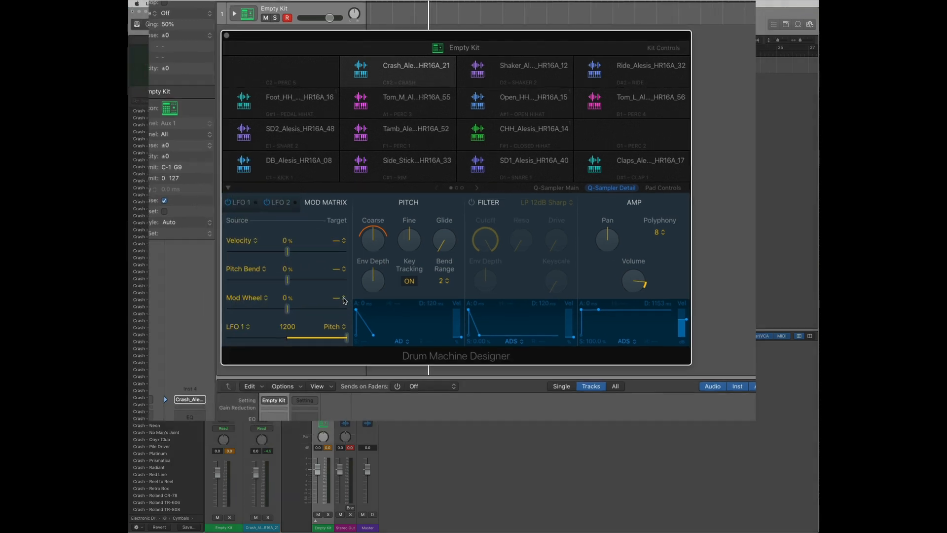
pyautogui.click(335, 314)
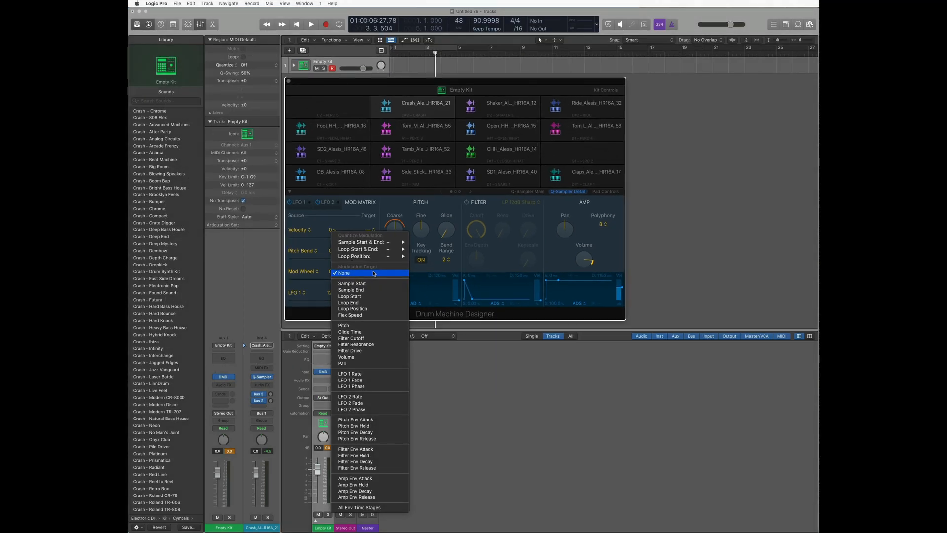
pyautogui.click(328, 227)
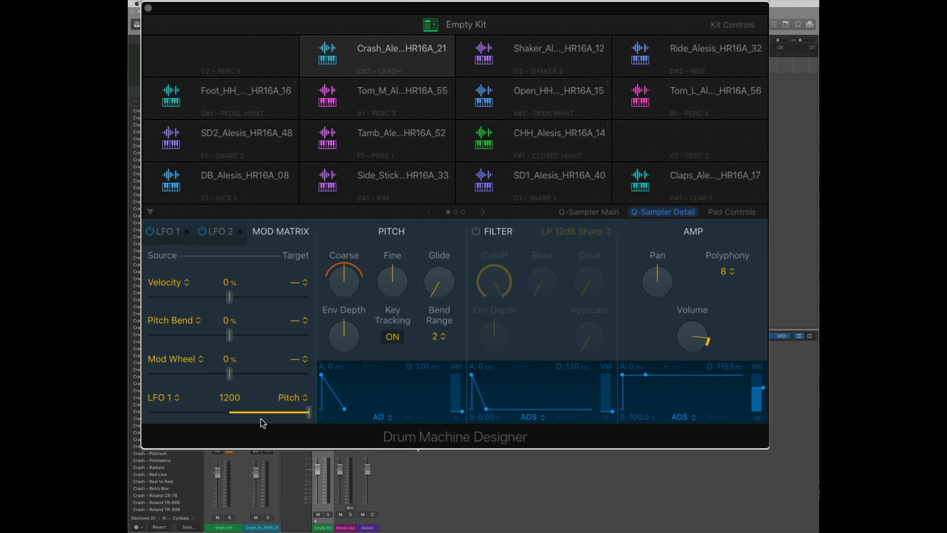
# Step: Clear the target of the crash pad's LFO 1 modulation slot by choosing None and set its amount to 0
pyautogui.click(299, 399)
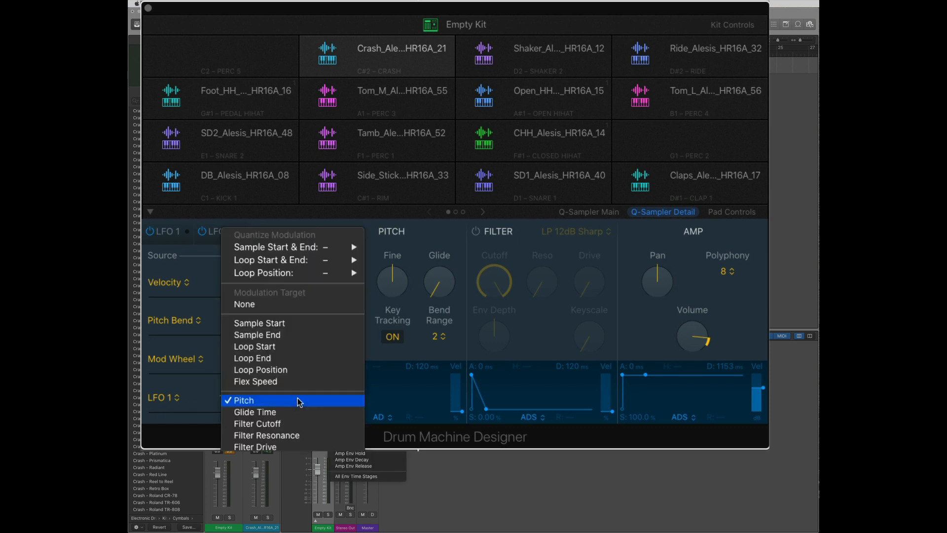
pyautogui.click(298, 306)
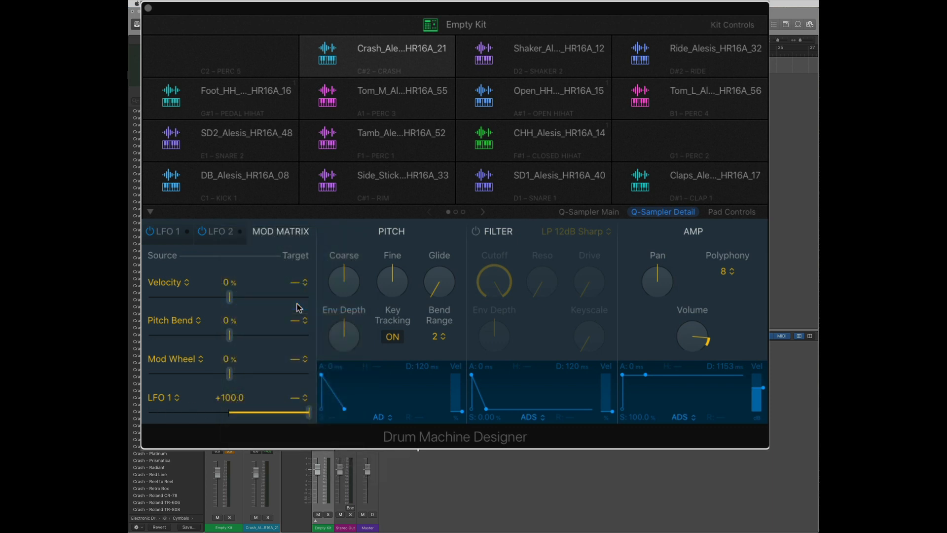
pyautogui.doubleClick(226, 398)
pyautogui.write('0')
pyautogui.press('Return')
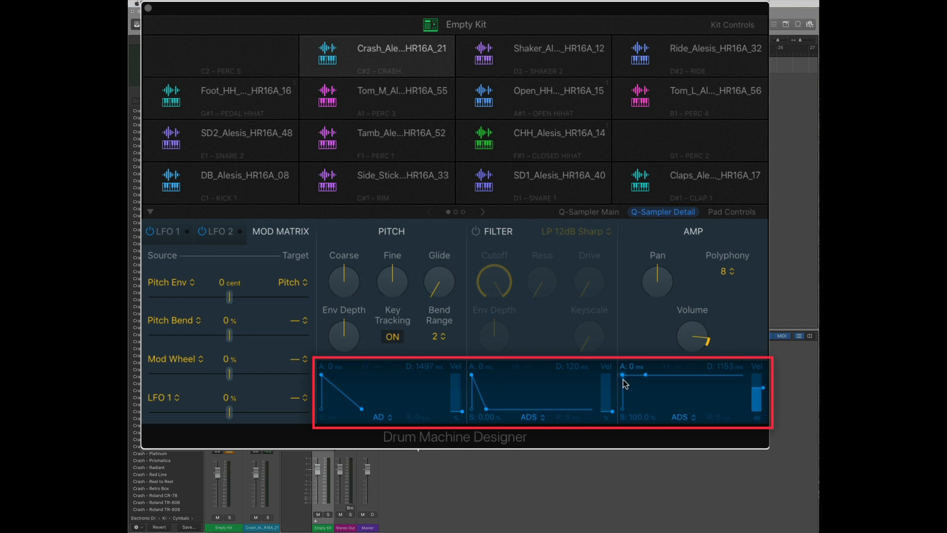
# Step: Try an amp envelope attack of about 2636 ms while auditioning the crash pad, and return the attack to 0 ms
pyautogui.moveTo(419, 70)
pyautogui.click(329, 55)
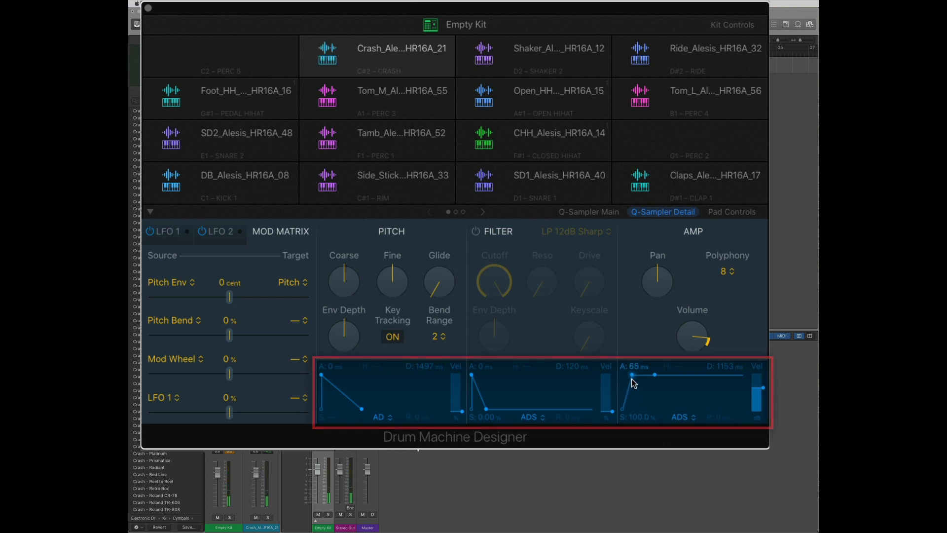
pyautogui.moveTo(623, 376); pyautogui.dragTo(648, 381)
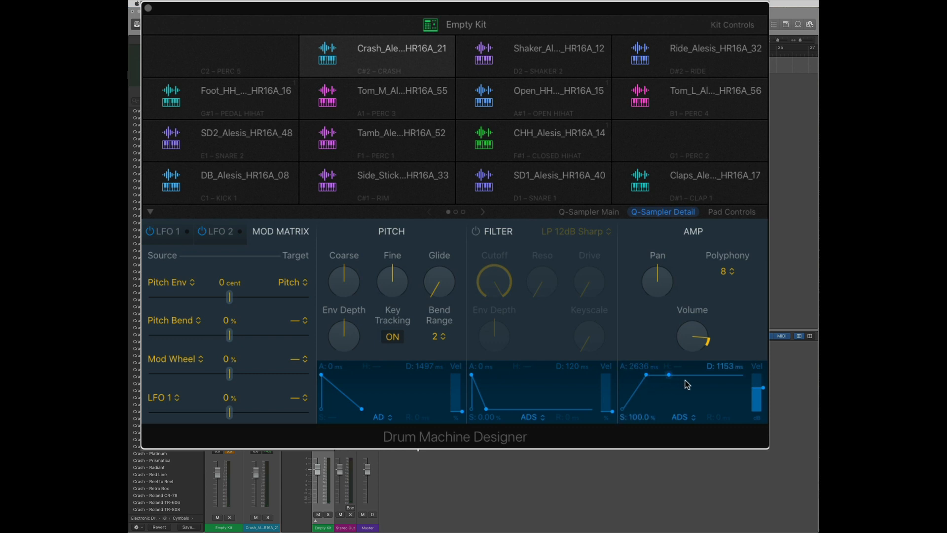
pyautogui.click(328, 53)
pyautogui.moveTo(646, 376); pyautogui.dragTo(615, 376)
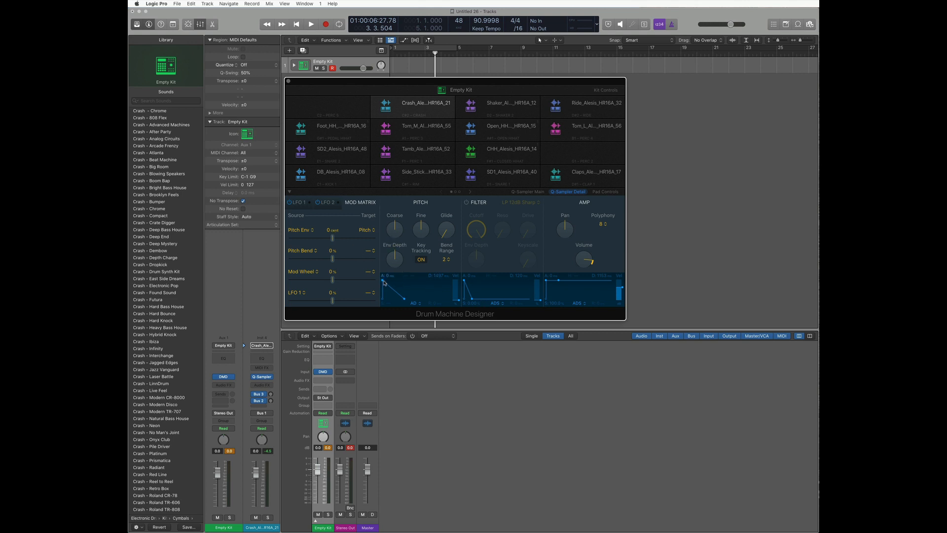
# Step: Lengthen the crash pad's pitch envelope attack to about 51 ms and set the Pitch Env to Pitch modulation amount to 1200 cents
pyautogui.moveTo(382, 281); pyautogui.dragTo(392, 280)
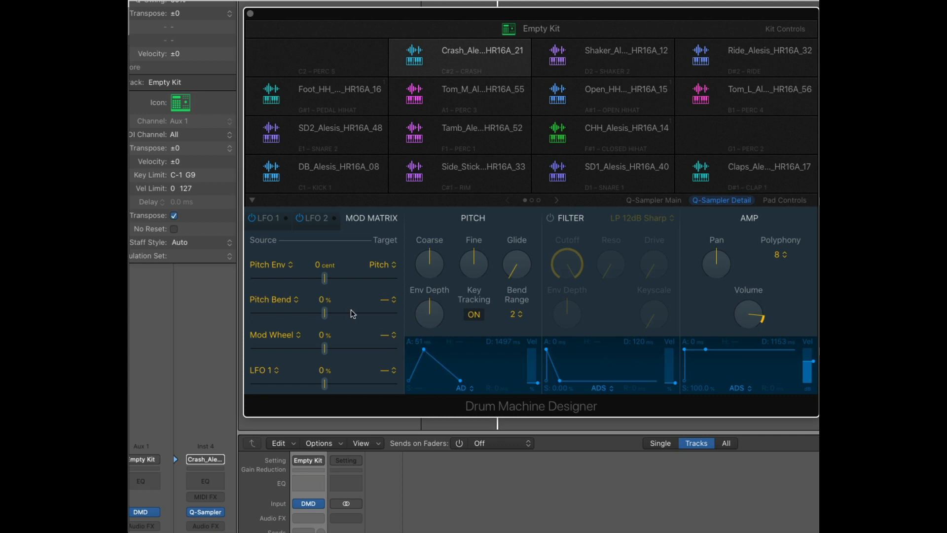
pyautogui.click(291, 265)
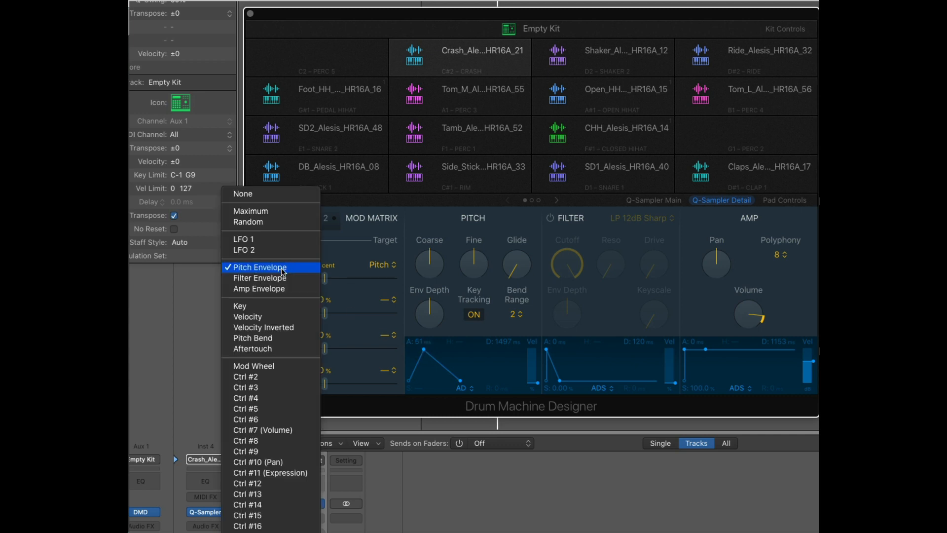
pyautogui.click(279, 270)
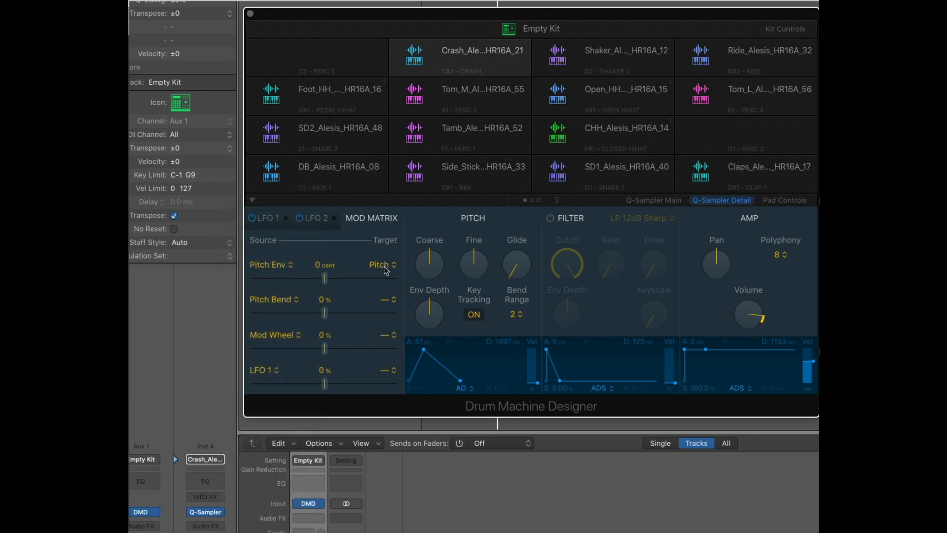
pyautogui.moveTo(325, 279); pyautogui.dragTo(402, 292)
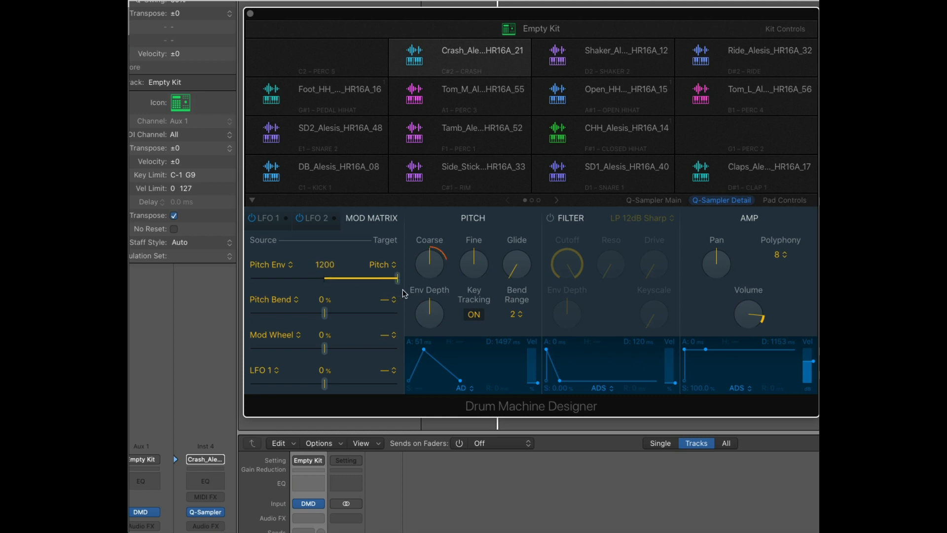
pyautogui.moveTo(412, 67)
pyautogui.click(291, 265)
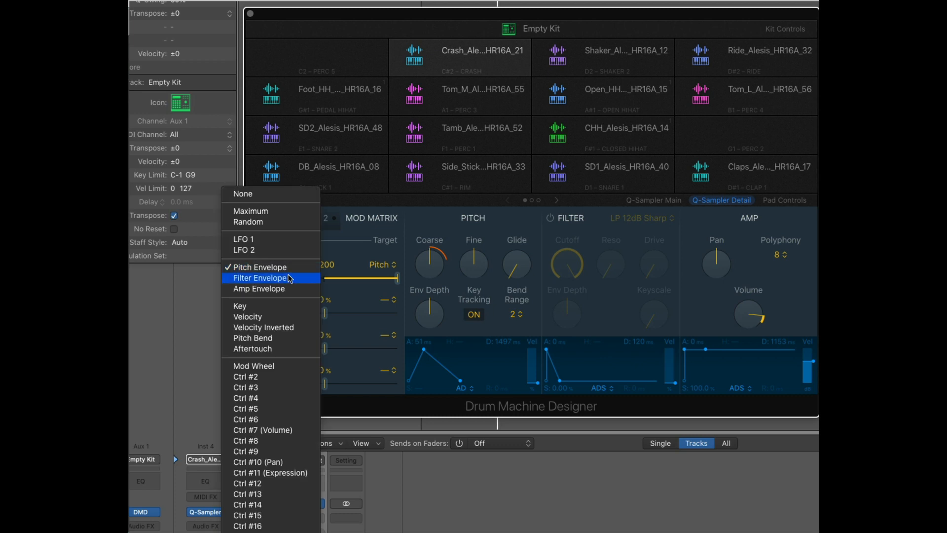
pyautogui.click(352, 248)
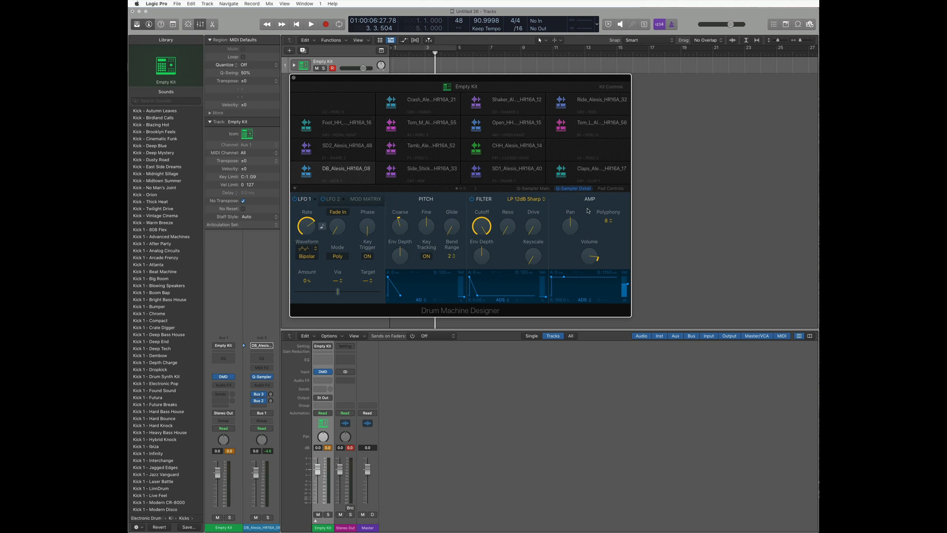
# Step: Show the kick pad's sample waveform and save the pad as the kit piece patch DB_Alesis_HR16A_08.patch in Kit Pieces
pyautogui.click(538, 189)
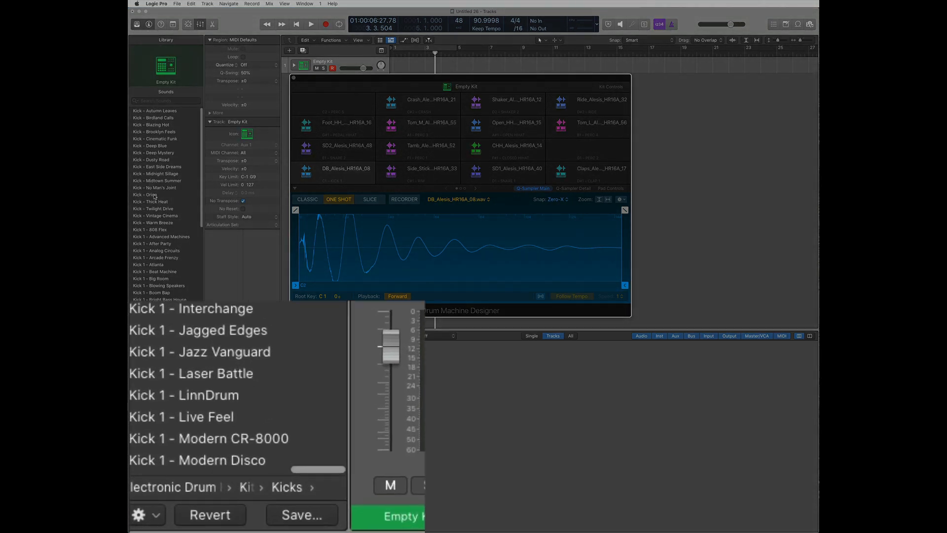
pyautogui.click(303, 517)
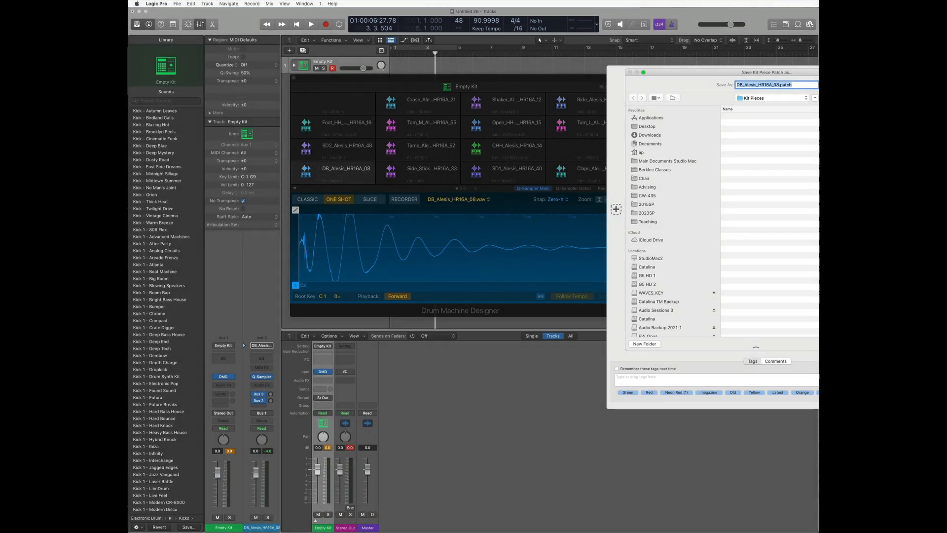
pyautogui.press('Return')
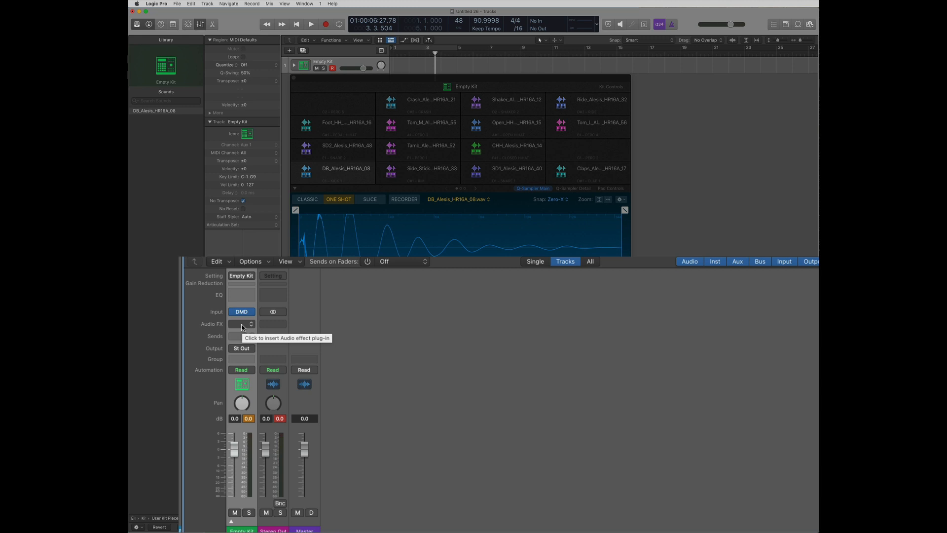
# Step: Expand the Empty Kit channel in the mixer to show the individual pad channels
pyautogui.click(231, 521)
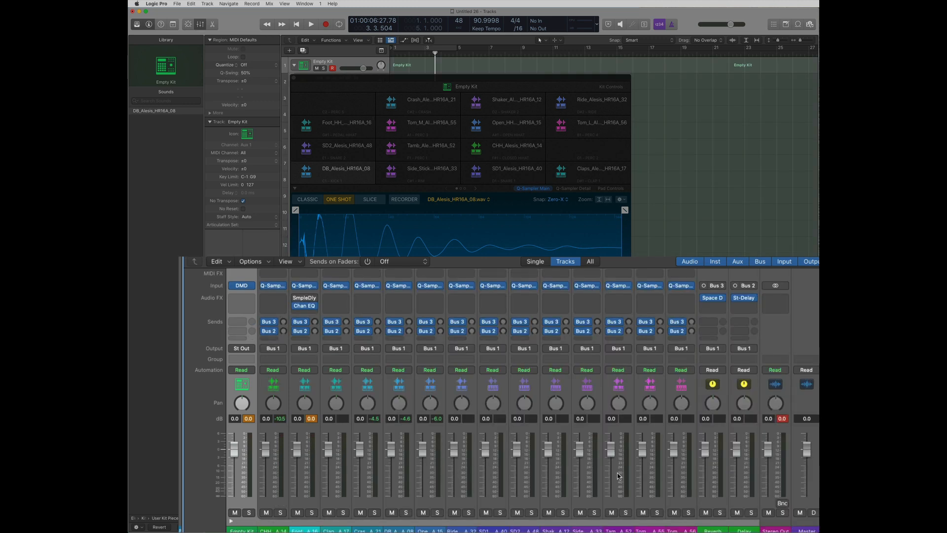
pyautogui.click(231, 521)
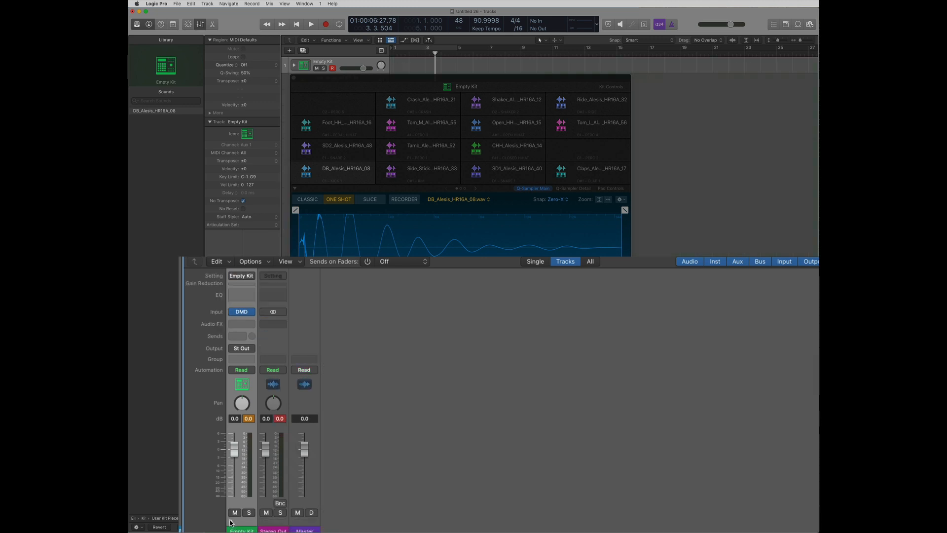
pyautogui.click(230, 521)
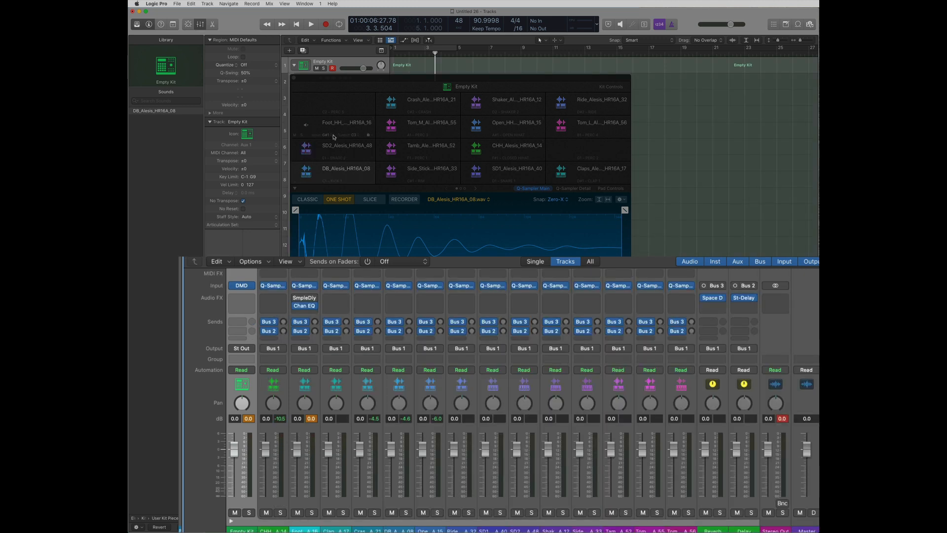
# Step: Audition the kick, side stick and snare 1 pads against their mixer channels, and examine the reverb effect and bus sends
pyautogui.click(306, 173)
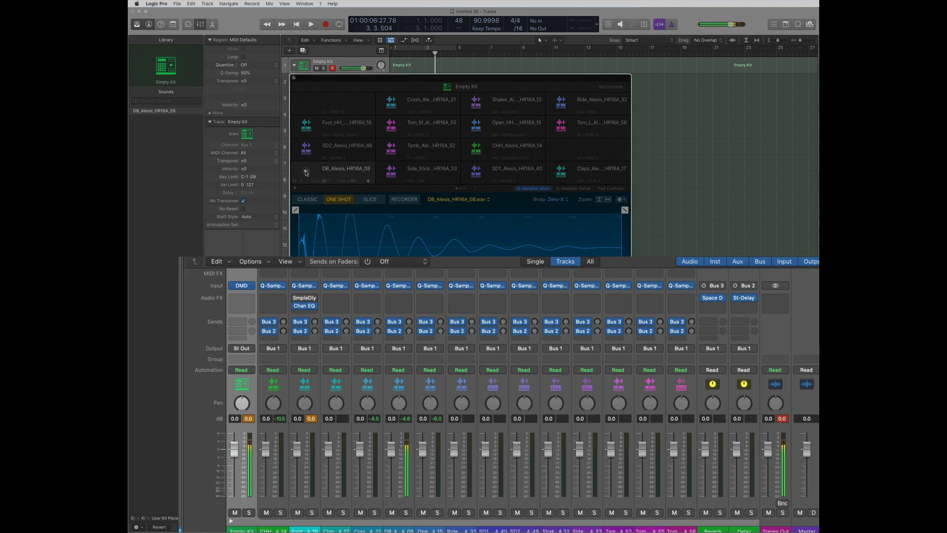
pyautogui.click(306, 172)
pyautogui.click(305, 173)
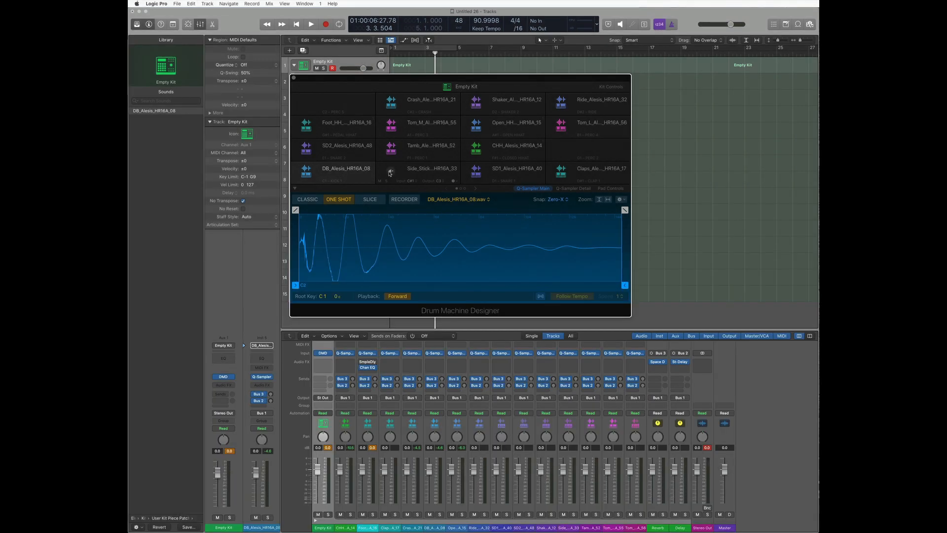
pyautogui.click(391, 172)
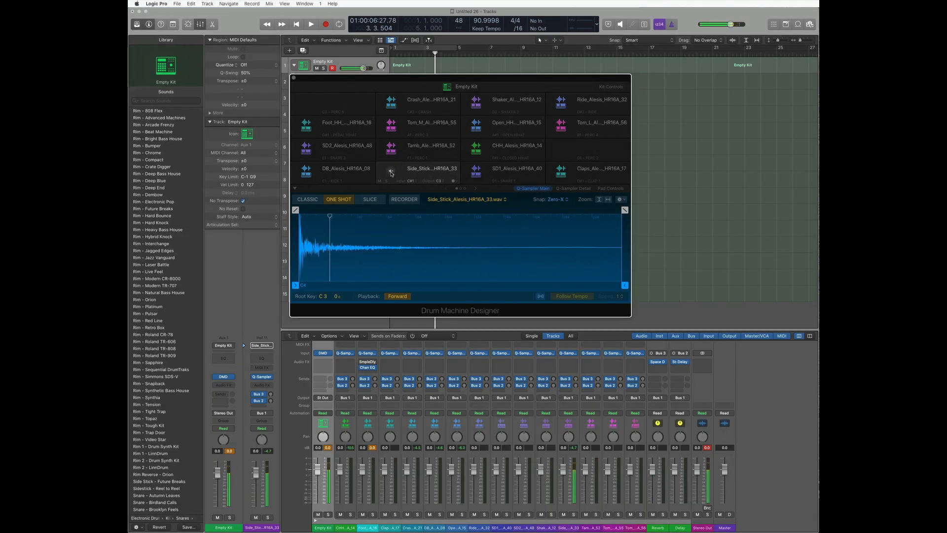
pyautogui.click(476, 173)
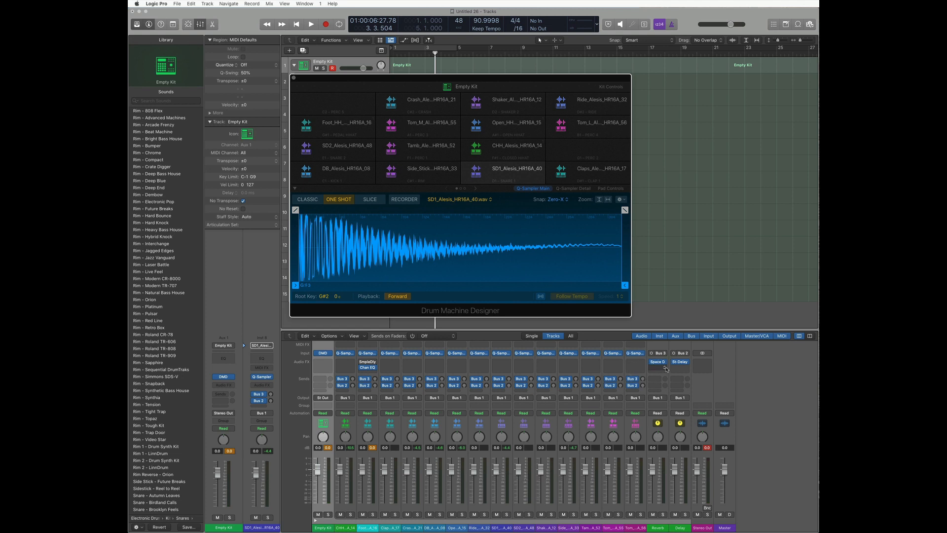
pyautogui.moveTo(660, 365)
pyautogui.moveTo(344, 383)
# Step: Close the Drum Machine Designer window and collapse the Empty Kit track stack
pyautogui.click(294, 79)
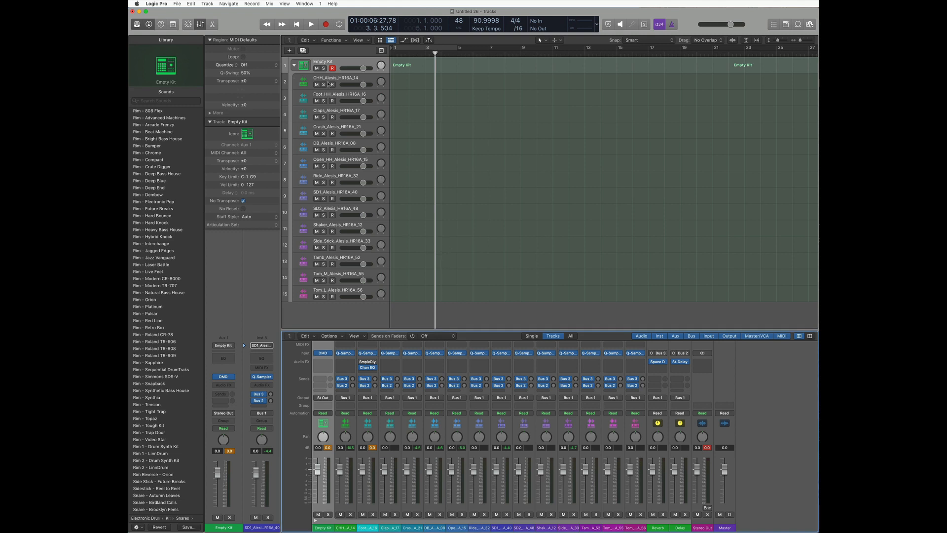
pyautogui.click(294, 65)
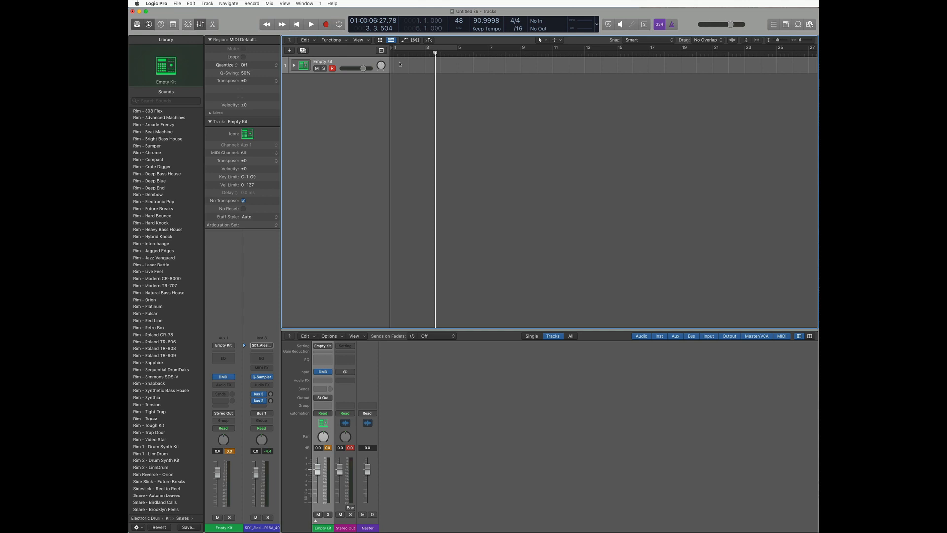
# Step: Create a pattern region at the start of the Empty Kit track and enlarge the Step Sequencer to show all kit rows
pyautogui.rightClick(400, 64)
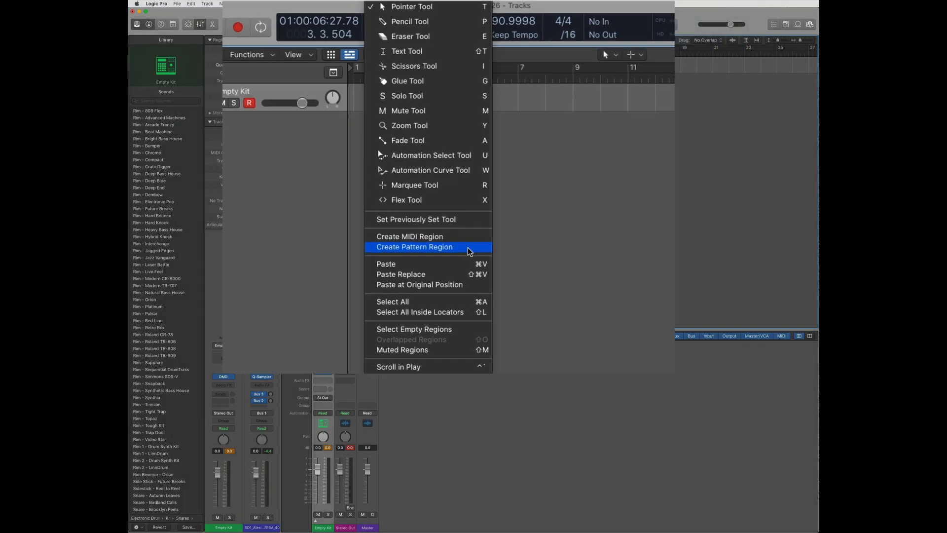
pyautogui.click(467, 248)
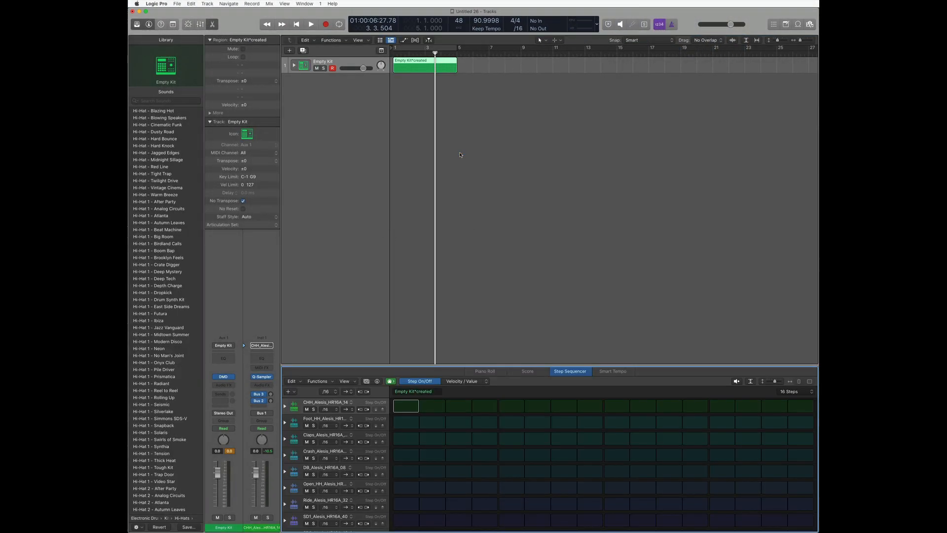
pyautogui.click(482, 344)
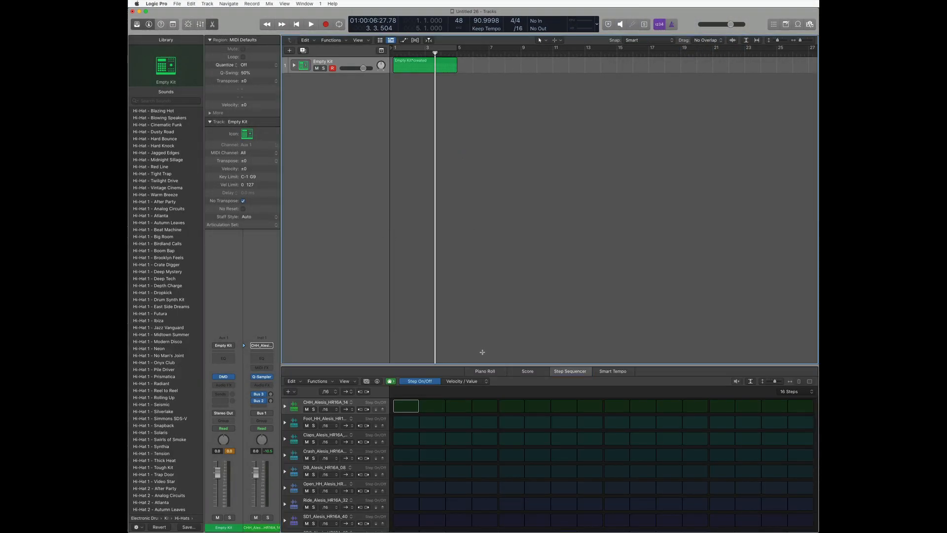
pyautogui.moveTo(482, 365); pyautogui.dragTo(483, 219)
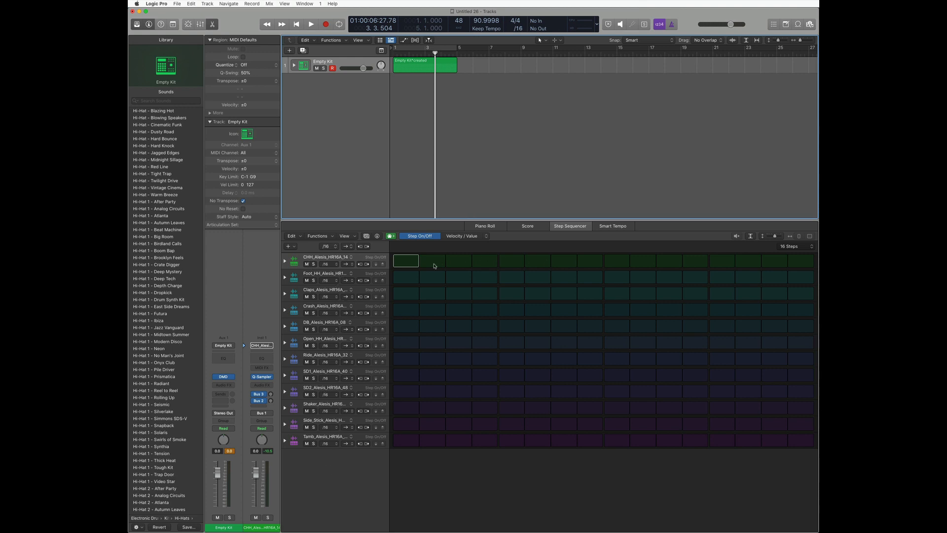
pyautogui.click(408, 261)
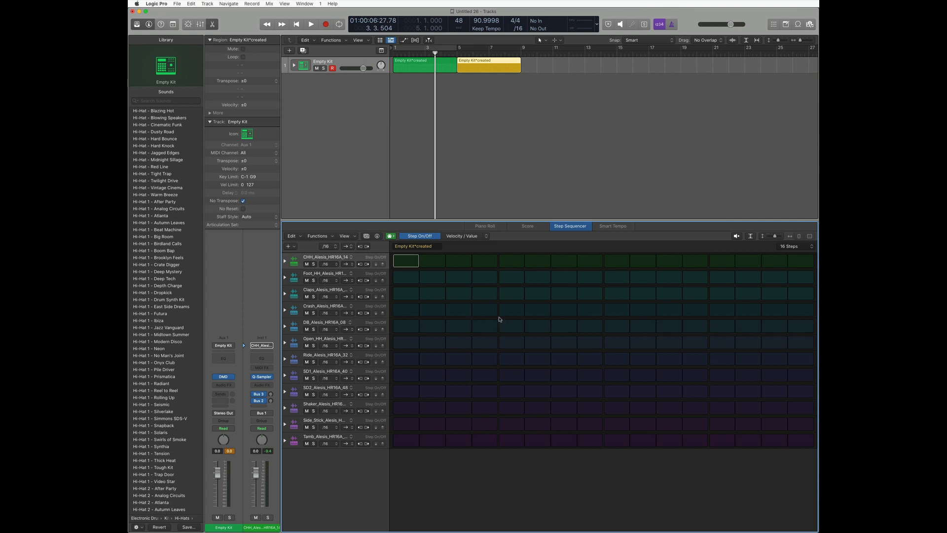
# Step: Add DB_Alesis_HR16A_08 kick hits on steps 1, 5, 9 and 13 of the second pattern region
pyautogui.click(318, 323)
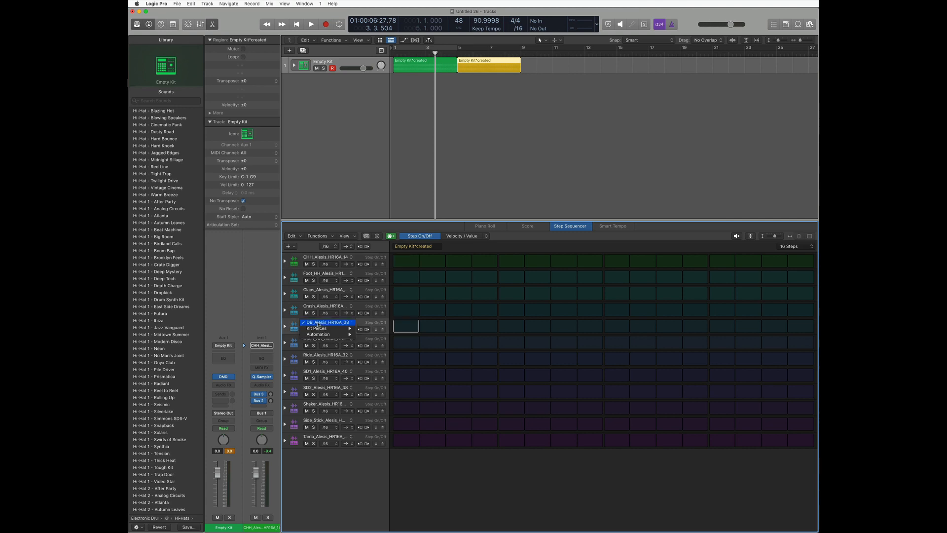
pyautogui.click(300, 324)
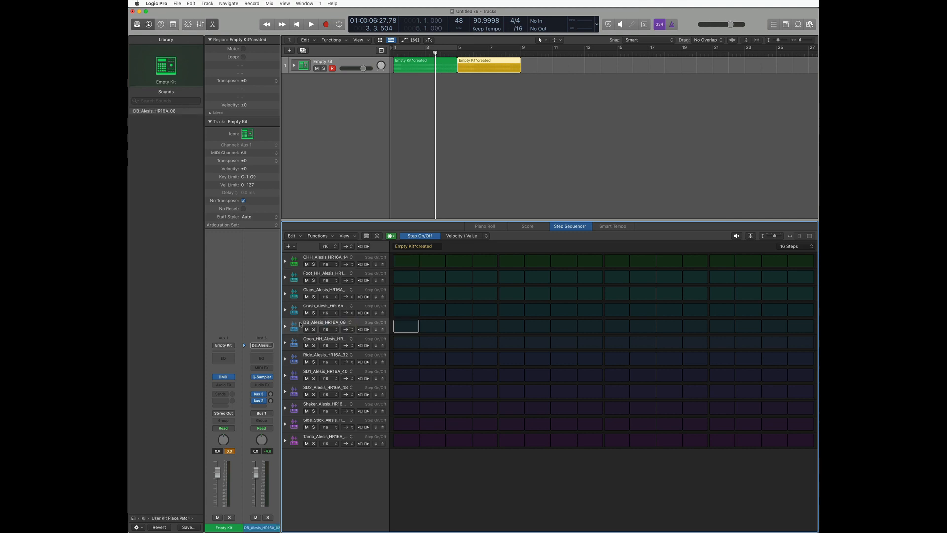
pyautogui.click(404, 330)
pyautogui.click(511, 328)
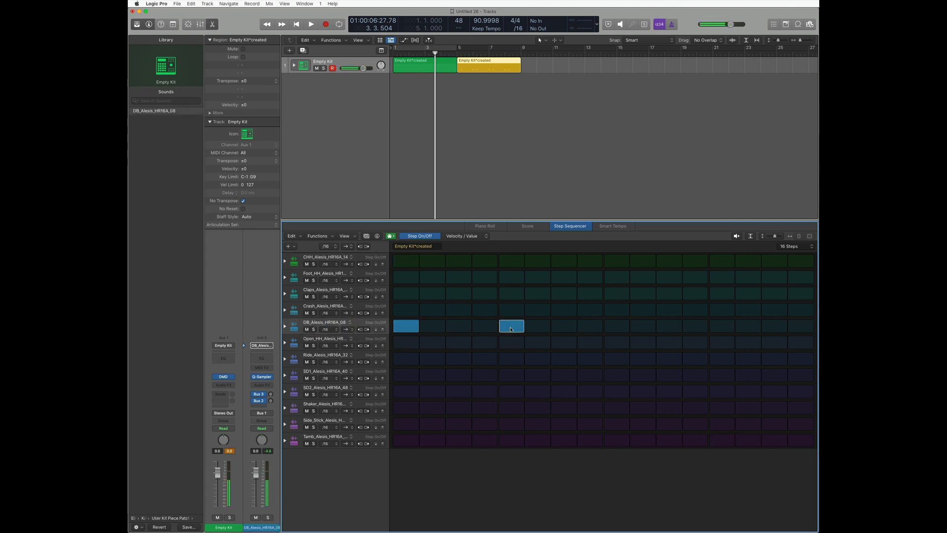
pyautogui.click(624, 330)
pyautogui.click(716, 328)
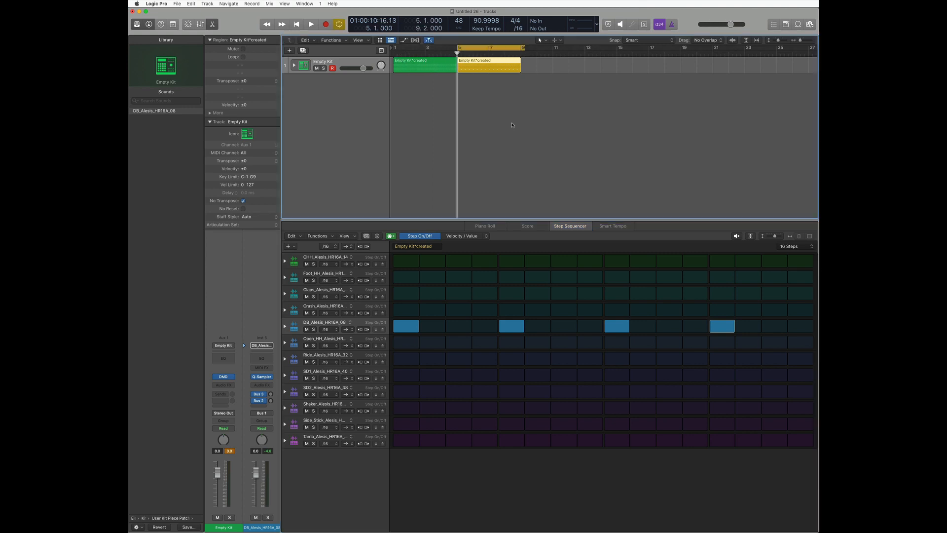
# Step: Play the looped second pattern region and reselect it to show its steps during playback
pyautogui.click(513, 124)
pyautogui.press('space')
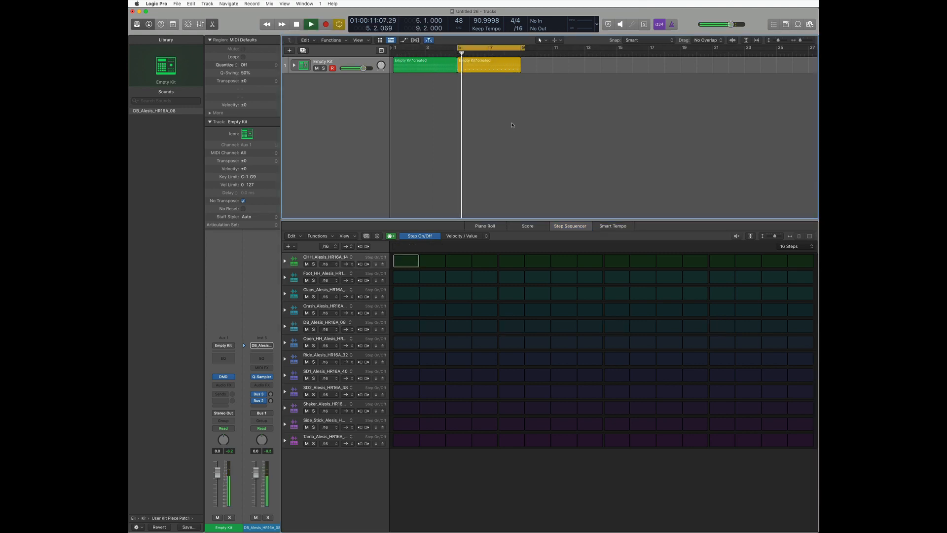
pyautogui.click(484, 64)
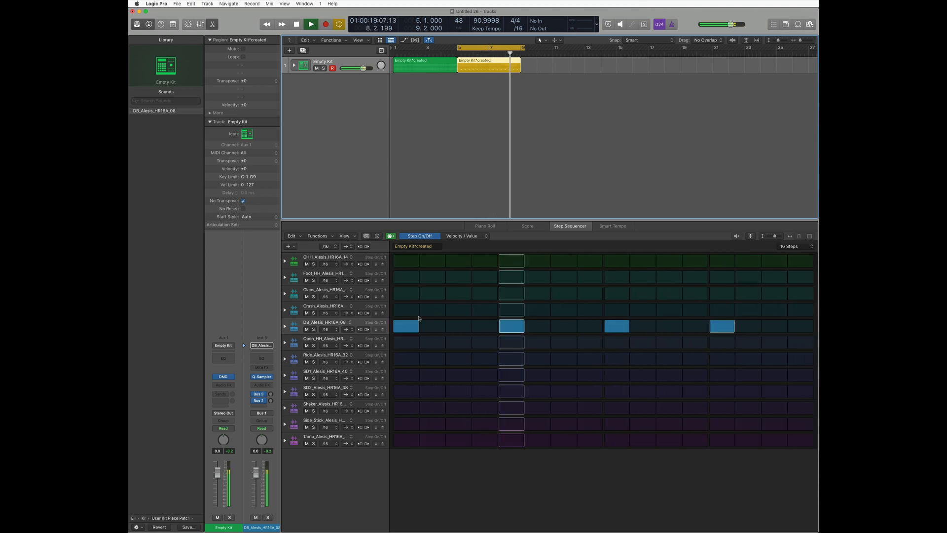
pyautogui.click(478, 95)
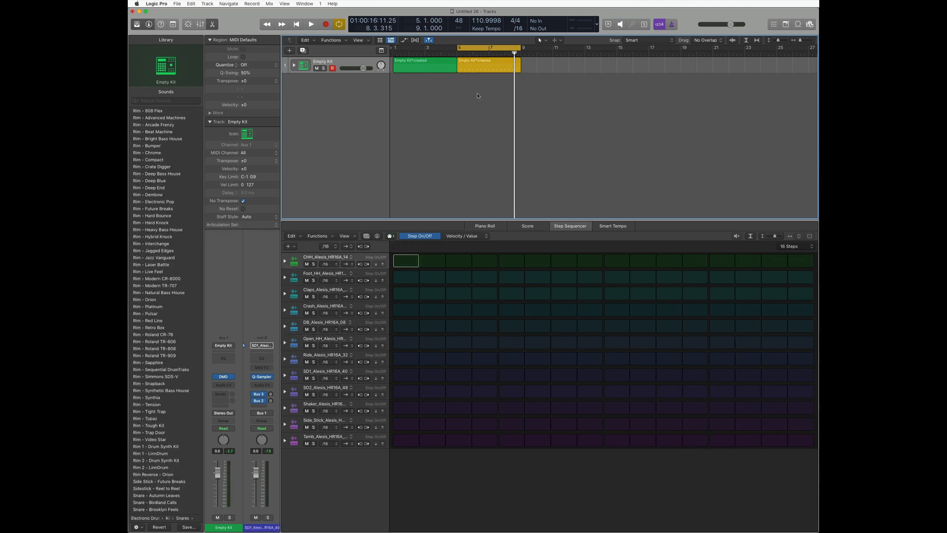
pyautogui.click(487, 62)
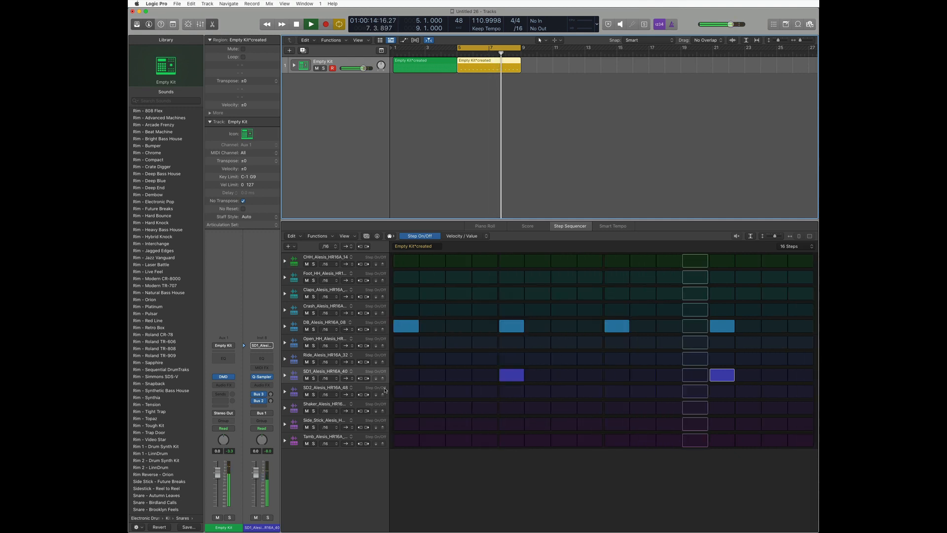
# Step: Add closed hi-hat hits on steps 1, 3, 4, 7, 8, 11, 12, 13, 15 and 16 of the CHH_Alesis_HR16A_14 row
pyautogui.click(324, 258)
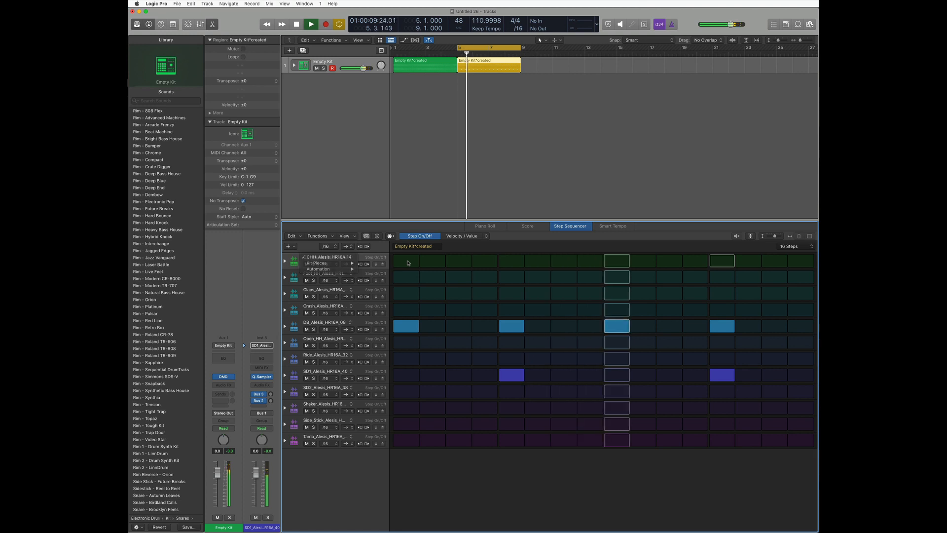
pyautogui.click(327, 257)
pyautogui.click(406, 261)
pyautogui.click(458, 261)
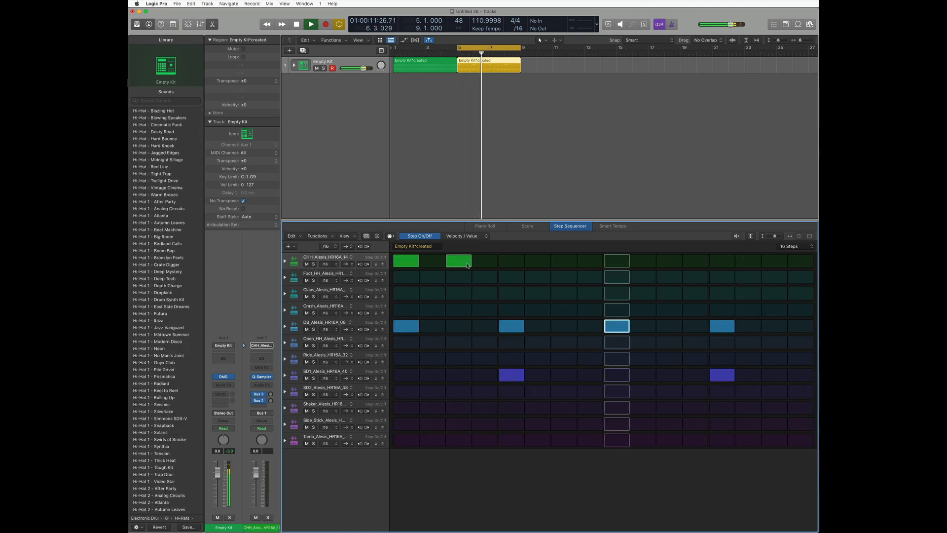
pyautogui.click(484, 261)
pyautogui.click(563, 261)
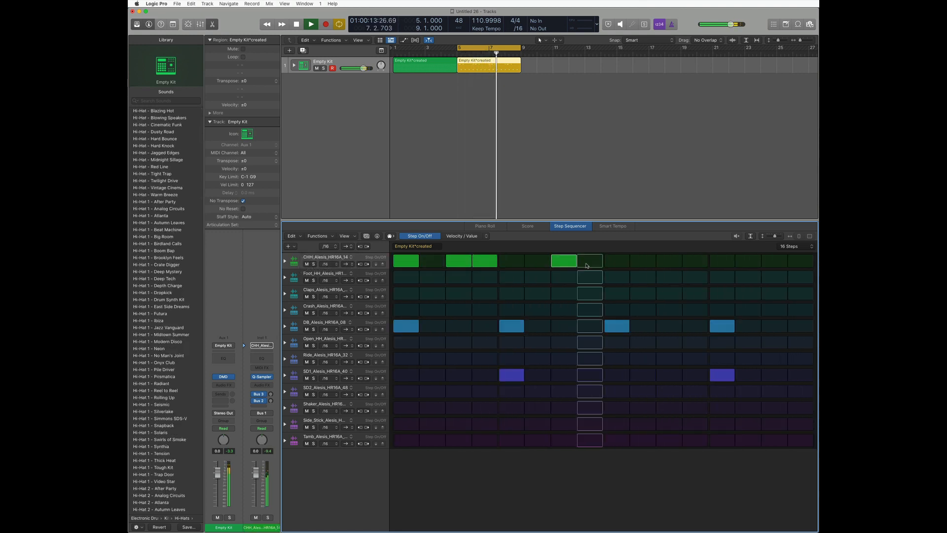
pyautogui.click(589, 262)
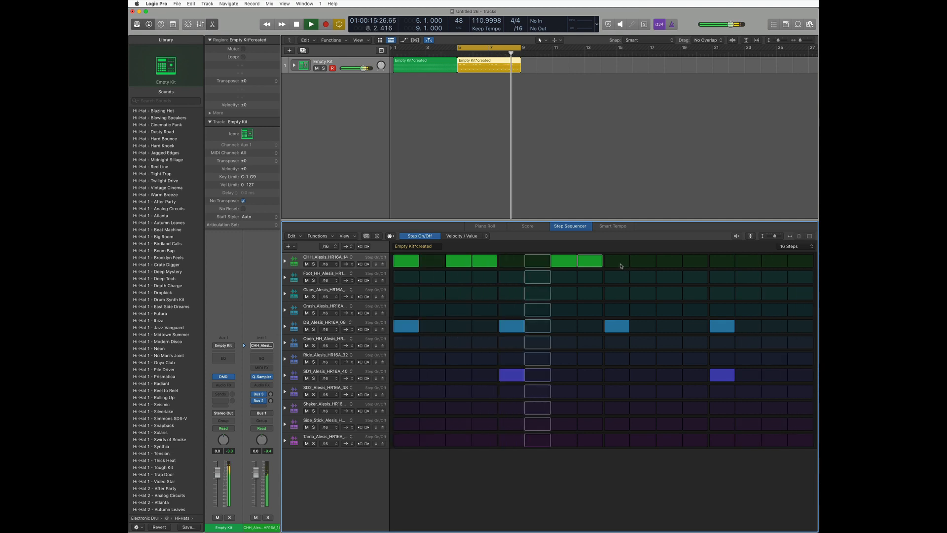
pyautogui.click(668, 263)
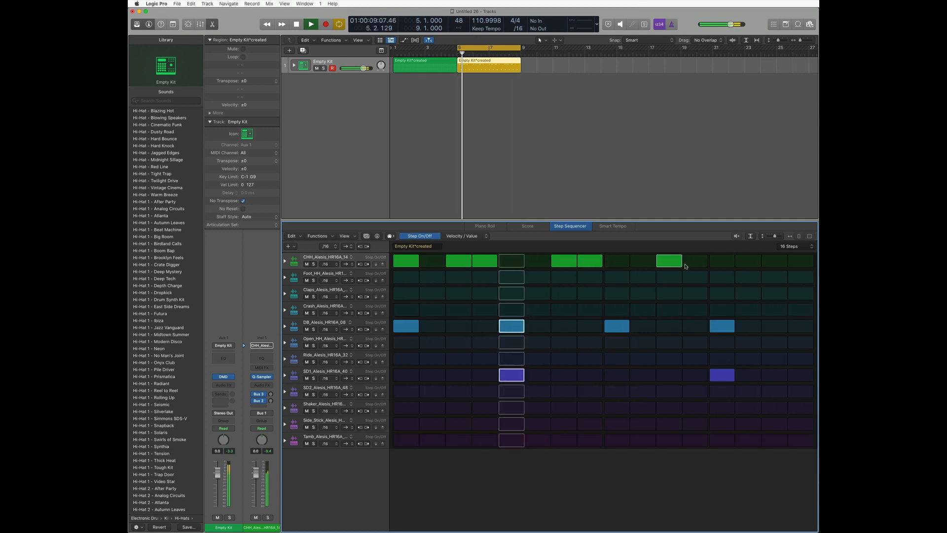
pyautogui.click(695, 263)
pyautogui.click(774, 261)
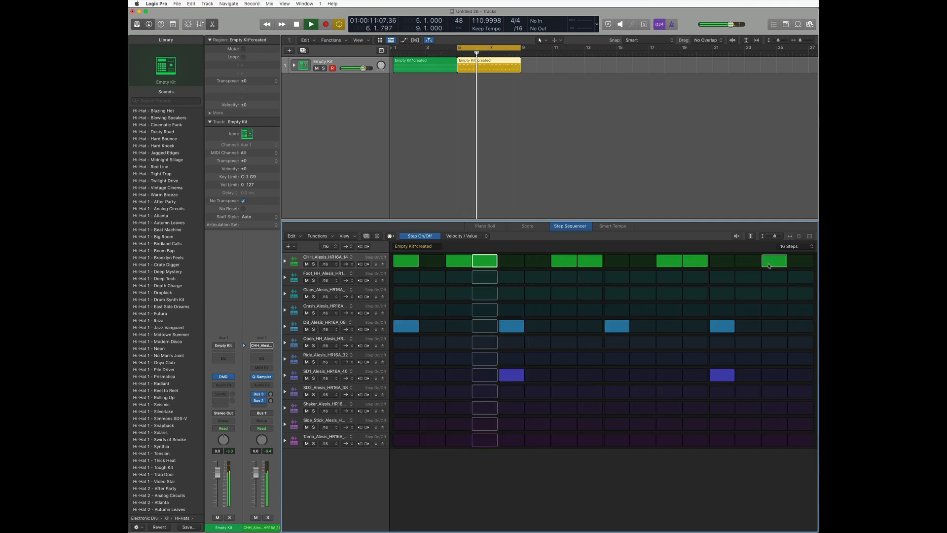
pyautogui.click(799, 264)
pyautogui.click(722, 262)
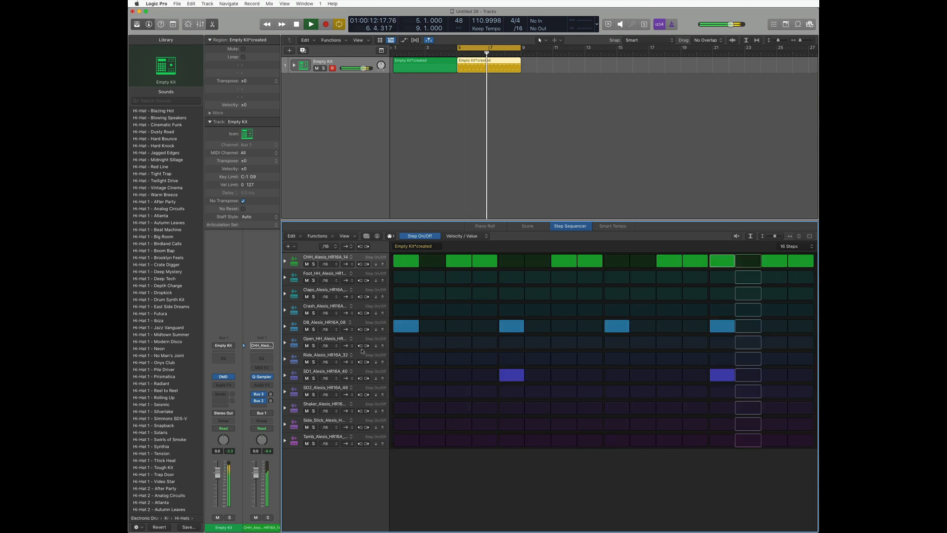
# Step: Add open hi-hat hits on steps 6, 9 and 14 of the Open_HH row
pyautogui.click(620, 345)
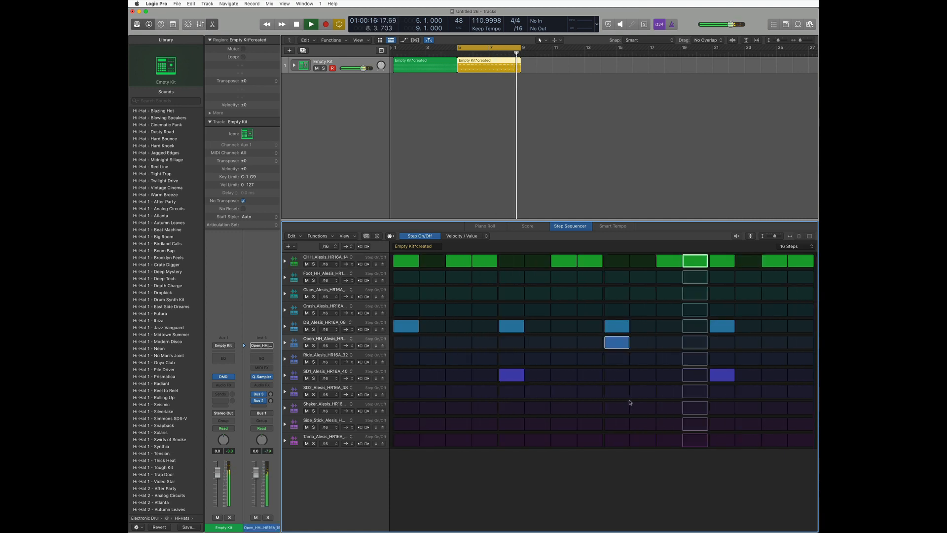
pyautogui.click(537, 342)
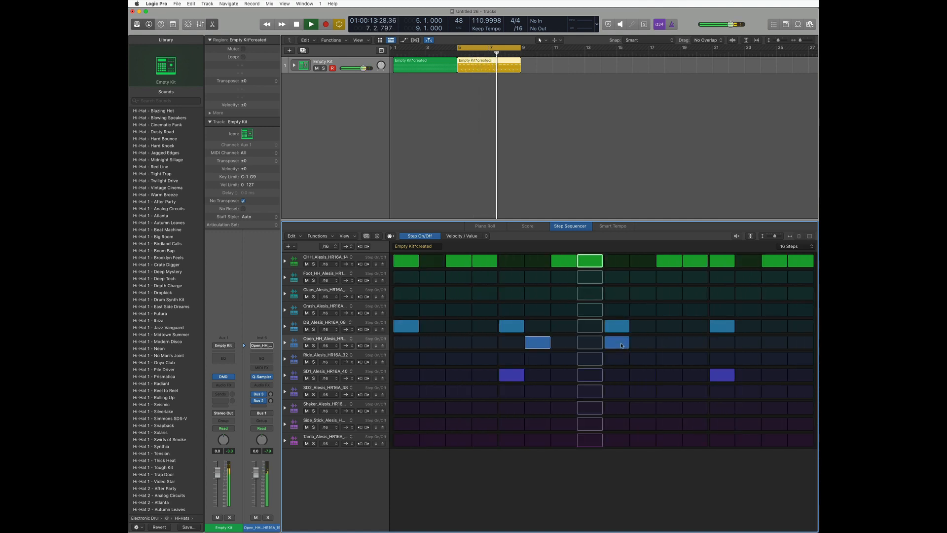
pyautogui.click(753, 347)
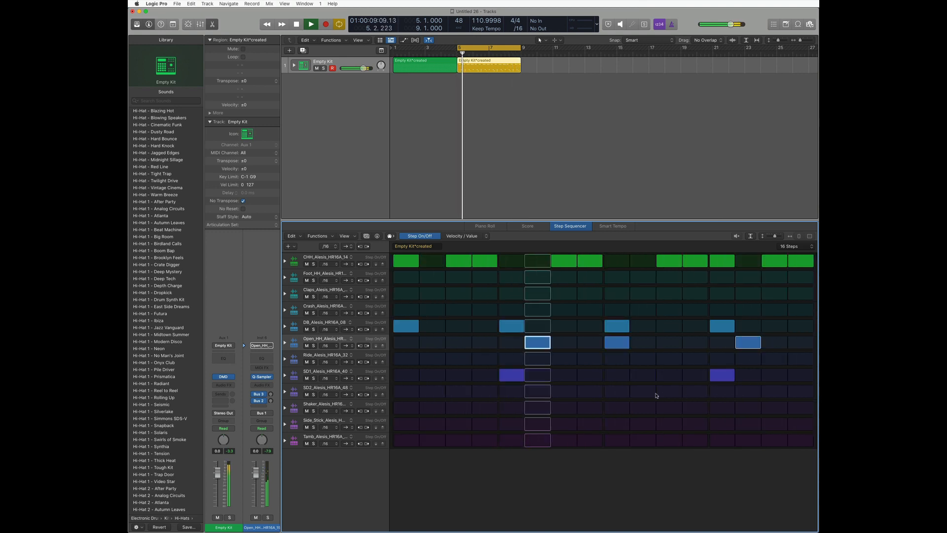
# Step: Add extra kick hits on steps 7, 10 and 16, and lower the velocity of the hits on steps 7 and 16
pyautogui.click(801, 326)
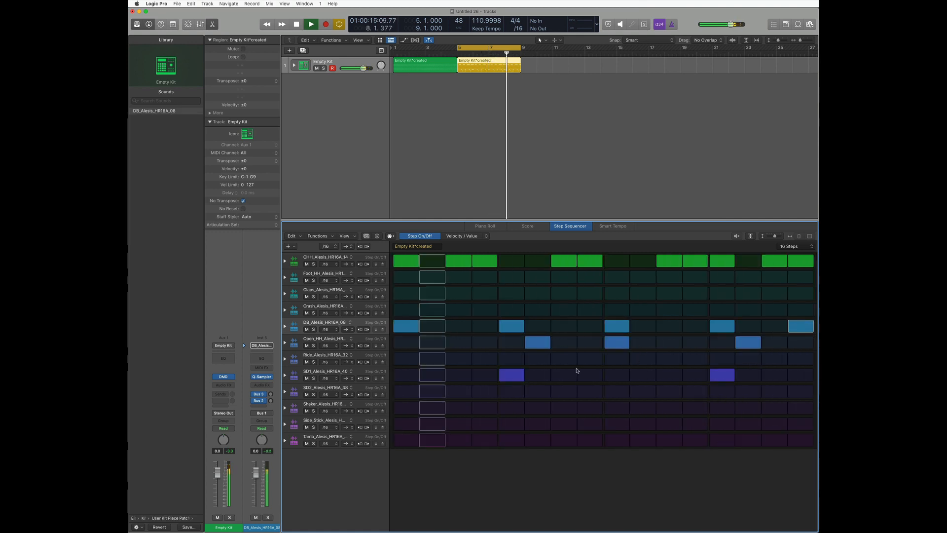
pyautogui.click(566, 328)
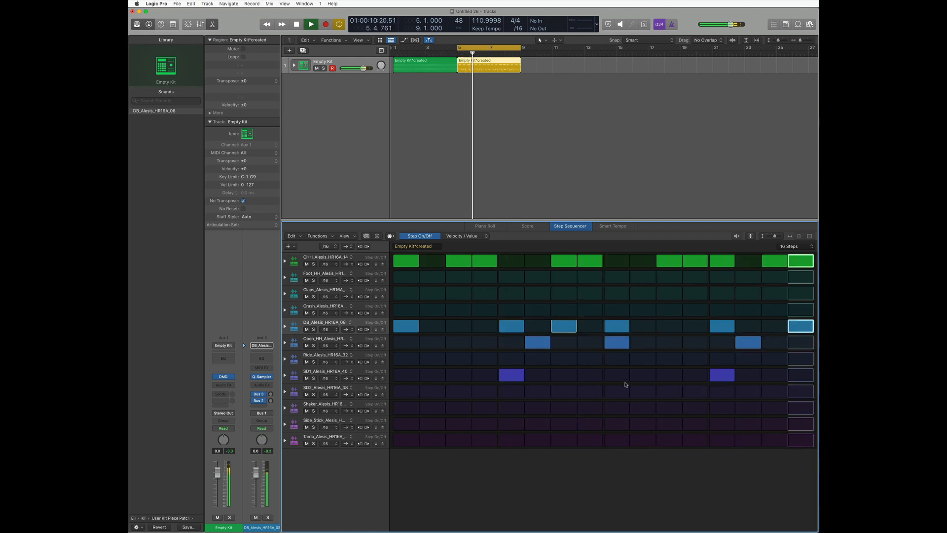
pyautogui.click(645, 327)
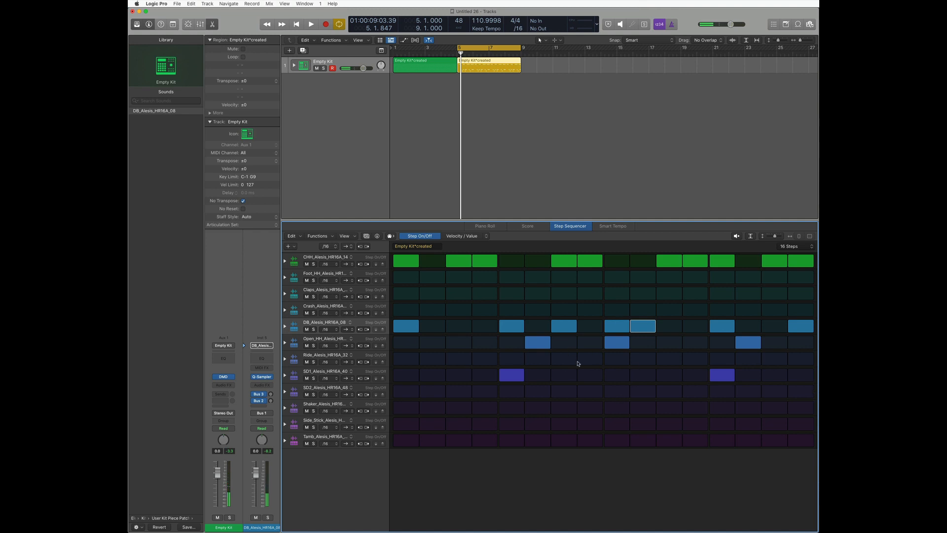
pyautogui.click(285, 326)
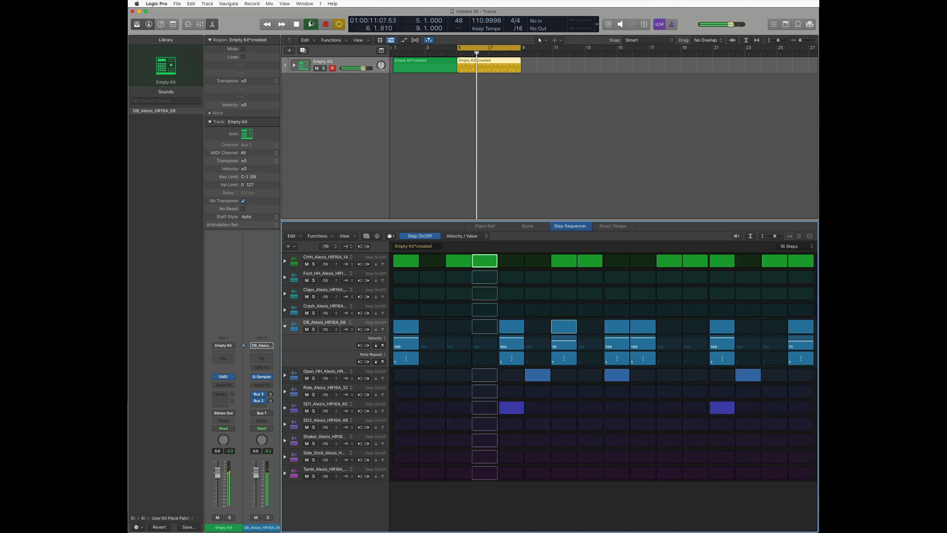
pyautogui.moveTo(804, 344); pyautogui.dragTo(804, 347)
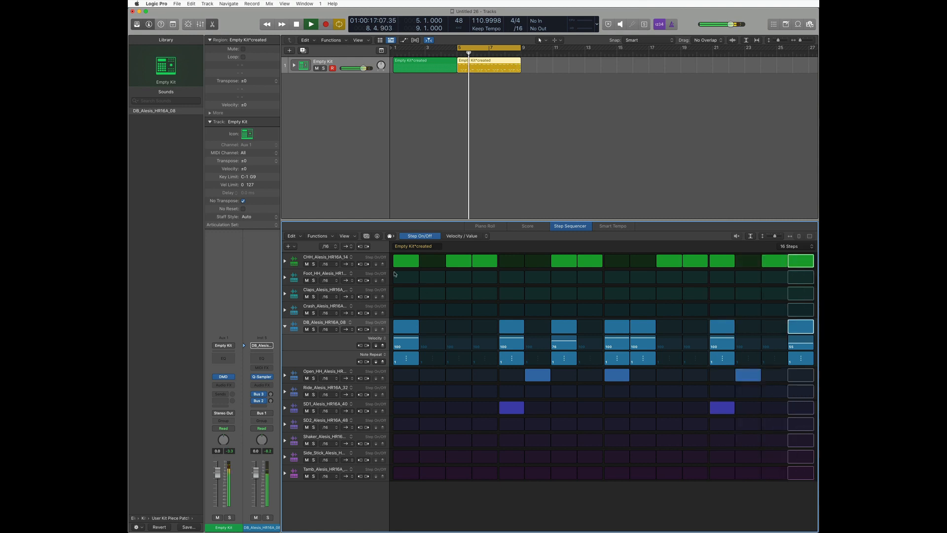
# Step: Expand the closed hi-hat row and lower the velocity of its hits on steps 3, 7, 11, 12 and 16
pyautogui.click(286, 261)
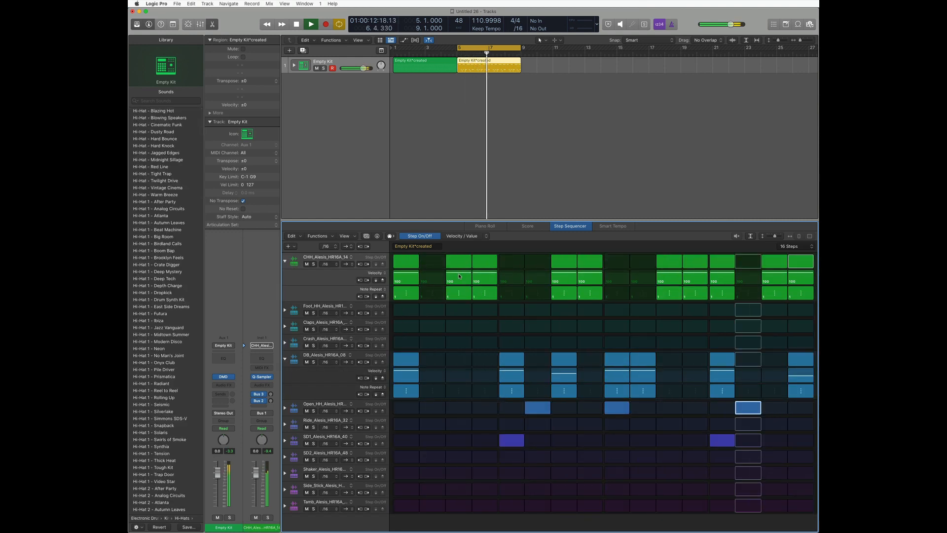
pyautogui.moveTo(458, 275); pyautogui.dragTo(460, 280)
pyautogui.moveTo(569, 275); pyautogui.dragTo(570, 279)
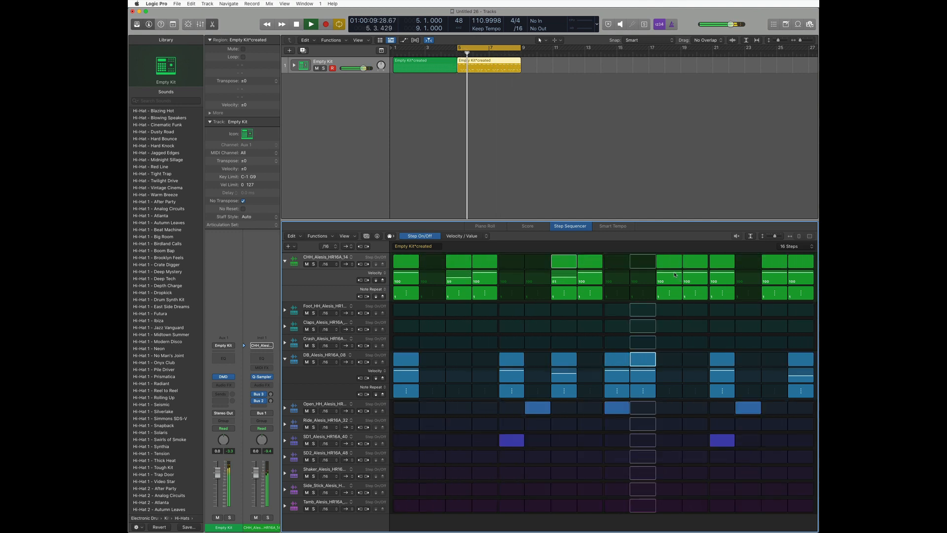
pyautogui.moveTo(678, 278); pyautogui.dragTo(691, 283)
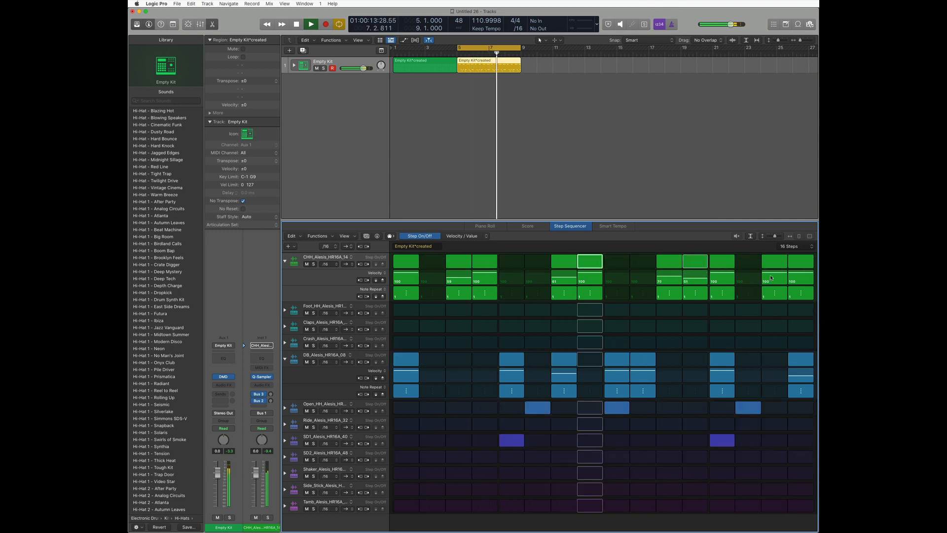
pyautogui.moveTo(797, 276); pyautogui.dragTo(797, 282)
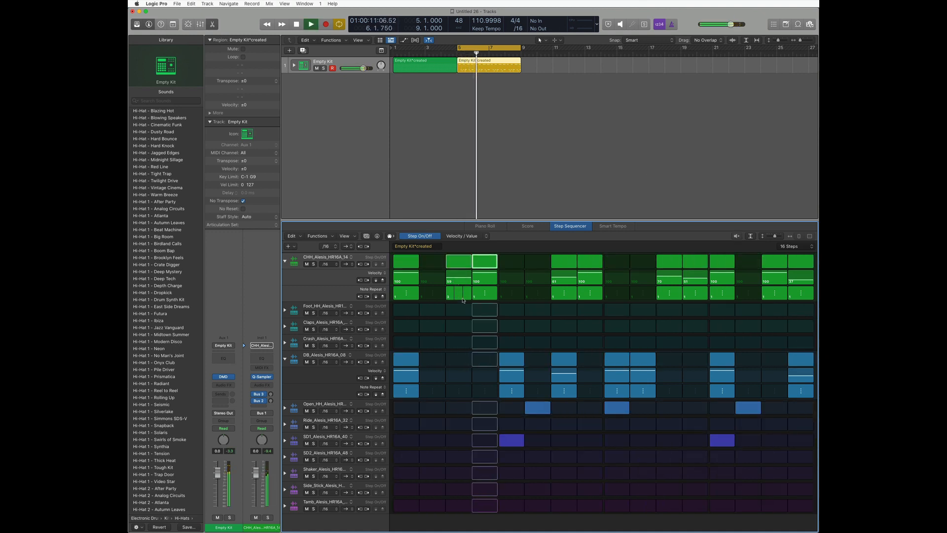
# Step: Soften the closed hi-hat's step 3 hit slightly and set a multiple note repeat on its step 12 hit
pyautogui.moveTo(458, 278); pyautogui.dragTo(458, 281)
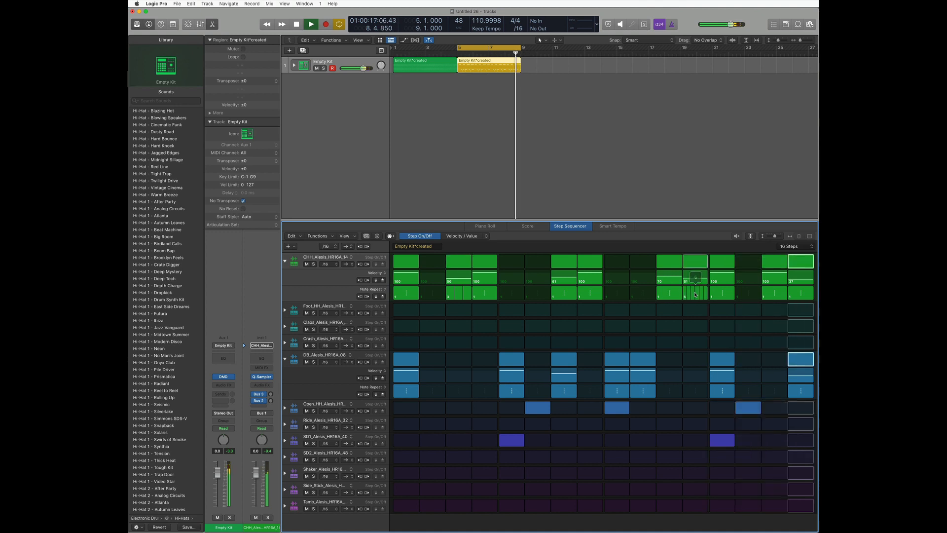
pyautogui.moveTo(695, 294); pyautogui.dragTo(691, 297)
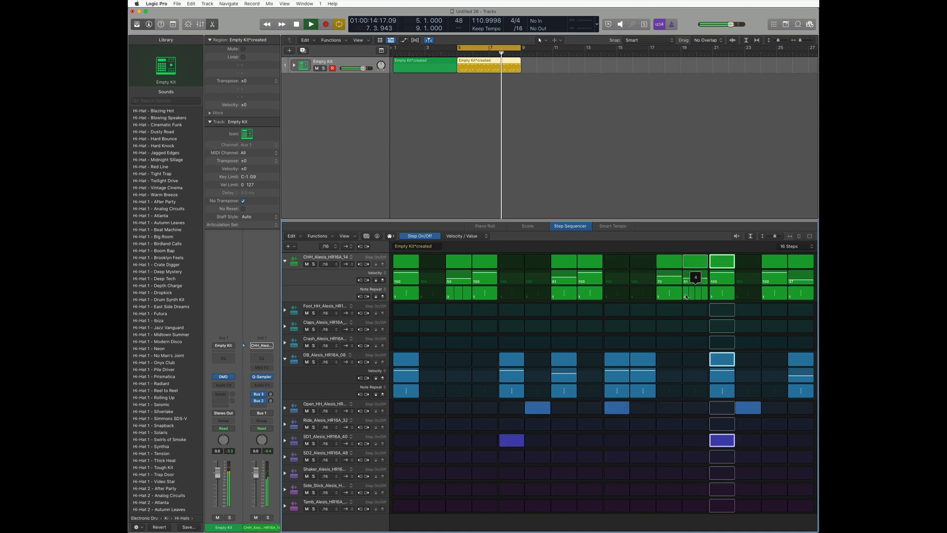
pyautogui.moveTo(688, 296); pyautogui.dragTo(688, 299)
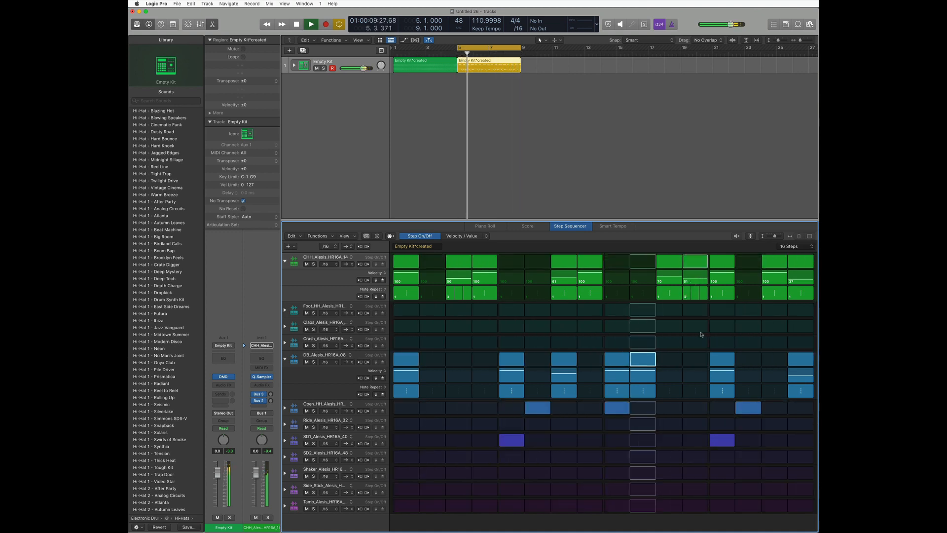
# Step: Stop playback, duplicate the bar 5 pattern region to bar 9, and add an SD2 hit on step 13 of the copy
pyautogui.press('space')
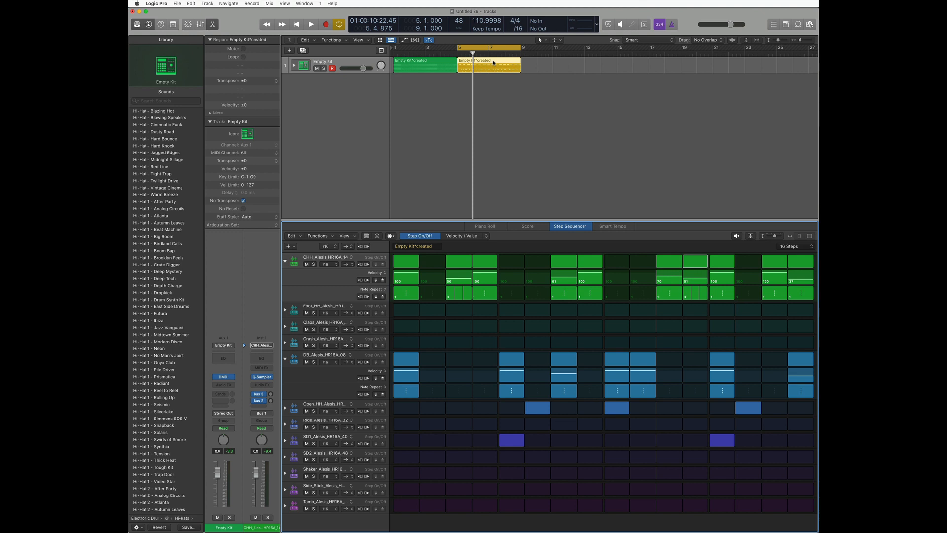
pyautogui.moveTo(494, 63); pyautogui.dragTo(560, 68)
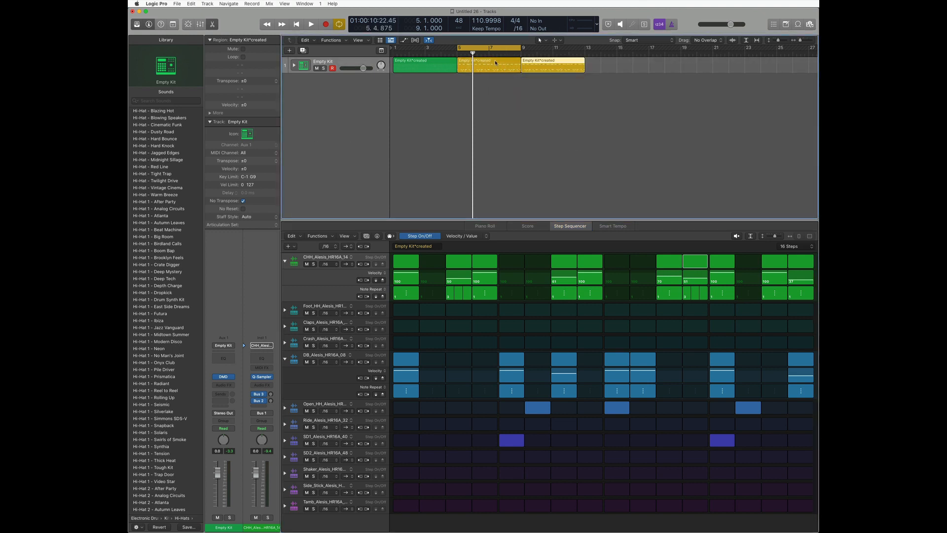
pyautogui.click(545, 61)
pyautogui.click(721, 455)
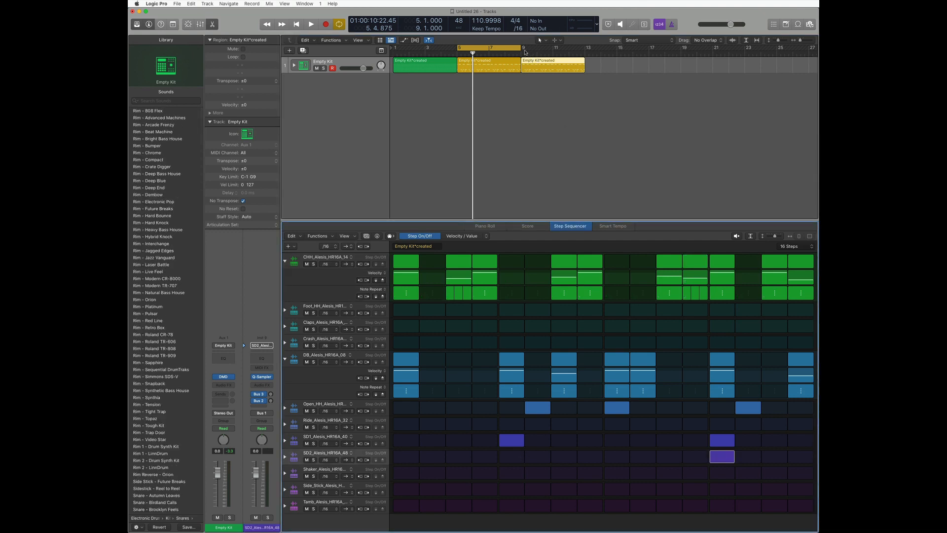
# Step: Extend the cycle range to bar 13 and play the bar 5 and bar 9 patterns, viewing each region in turn
pyautogui.moveTo(526, 52); pyautogui.dragTo(583, 71)
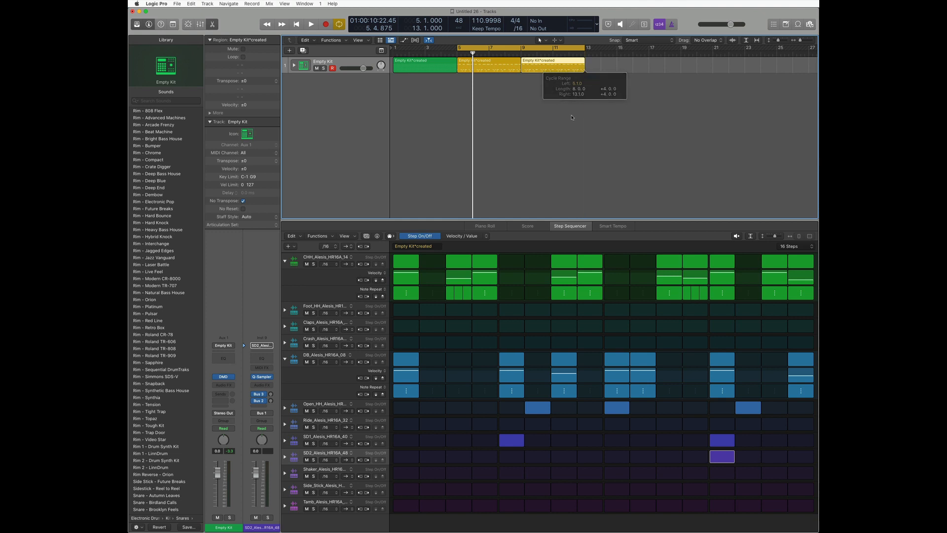
pyautogui.click(597, 119)
pyautogui.click(504, 63)
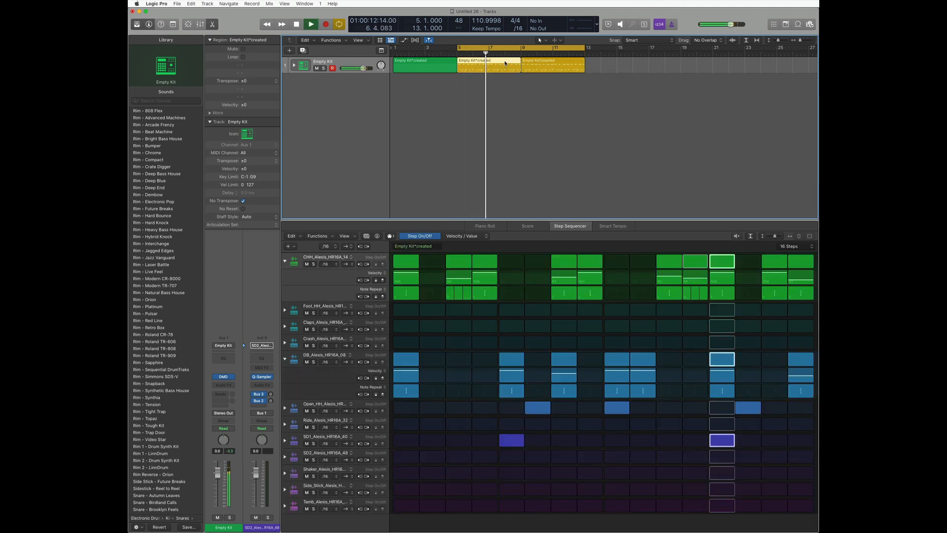
pyautogui.click(532, 63)
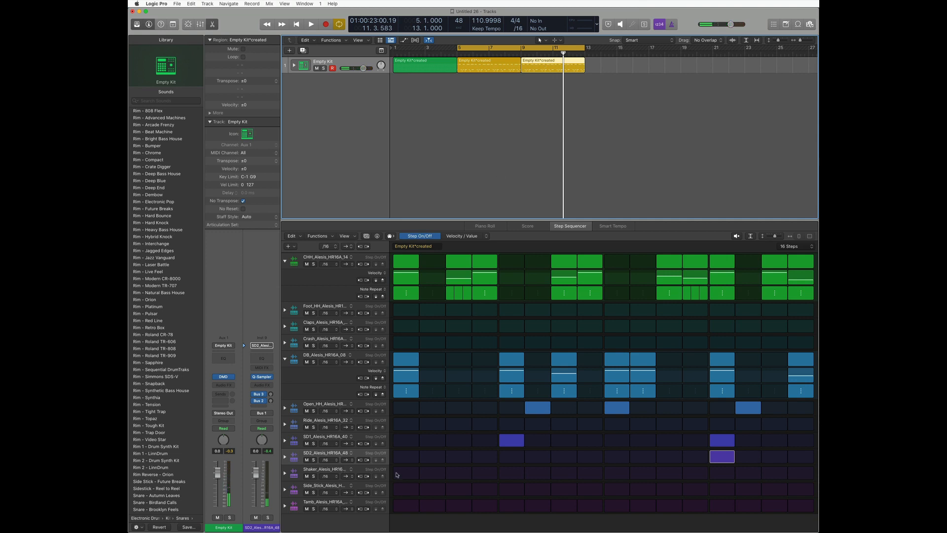
# Step: Fill all 16 steps of the Shaker row and shorten the cycle range to bars 9 to 13
pyautogui.moveTo(399, 475); pyautogui.dragTo(451, 478)
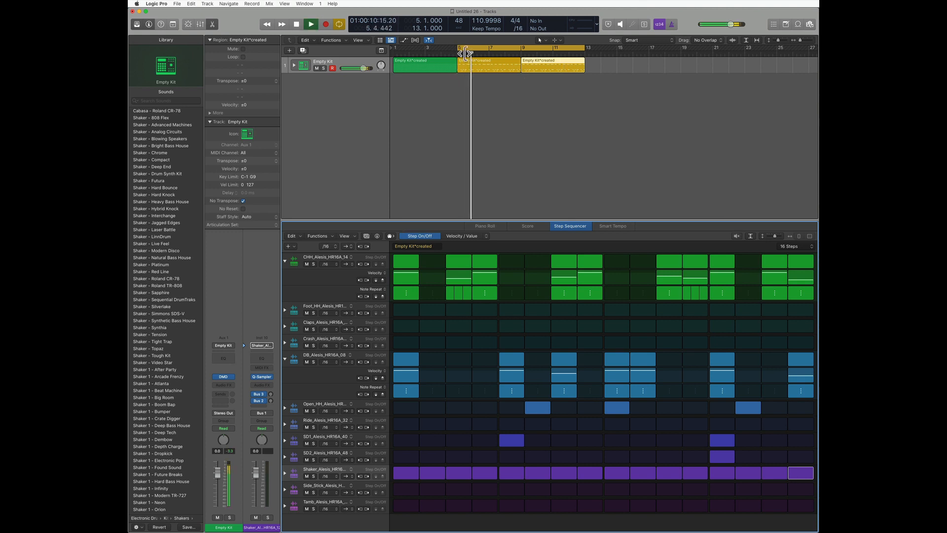
pyautogui.moveTo(465, 52); pyautogui.dragTo(521, 81)
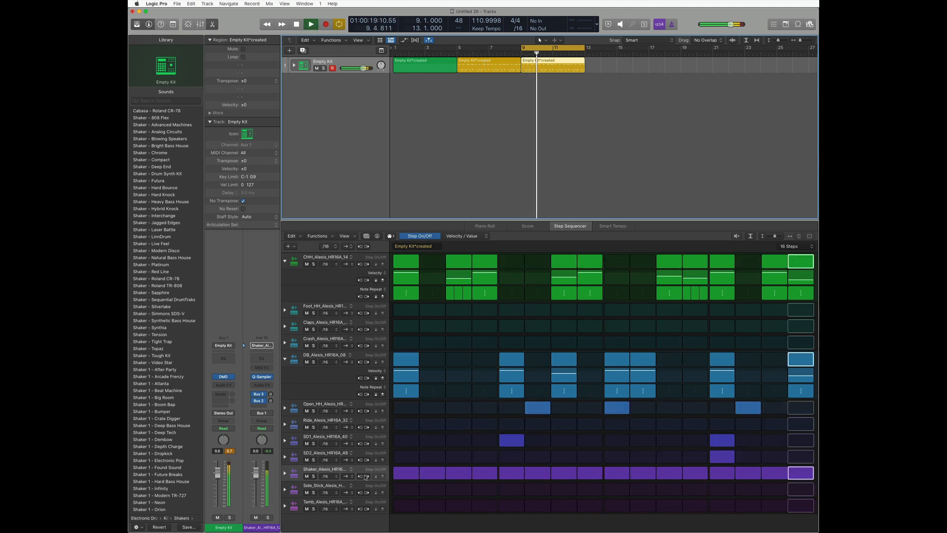
# Step: Expand the Shaker row and the Empty Kit track stack, and lower the Shaker track's volume to -5.7 dB
pyautogui.click(285, 474)
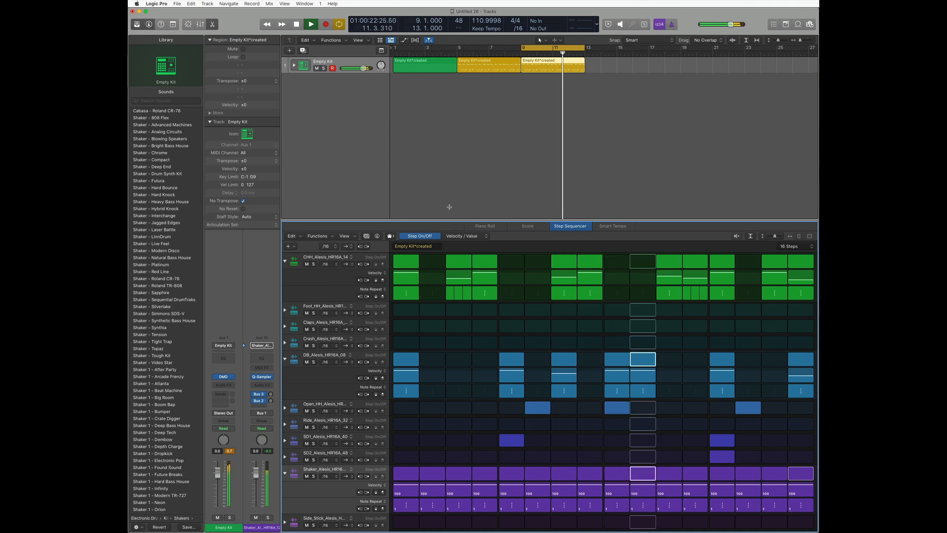
pyautogui.click(294, 65)
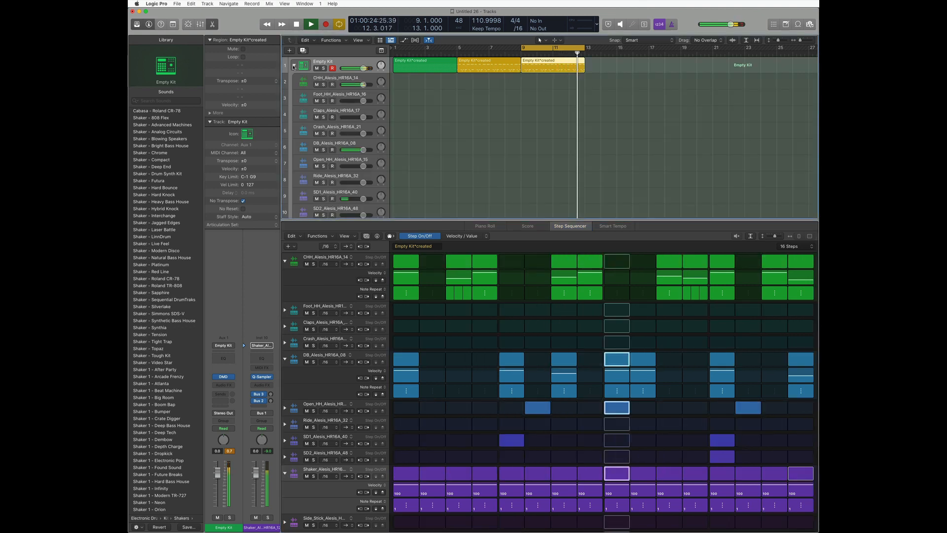
pyautogui.scroll(-5, 376, 163)
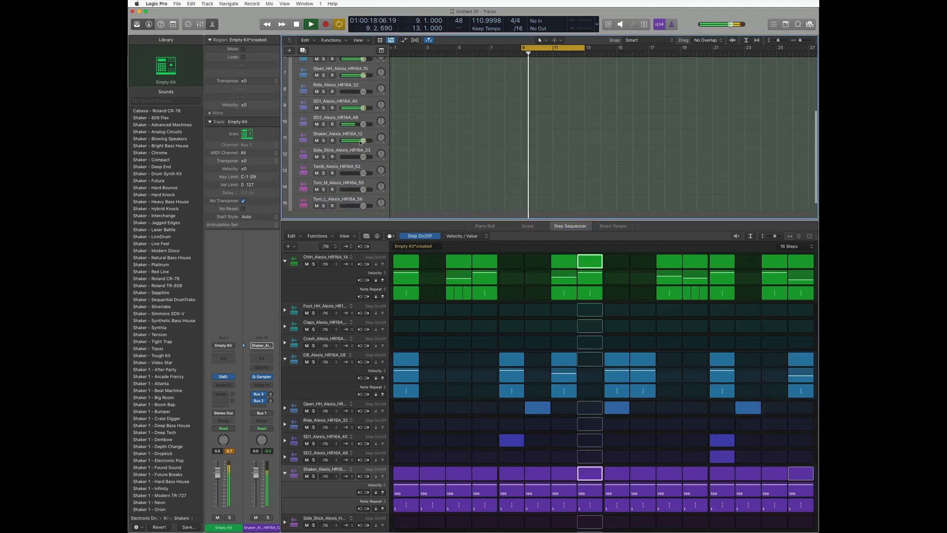
pyautogui.moveTo(363, 141); pyautogui.dragTo(356, 140)
pyautogui.moveTo(356, 141); pyautogui.dragTo(357, 141)
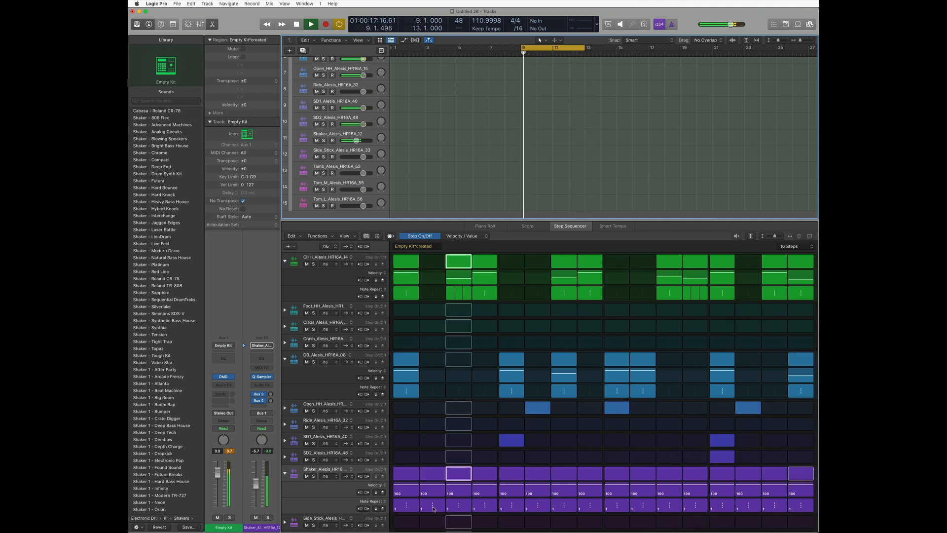
# Step: Set the Shaker's step 2 to two note repeats and velocity 62, and give steps 7 and 8 multiple repeats with lower velocities
pyautogui.moveTo(433, 508); pyautogui.dragTo(434, 503)
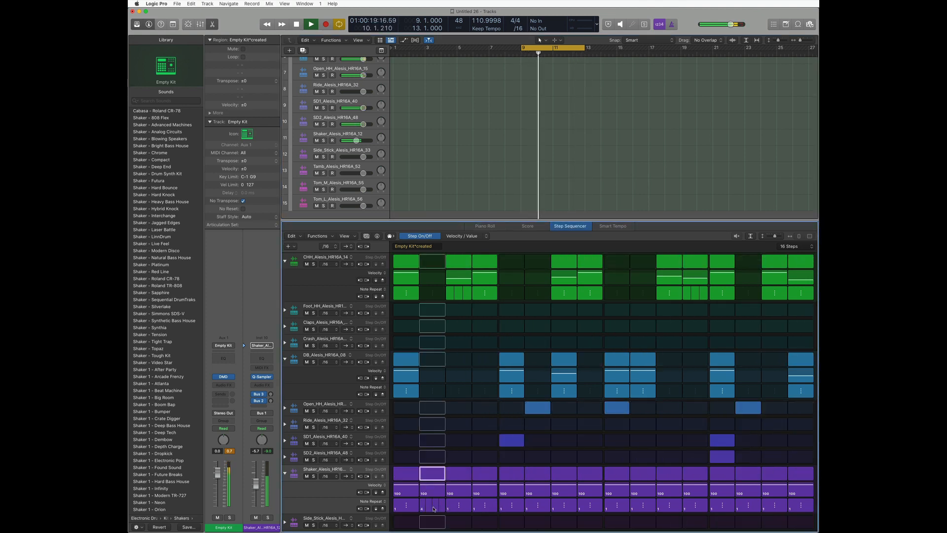
pyautogui.moveTo(432, 508); pyautogui.dragTo(422, 522)
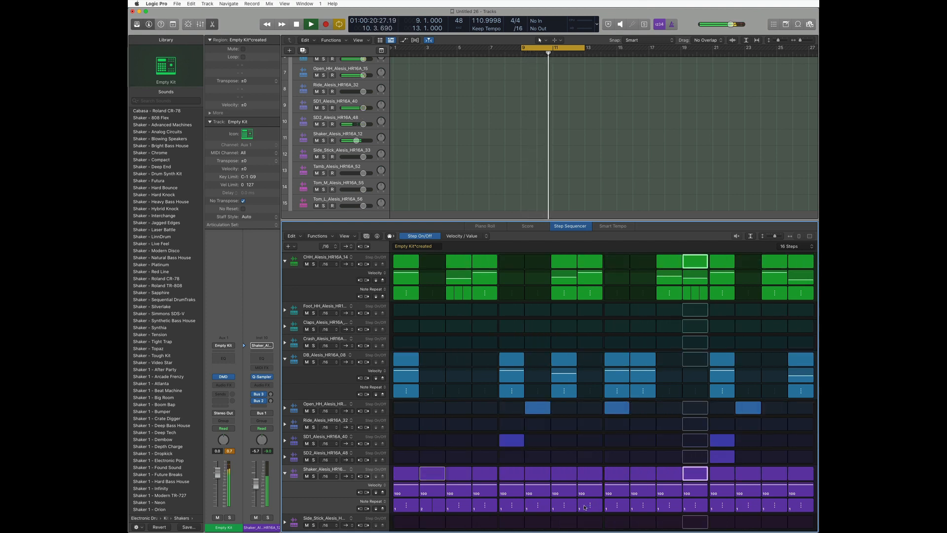
pyautogui.moveTo(588, 508)
pyautogui.mouseDown()
pyautogui.moveTo(576, 510)
pyautogui.moveTo(595, 510)
pyautogui.mouseUp()
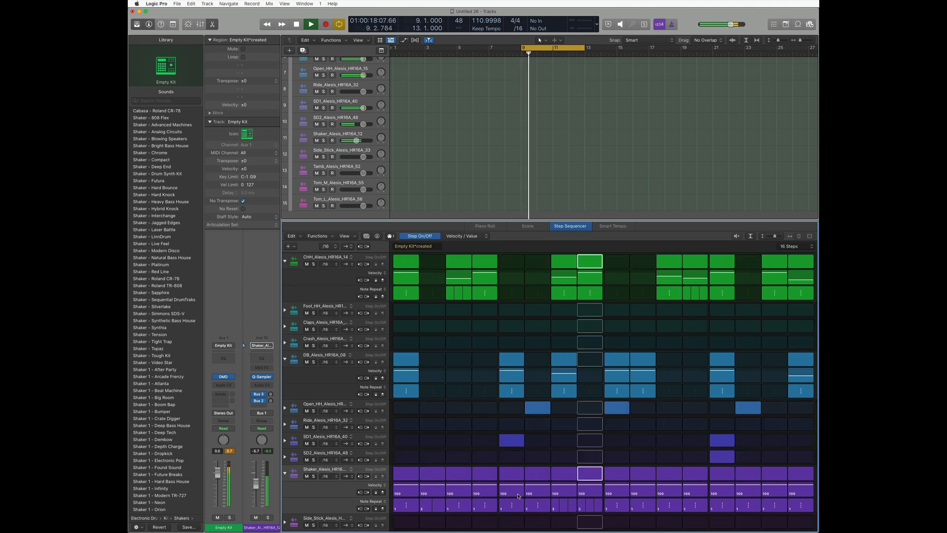
pyautogui.moveTo(566, 488); pyautogui.dragTo(586, 492)
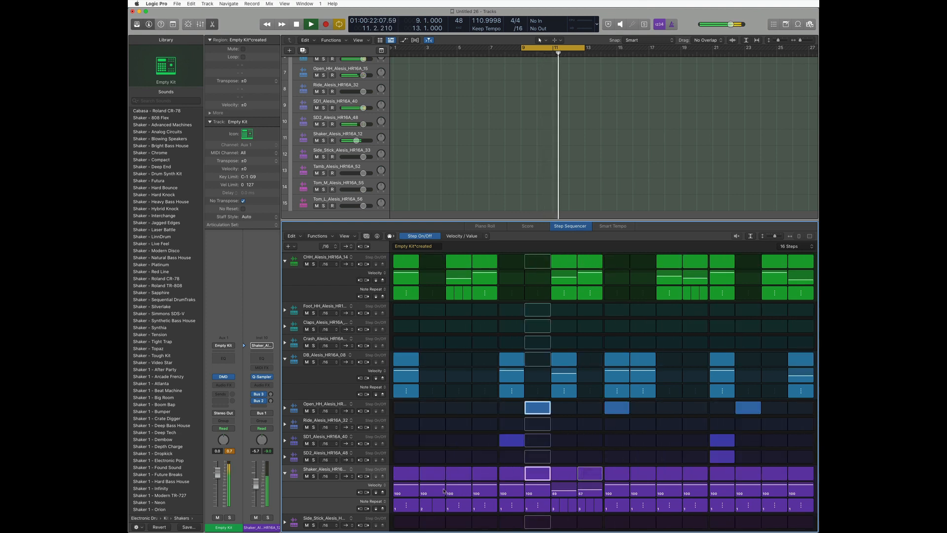
pyautogui.moveTo(432, 488); pyautogui.dragTo(432, 490)
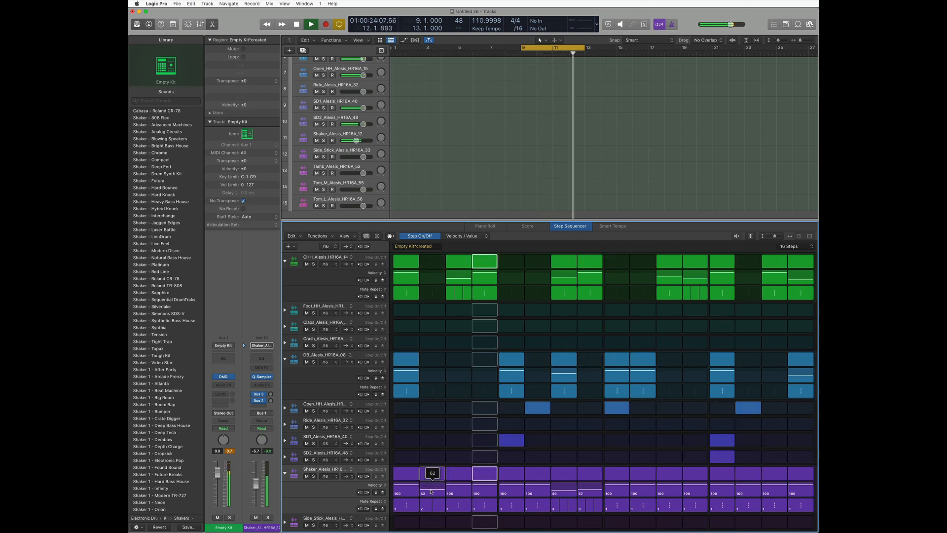
# Step: Stop playback and collapse the Empty Kit track stack
pyautogui.click(510, 154)
pyautogui.press('space')
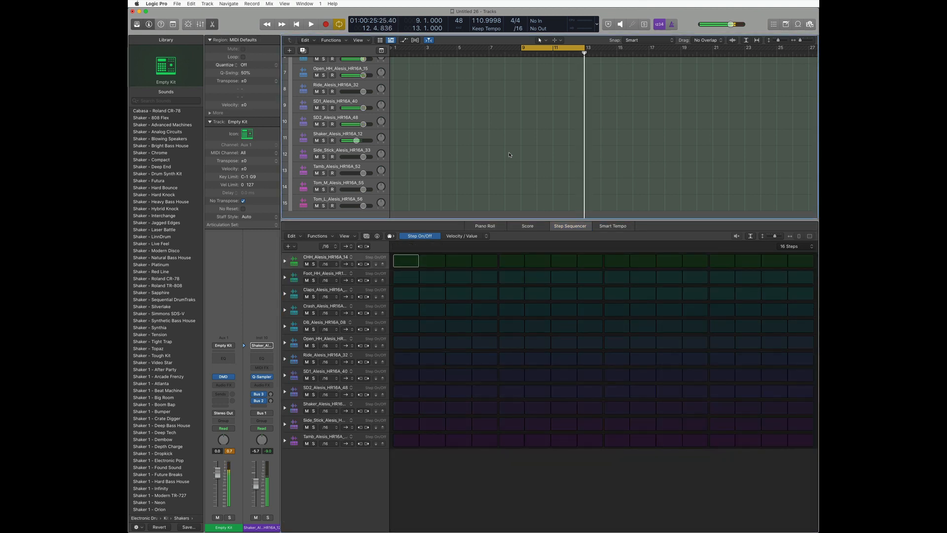
pyautogui.scroll(5, 515, 119)
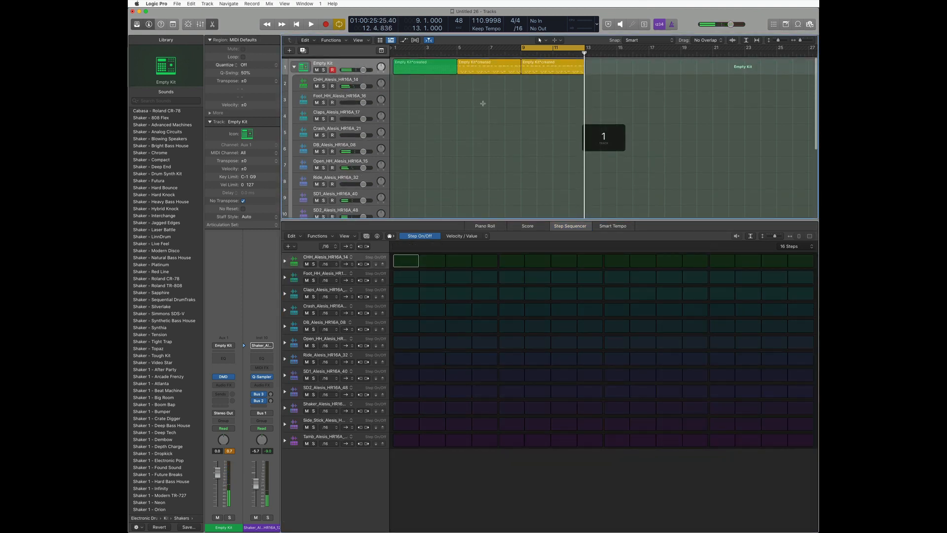
pyautogui.click(295, 66)
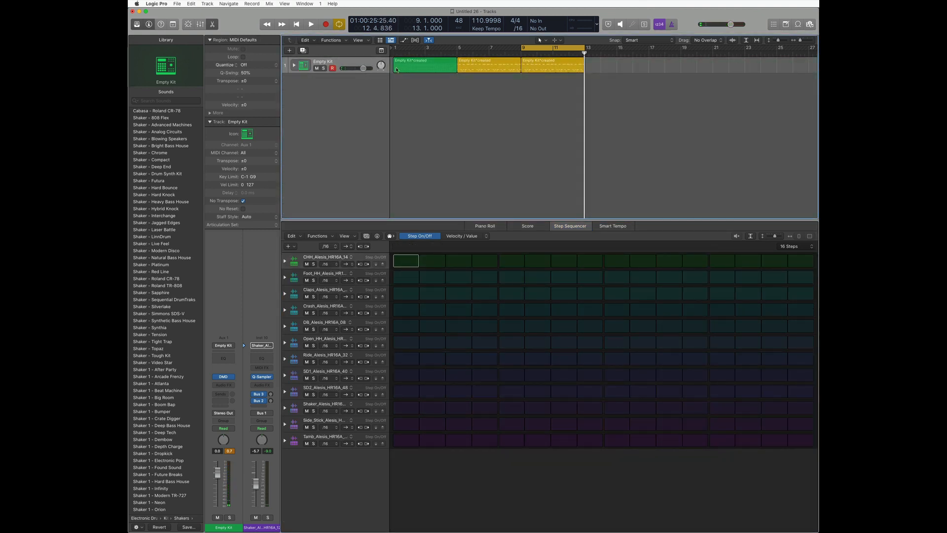
# Step: Duplicate the bar 9 pattern region to bar 13 and move the cycle range to bars 13 to 17
pyautogui.click(474, 64)
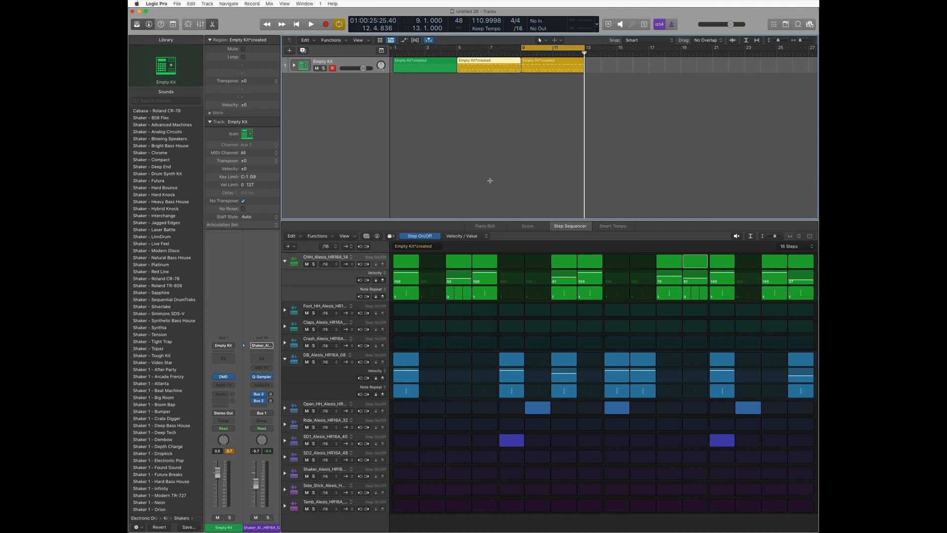
pyautogui.click(555, 63)
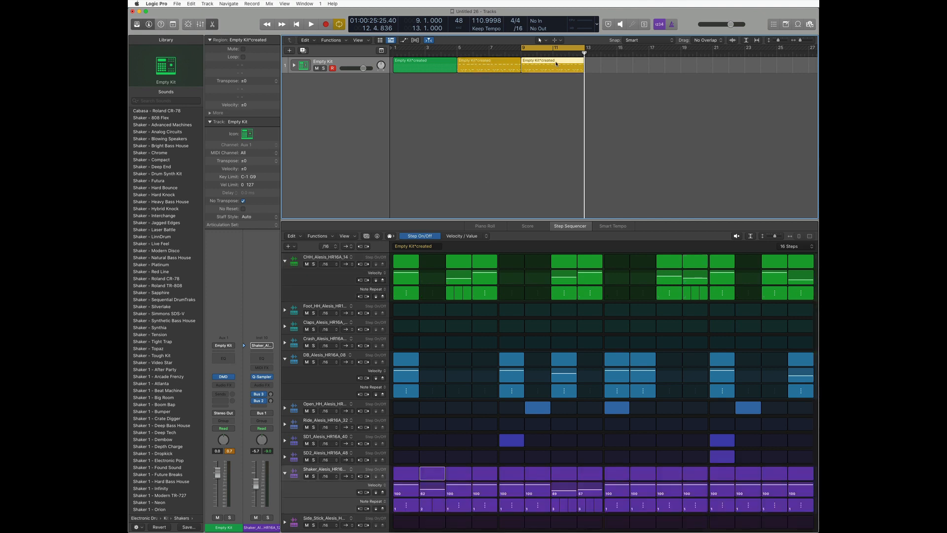
pyautogui.moveTo(556, 63); pyautogui.dragTo(622, 69)
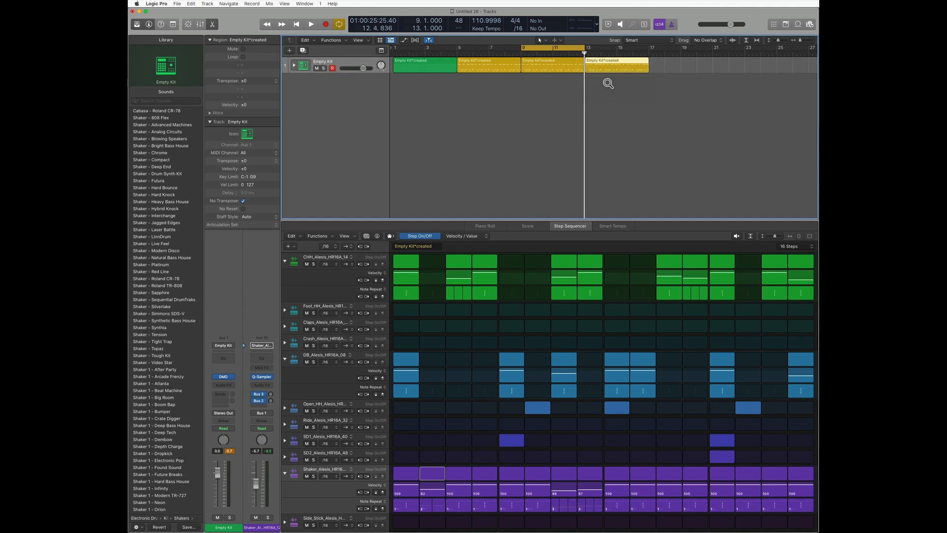
pyautogui.moveTo(567, 49); pyautogui.dragTo(632, 55)
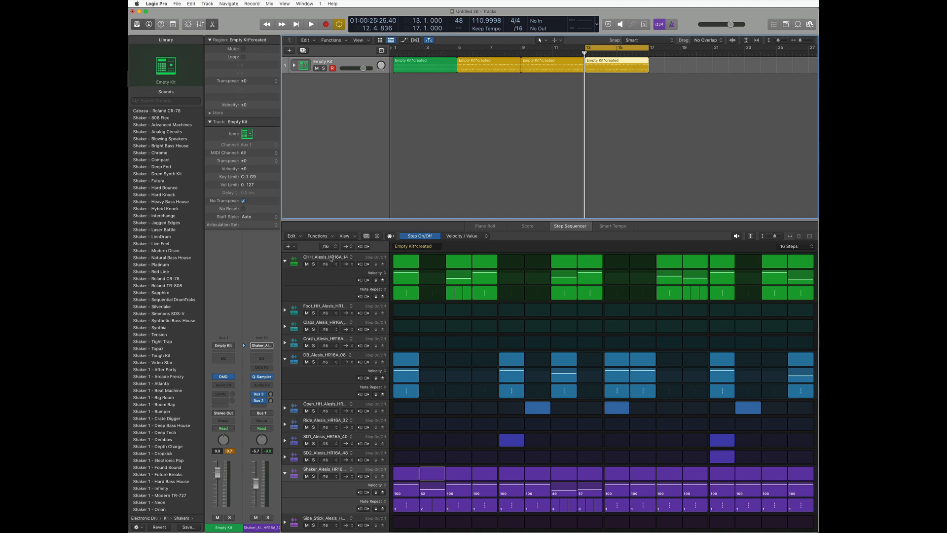
# Step: Select the closed hi-hat row and randomize its Step On/Off values
pyautogui.click(323, 257)
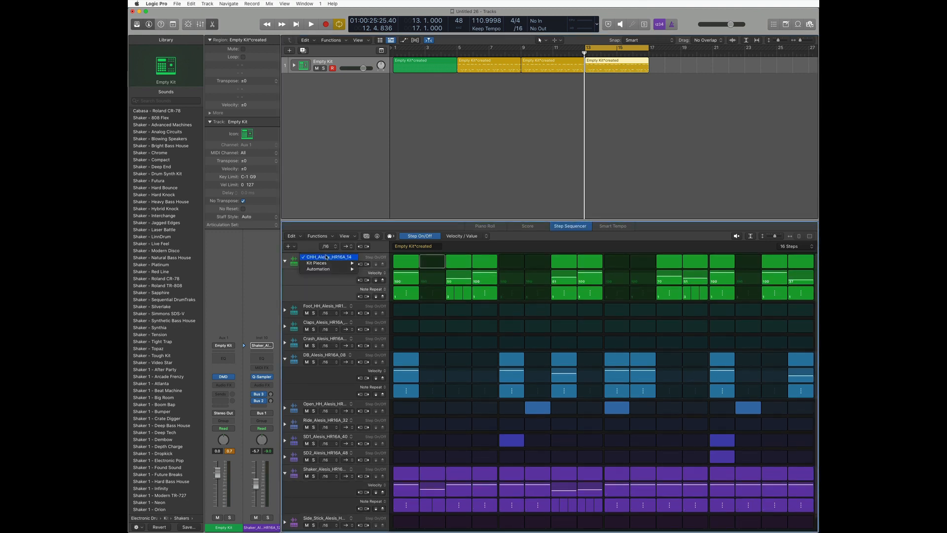
pyautogui.click(292, 260)
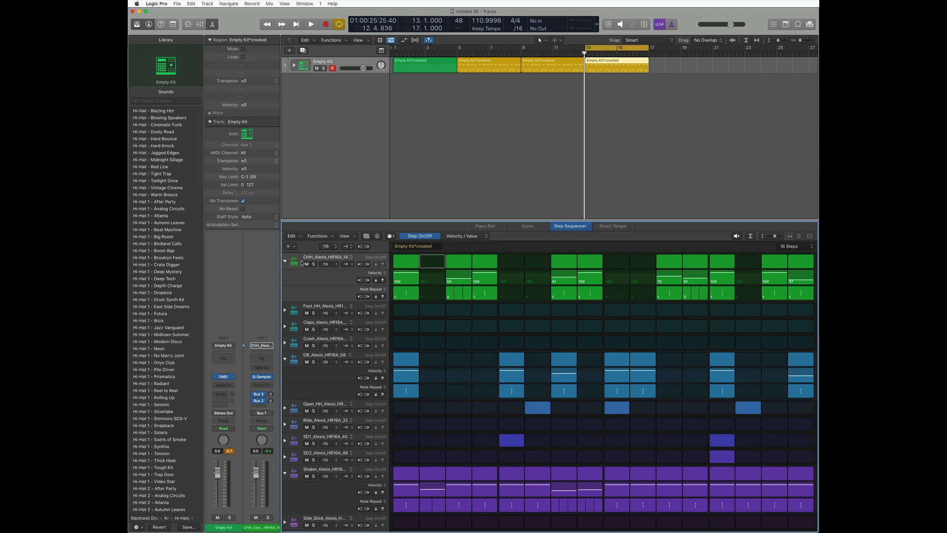
pyautogui.click(332, 237)
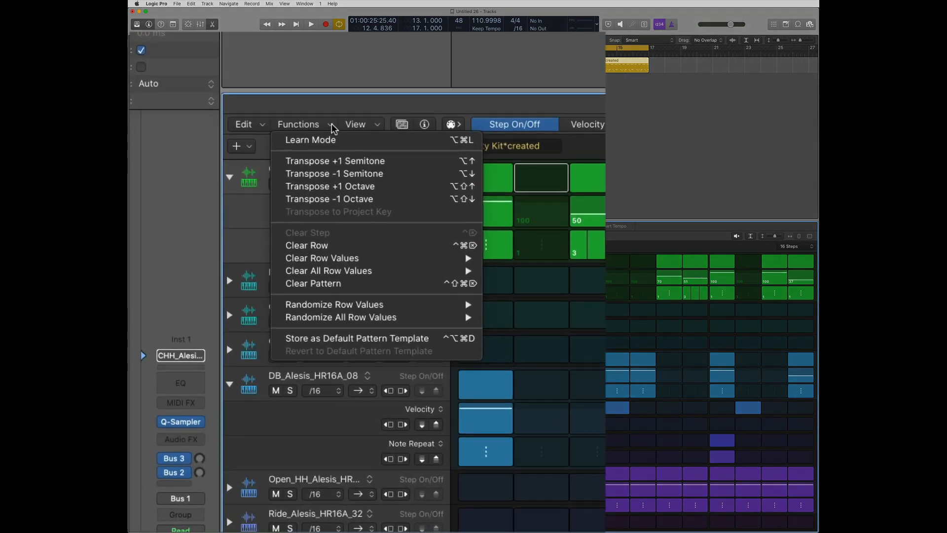
pyautogui.moveTo(299, 311)
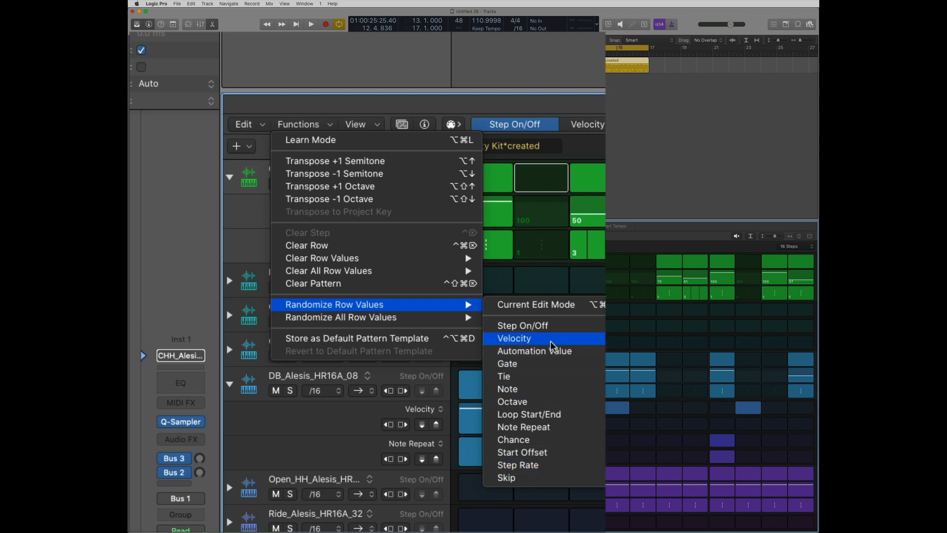
pyautogui.click(542, 327)
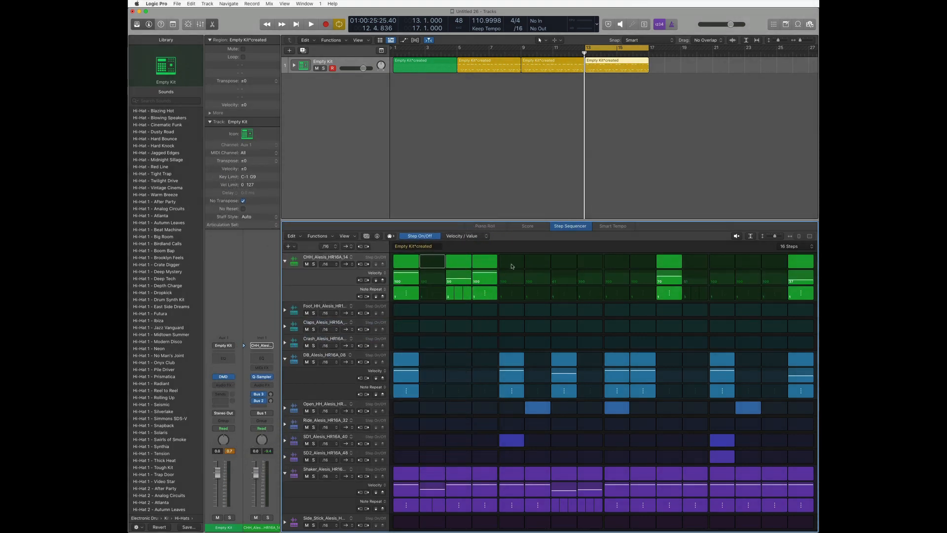
# Step: Play the bar 13 pattern and randomize the closed hi-hat row's Step On/Off values once more
pyautogui.press('space')
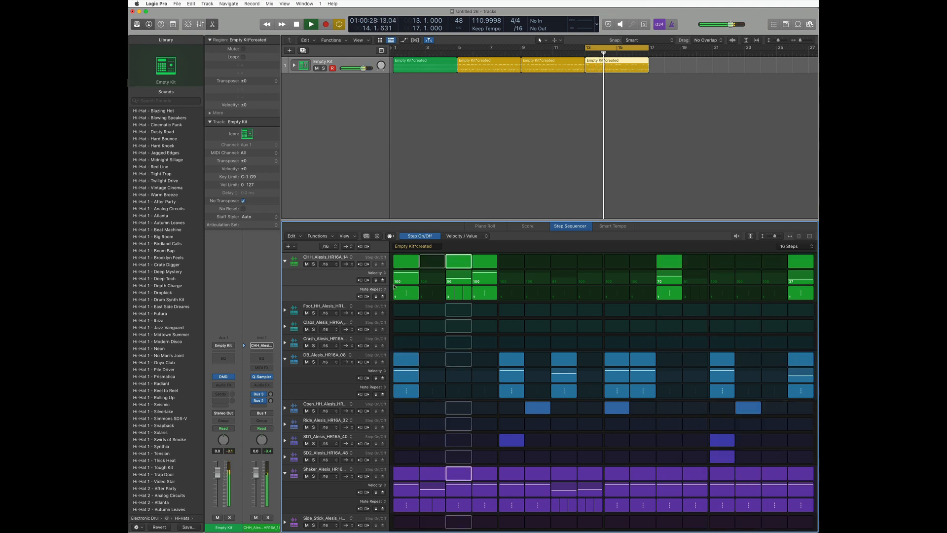
pyautogui.click(329, 238)
pyautogui.moveTo(345, 321)
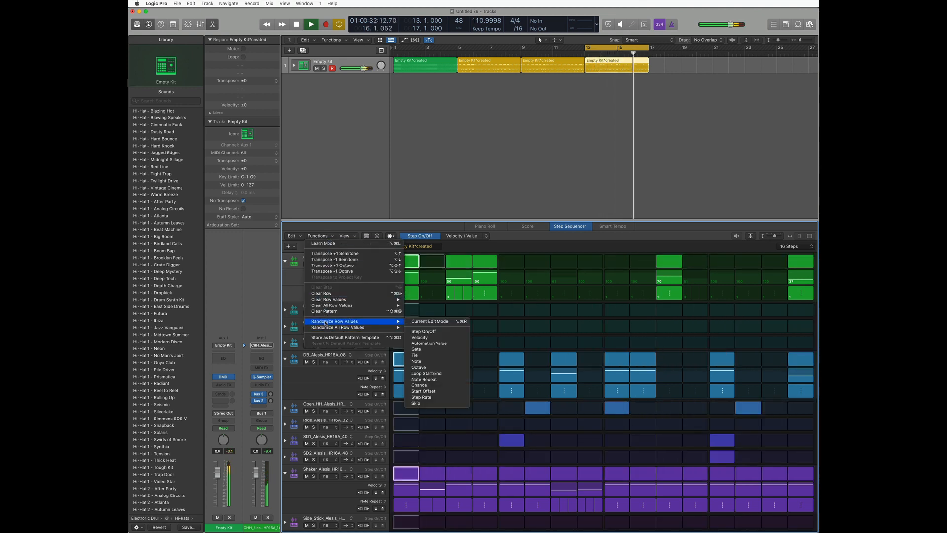
pyautogui.click(450, 334)
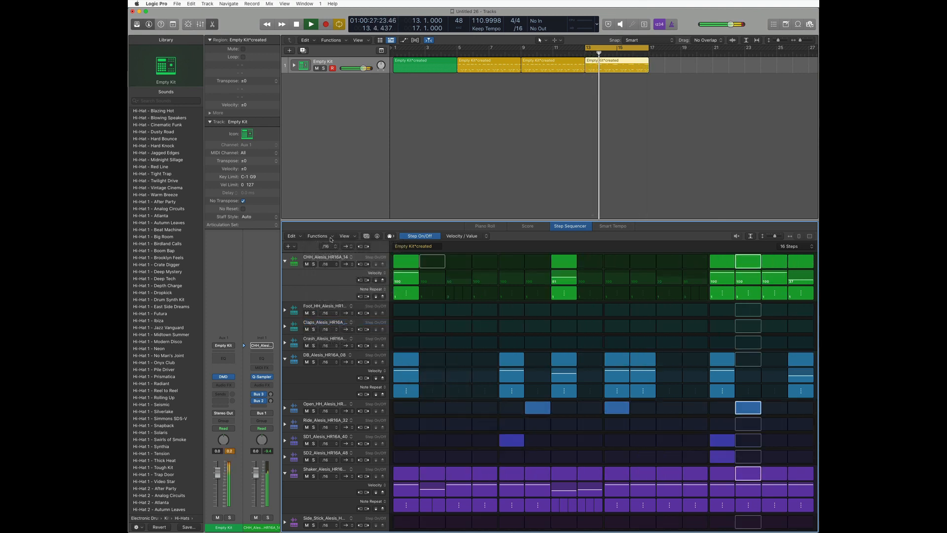
# Step: Randomize the closed hi-hat row's Note Repeat values during playback
pyautogui.click(331, 238)
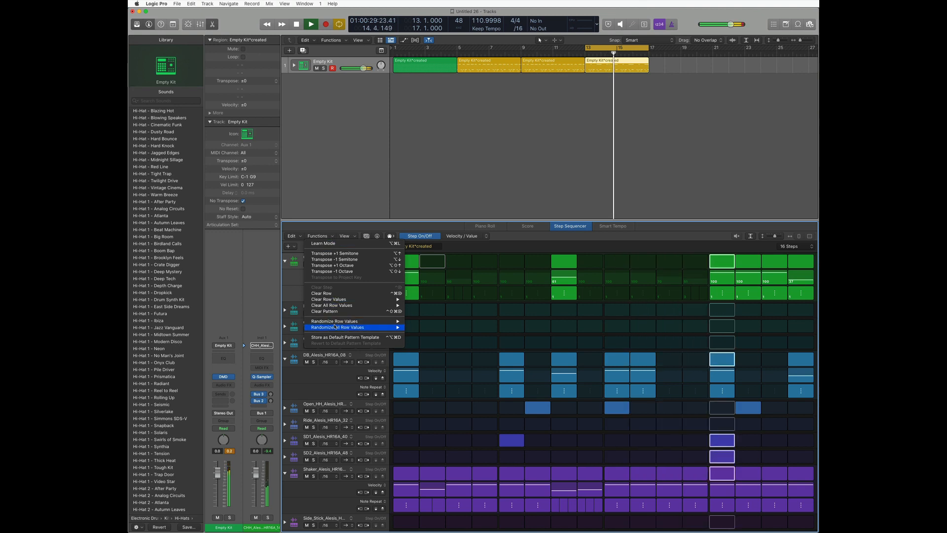
pyautogui.moveTo(356, 321)
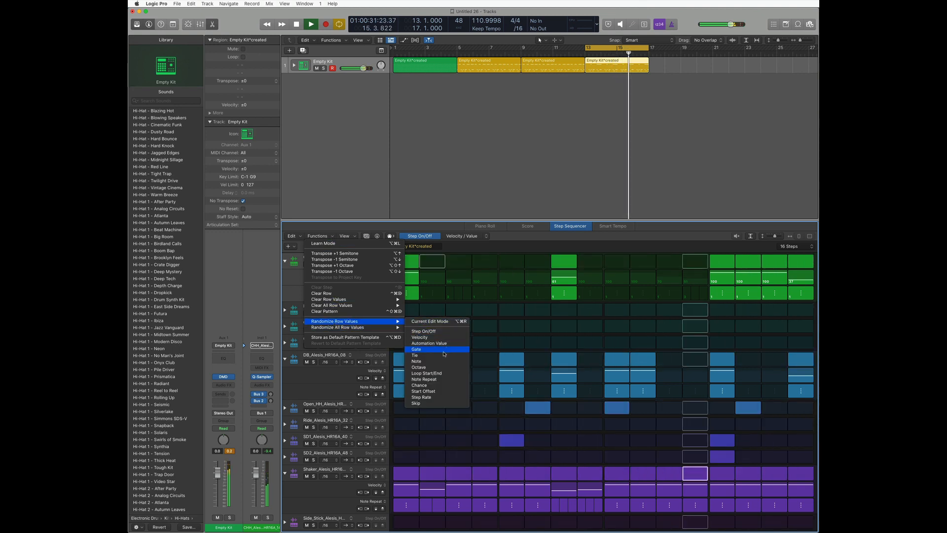
pyautogui.click(439, 379)
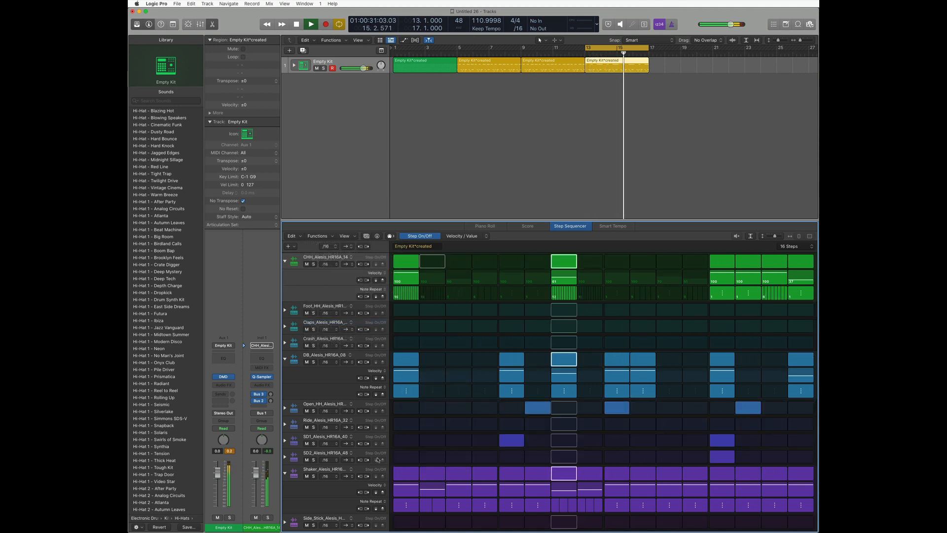
# Step: Select the shaker row, randomize its Note Repeat values, and stop playback after hearing the change
pyautogui.click(340, 470)
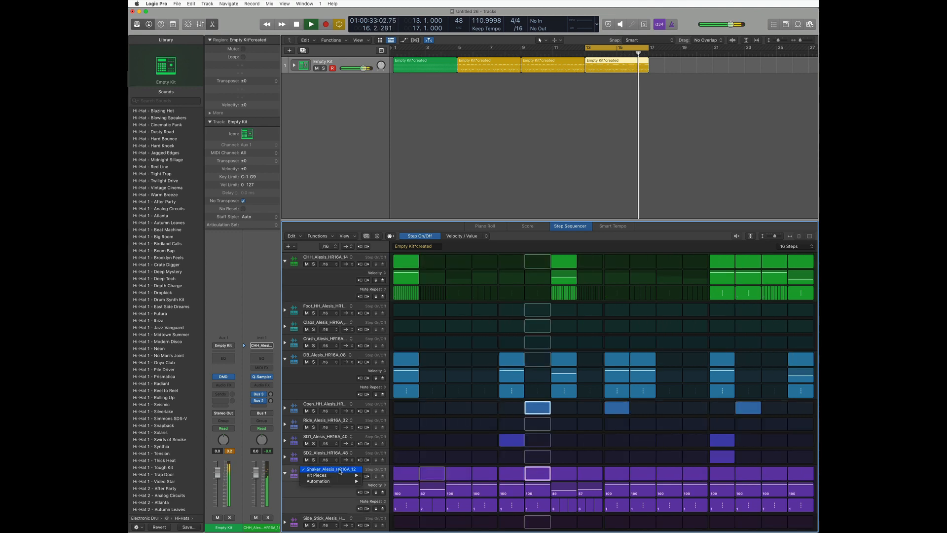
pyautogui.click(303, 470)
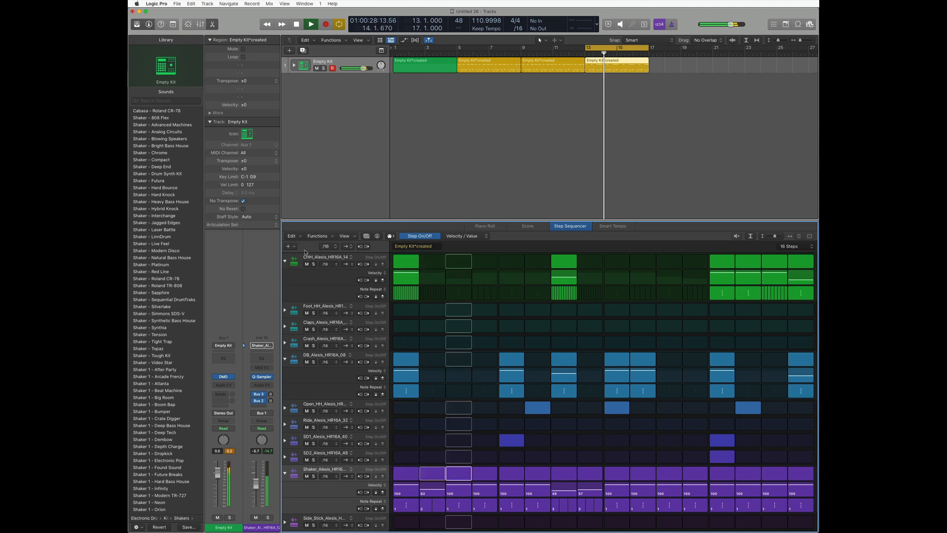
pyautogui.click(332, 236)
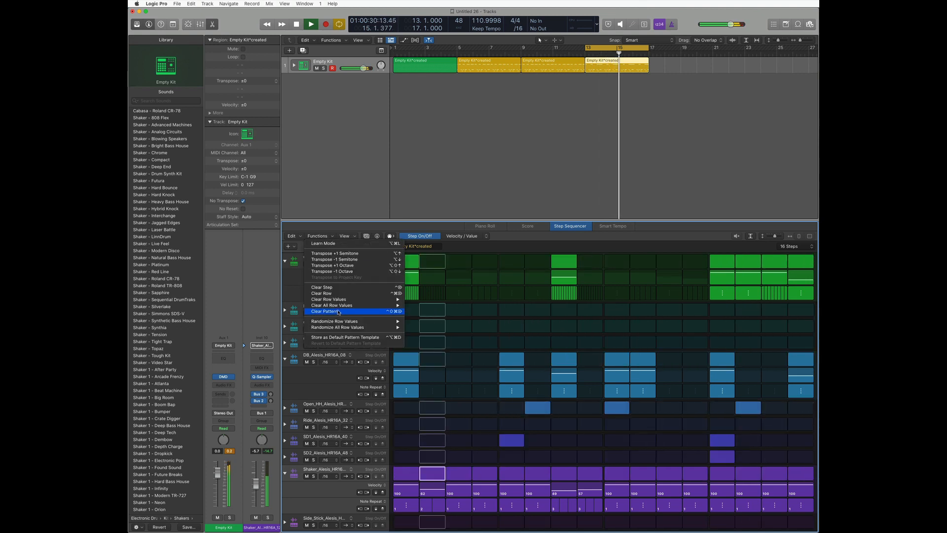
pyautogui.moveTo(341, 321)
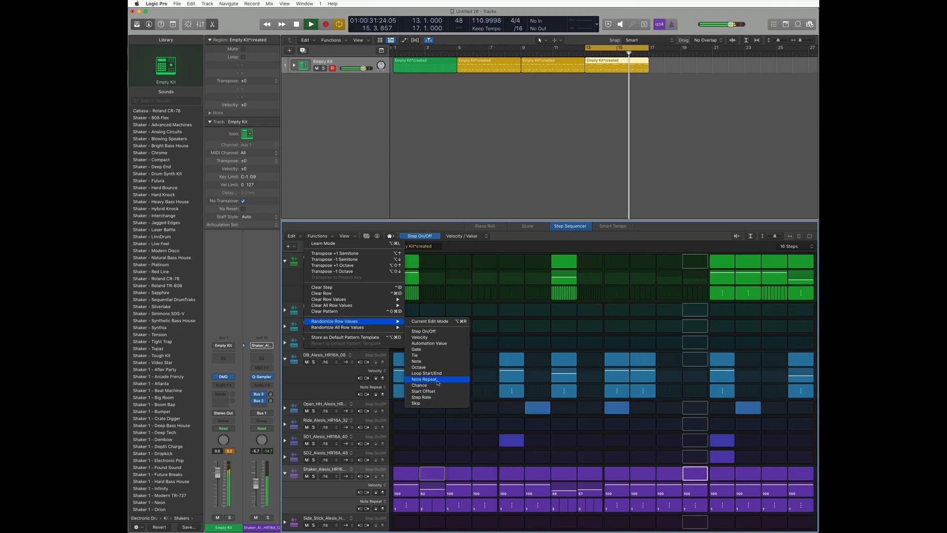
pyautogui.click(438, 385)
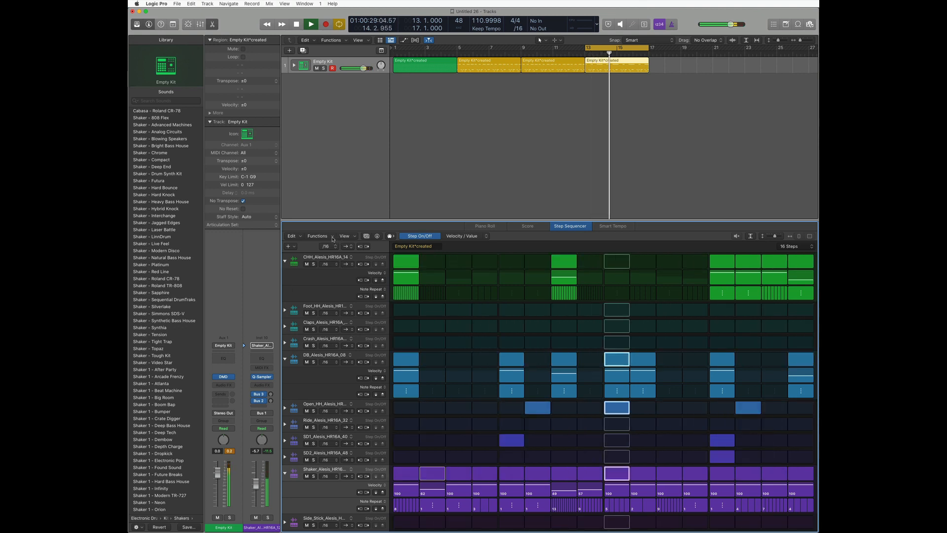
pyautogui.press('space')
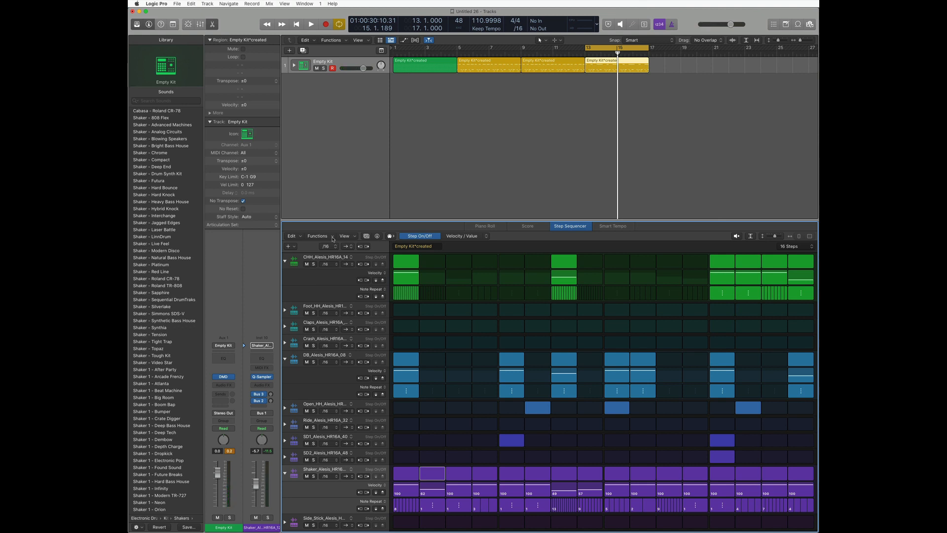
# Step: With the bar 13 region selected, open the pattern browser and view the supplied Melodic patterns
pyautogui.click(333, 237)
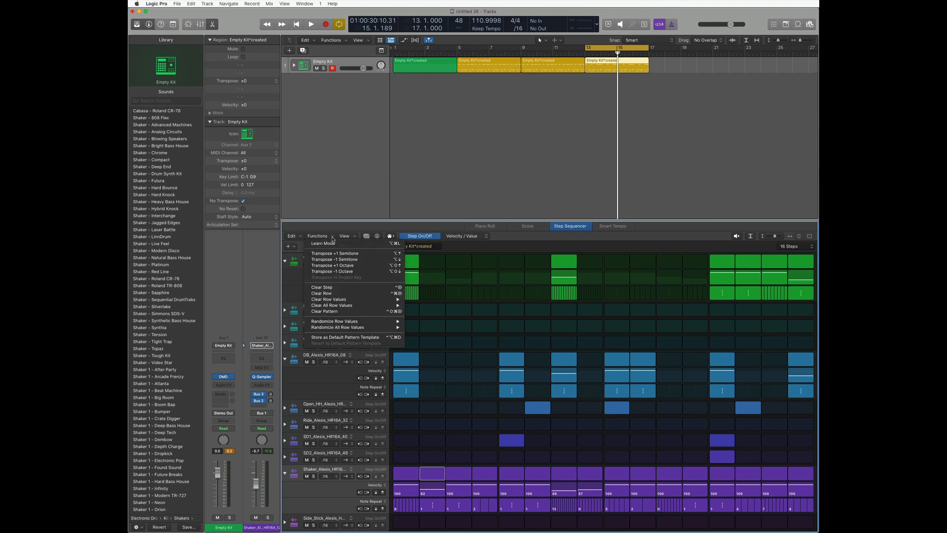
pyautogui.click(605, 62)
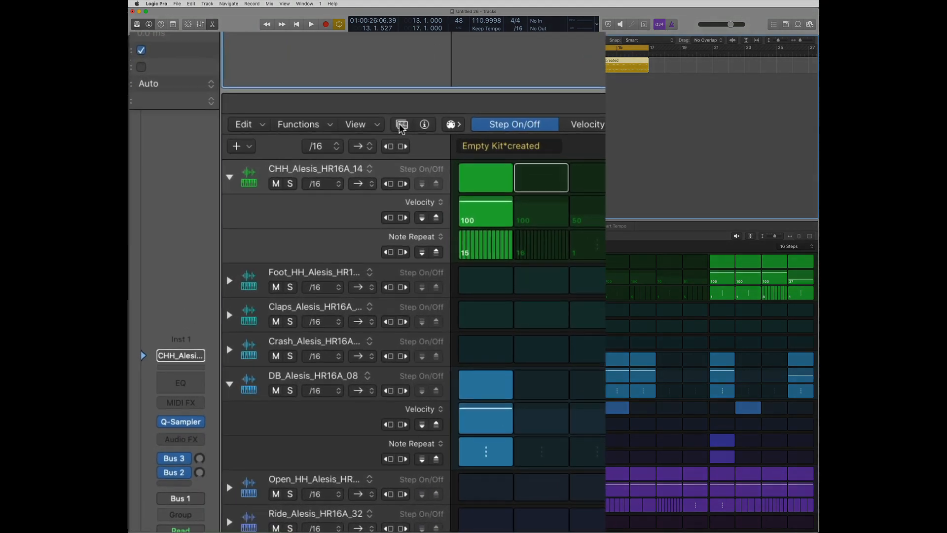
pyautogui.click(402, 126)
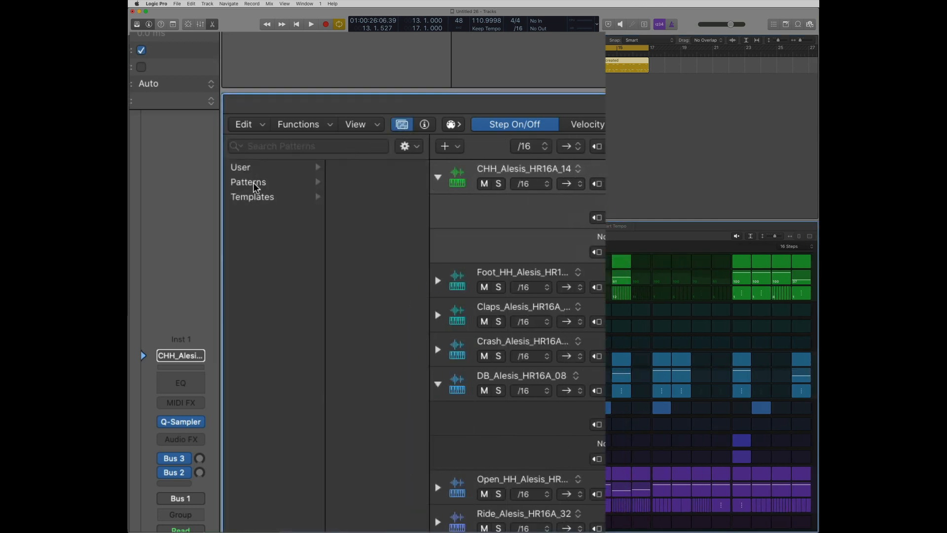
pyautogui.click(254, 184)
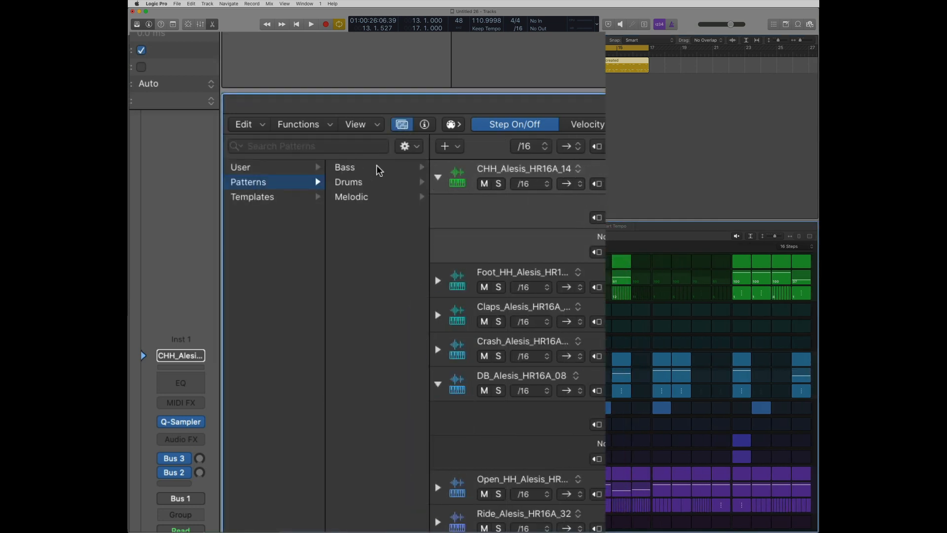
pyautogui.click(363, 199)
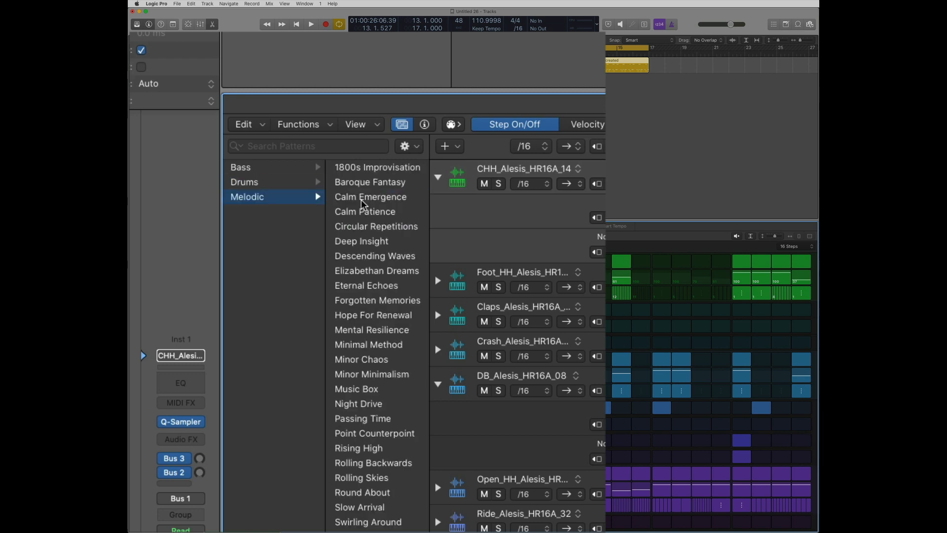
# Step: Save the bar 13 pattern in the user Patterns library as "Groovy 1"
pyautogui.click(420, 147)
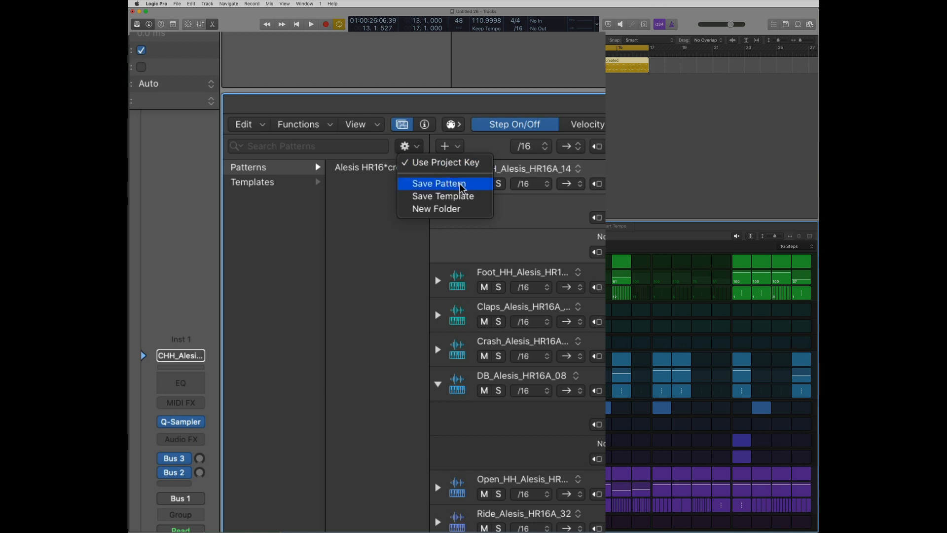
pyautogui.click(438, 183)
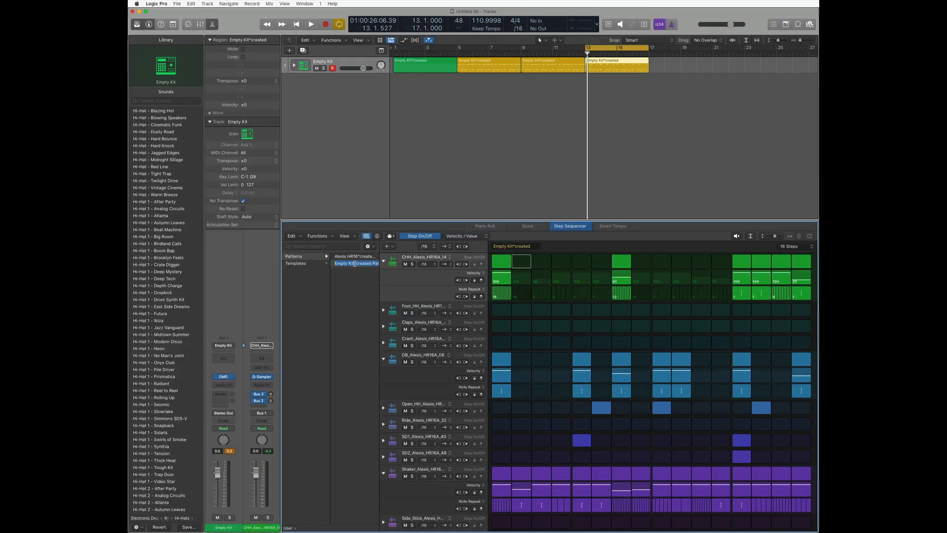
pyautogui.write('Groovy 1')
pyautogui.click(340, 290)
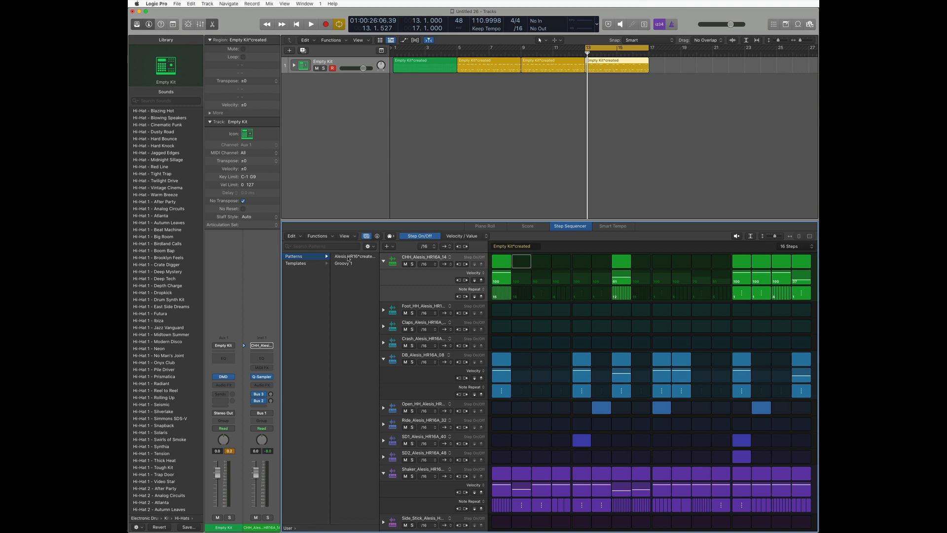
# Step: Select the bar 9 region and save its pattern in the user Patterns library as "Groovy 2"
pyautogui.click(552, 61)
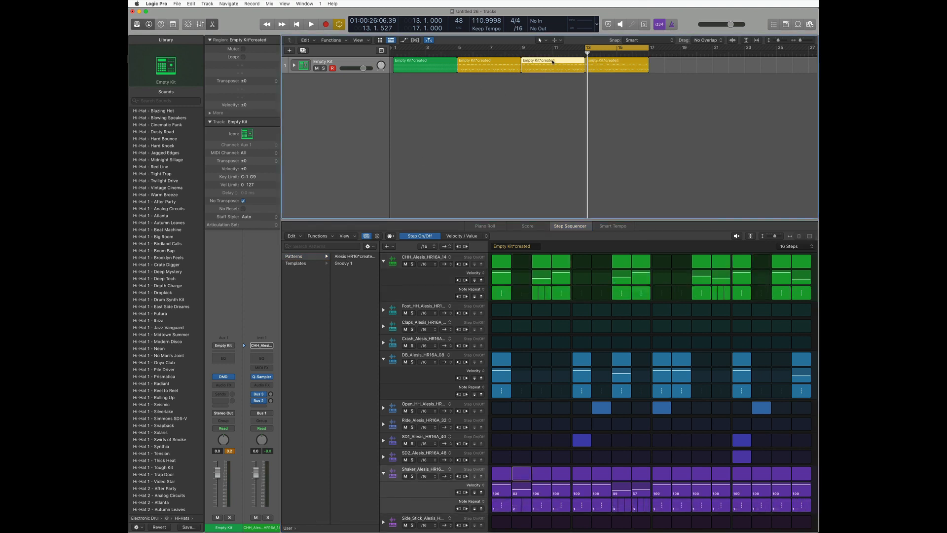
pyautogui.click(374, 247)
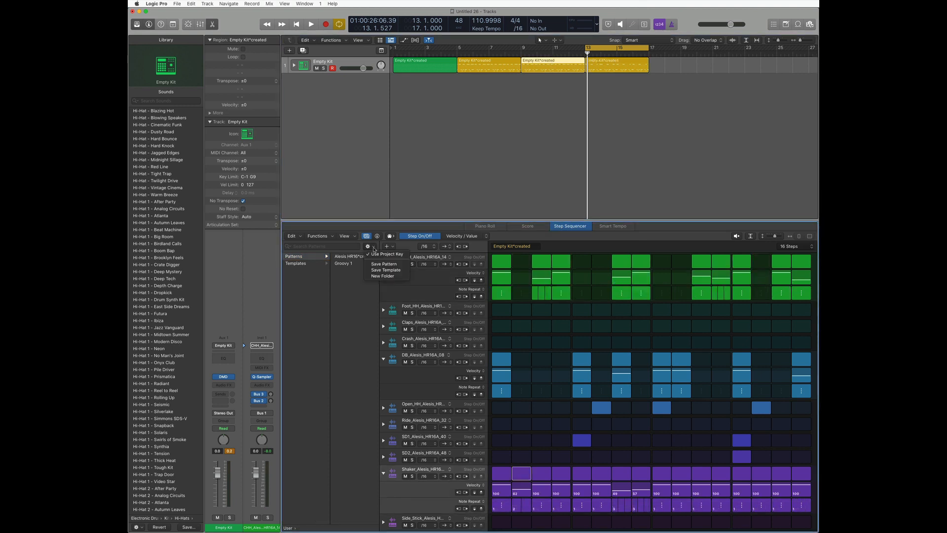
pyautogui.click(385, 265)
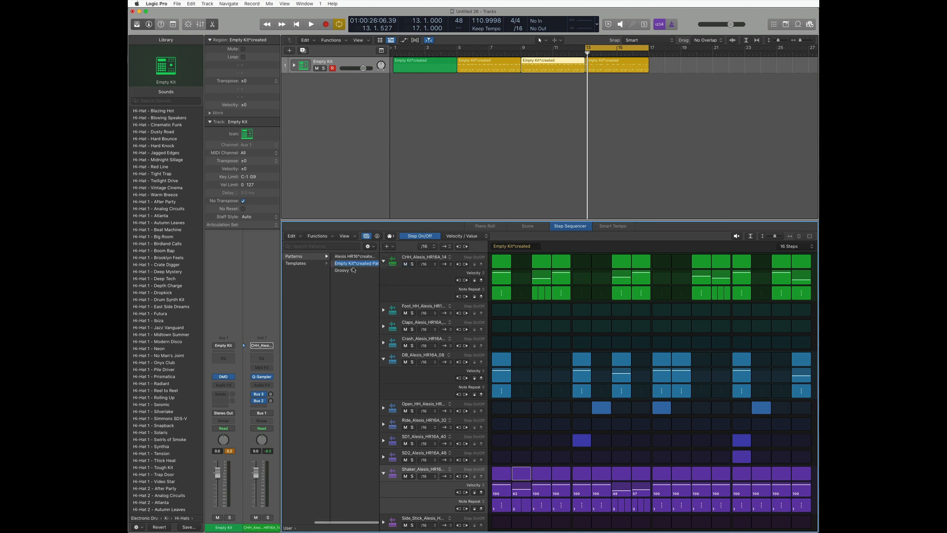
pyautogui.write('Groovy 2')
pyautogui.press('Return')
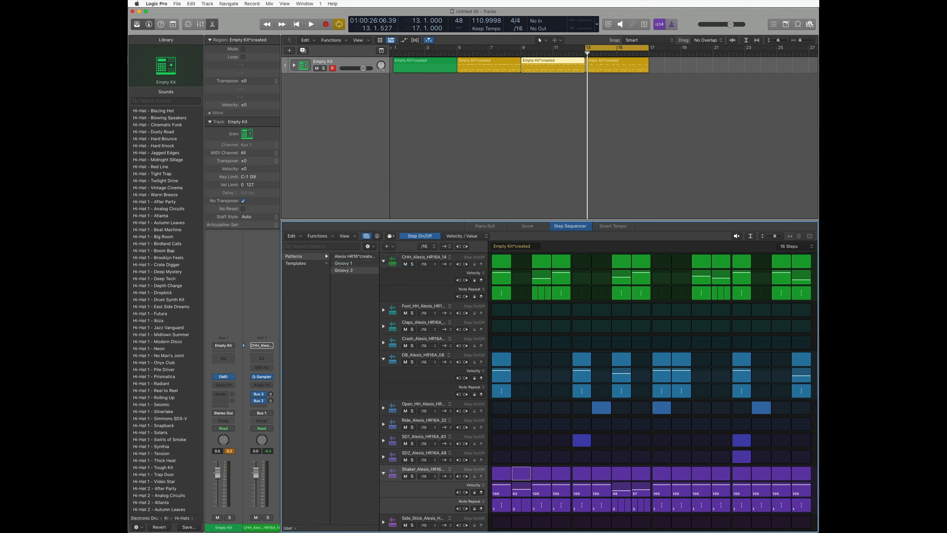